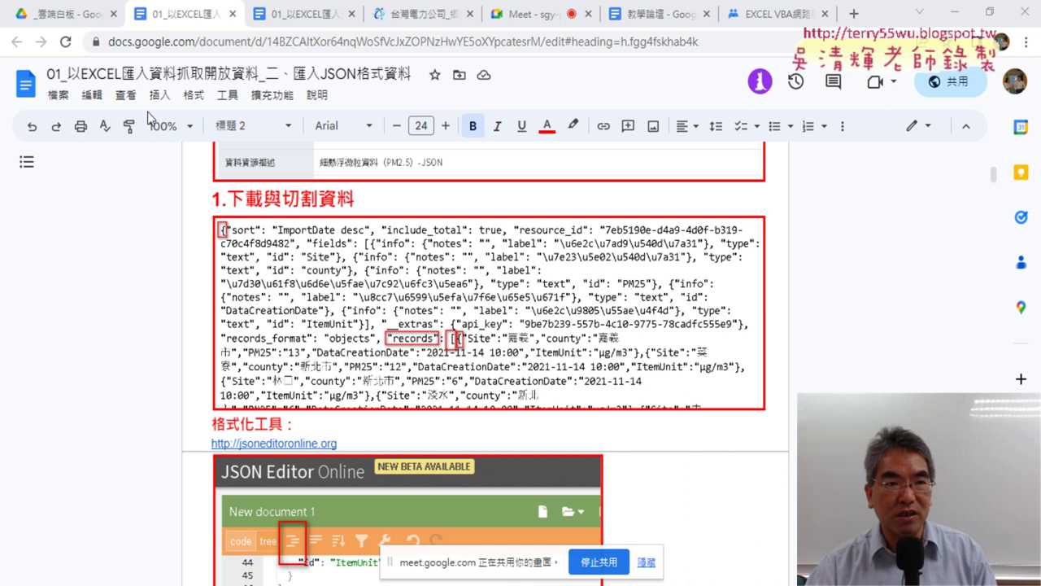
Return to the Drive course folder and select the CSV, JSON and XML lesson documents in turn
left_click(61, 14)
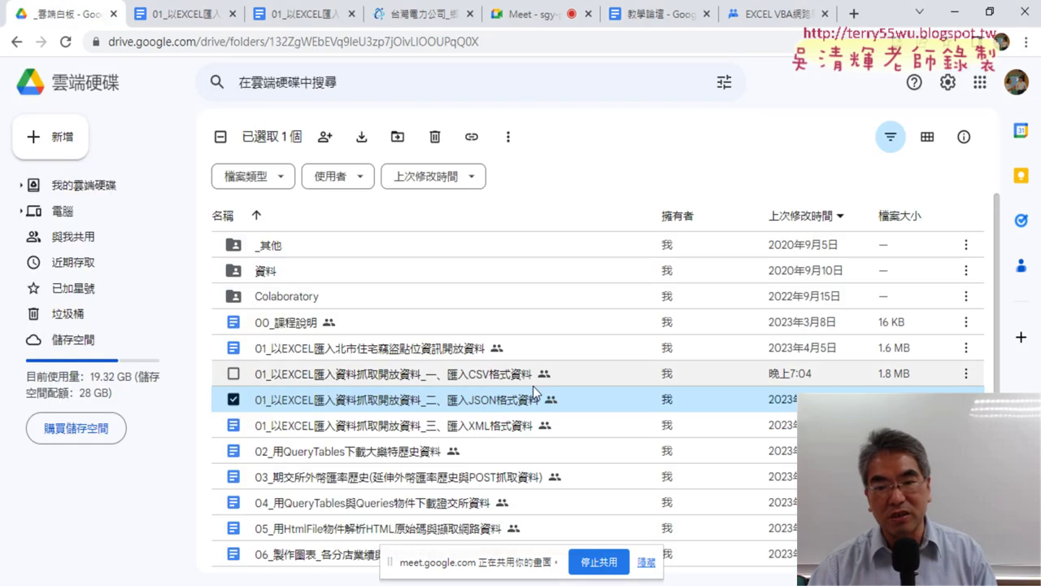
left_click(503, 384)
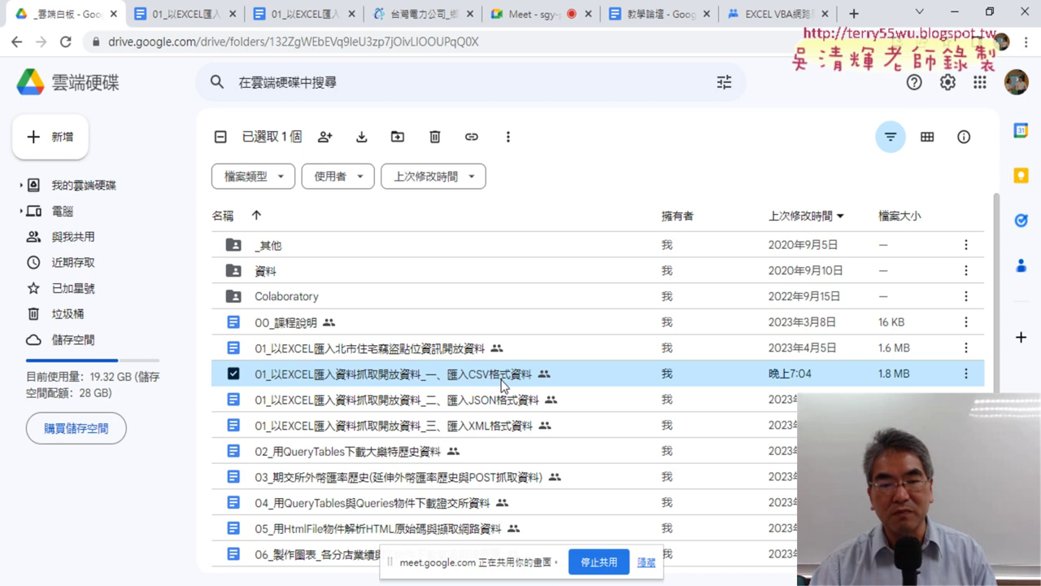
left_click(504, 399)
left_click(506, 427)
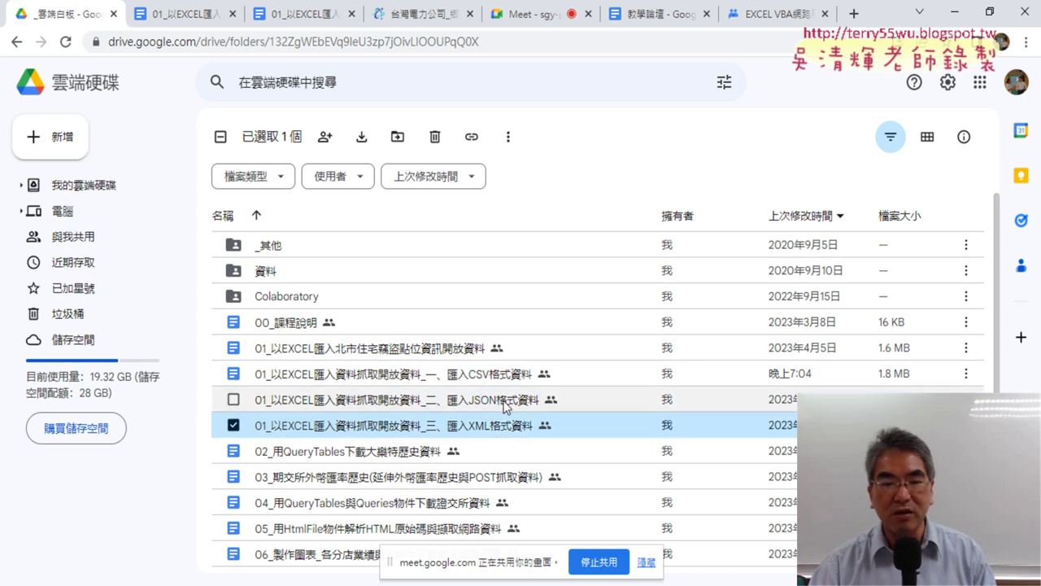
Open the XML import lesson document and preview its XML link
double_click(498, 426)
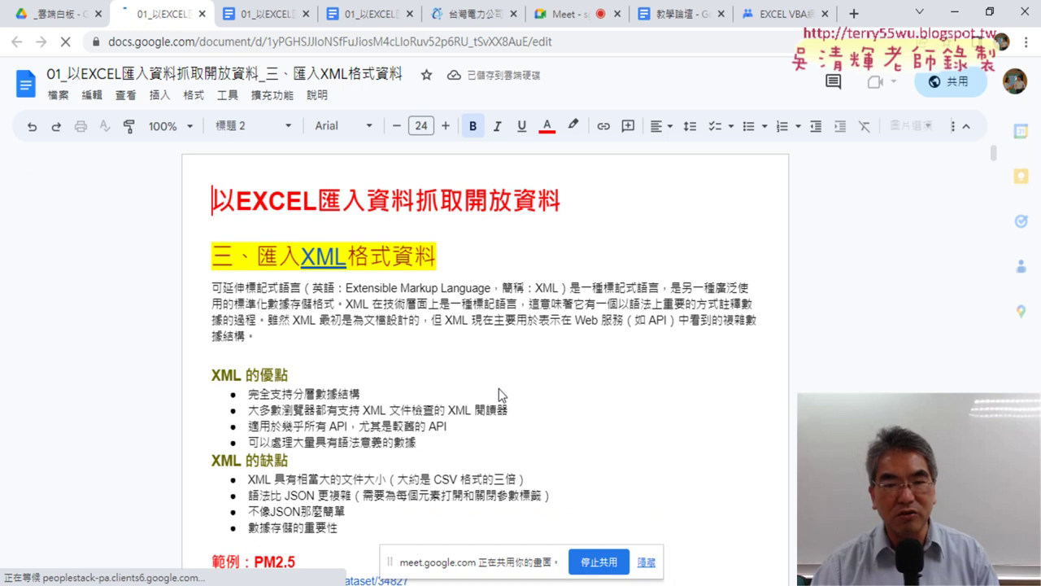
left_click(304, 258)
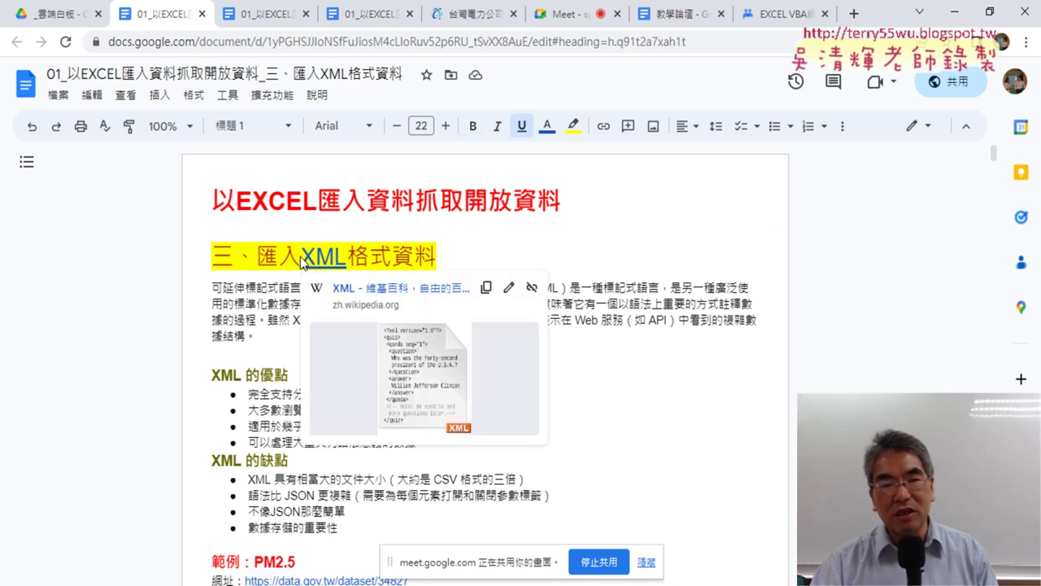
left_click_drag(303, 260, 316, 265)
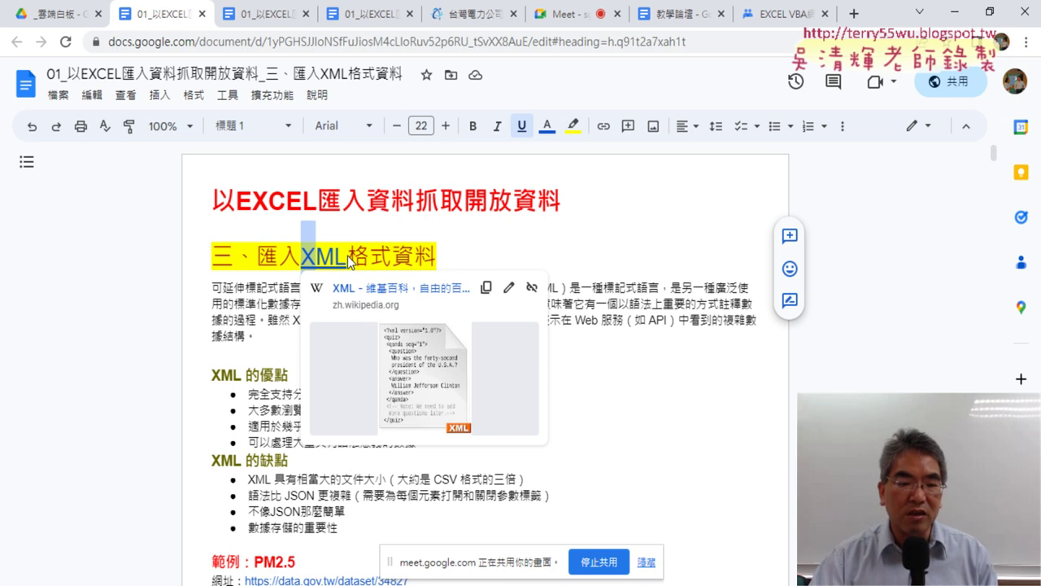
scroll(334, 366, "down", 2)
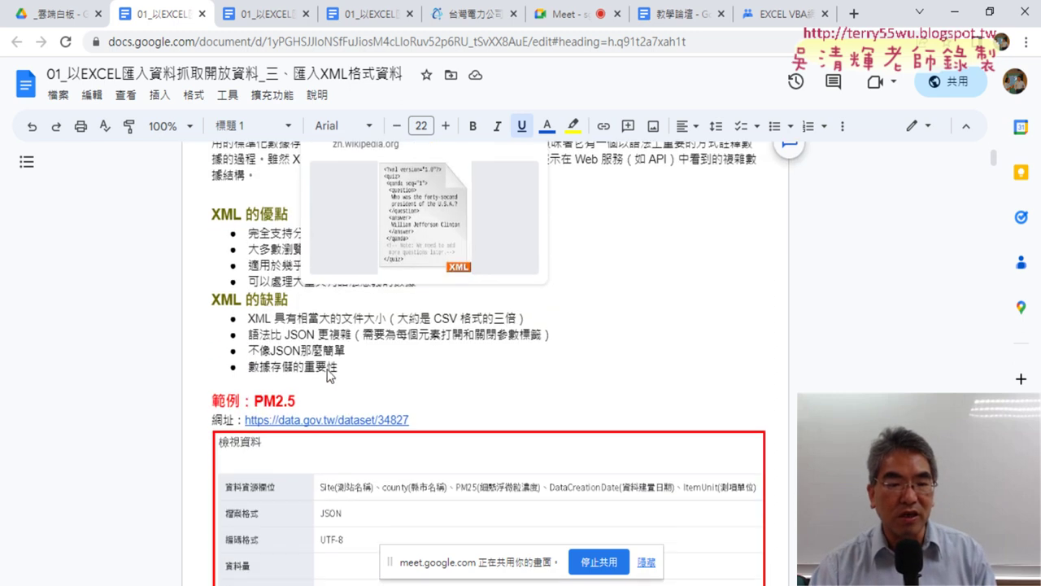
left_click(341, 366)
Read down to the 步驟一 get-data-from-XML screenshot, then return to the Drive folder
scroll(187, 336, "down", 3)
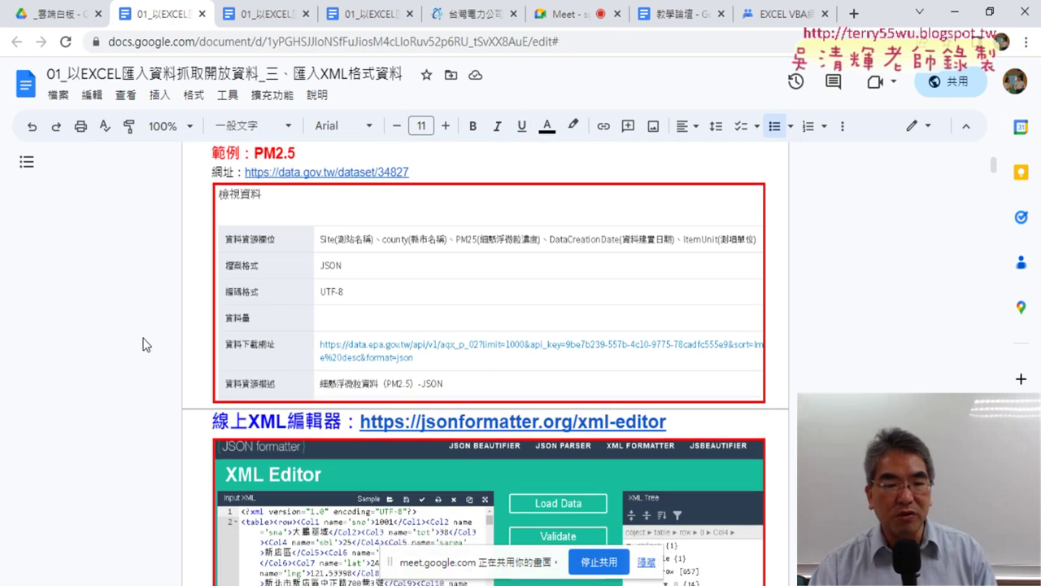
scroll(142, 344, "down", 3)
scroll(164, 348, "down", 2)
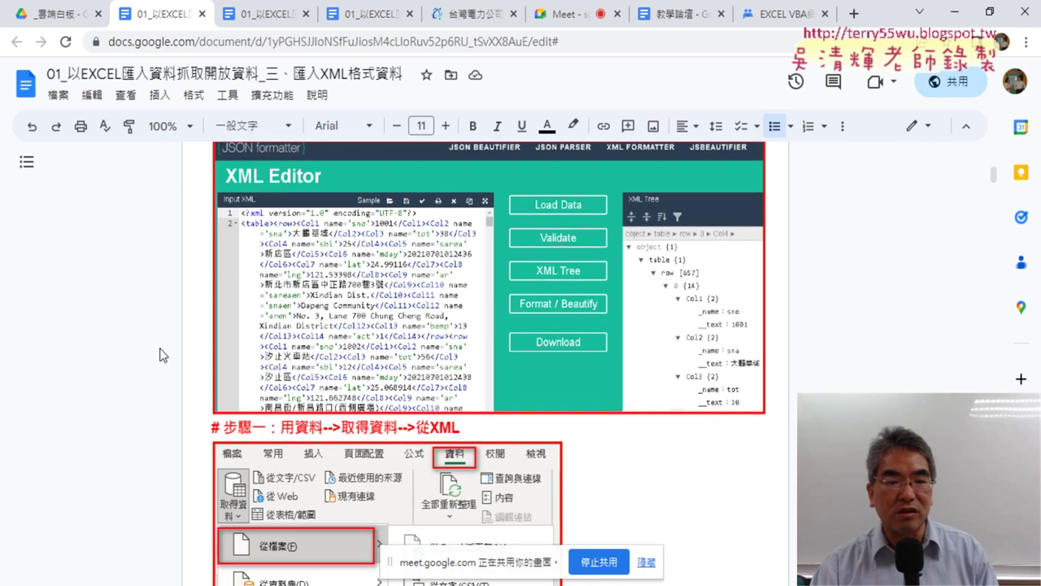
scroll(163, 351, "down", 1)
scroll(162, 355, "down", 1)
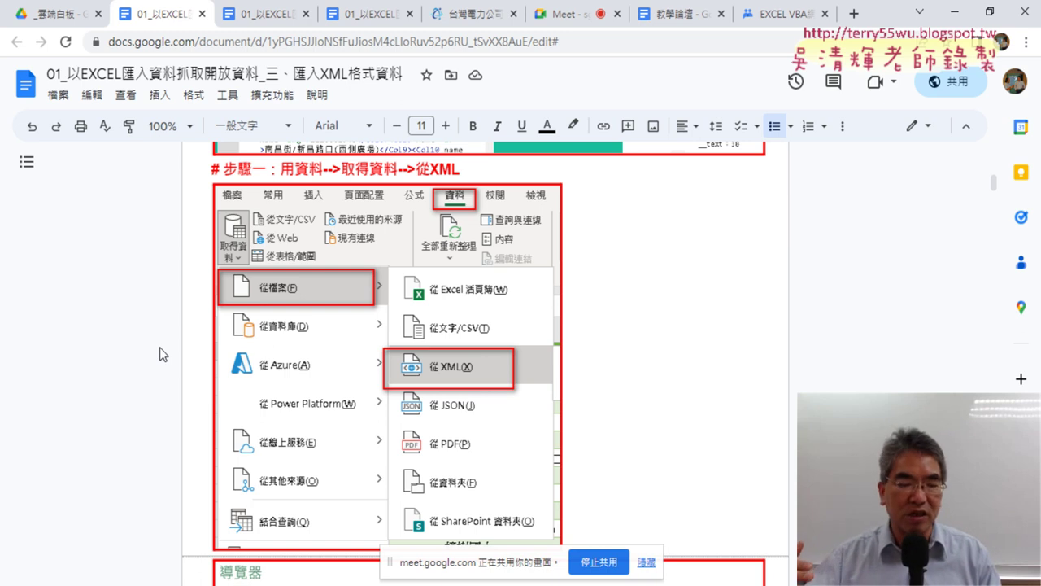
left_click(65, 14)
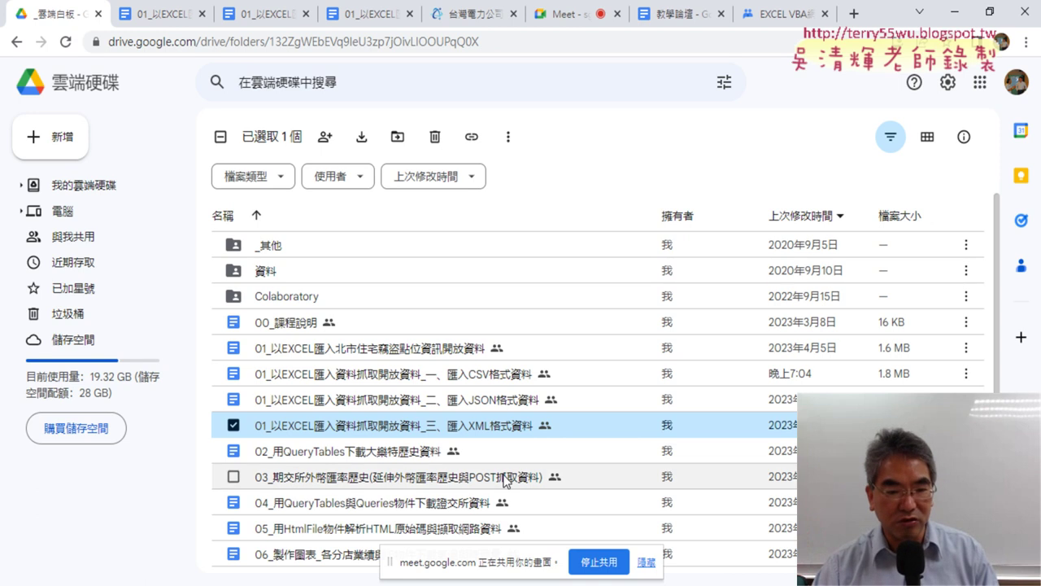
Open the 05_用HtmlFile物件解析HTML原始碼與擷取網路資料 lesson document from further down the list
scroll(534, 522, "down", 1)
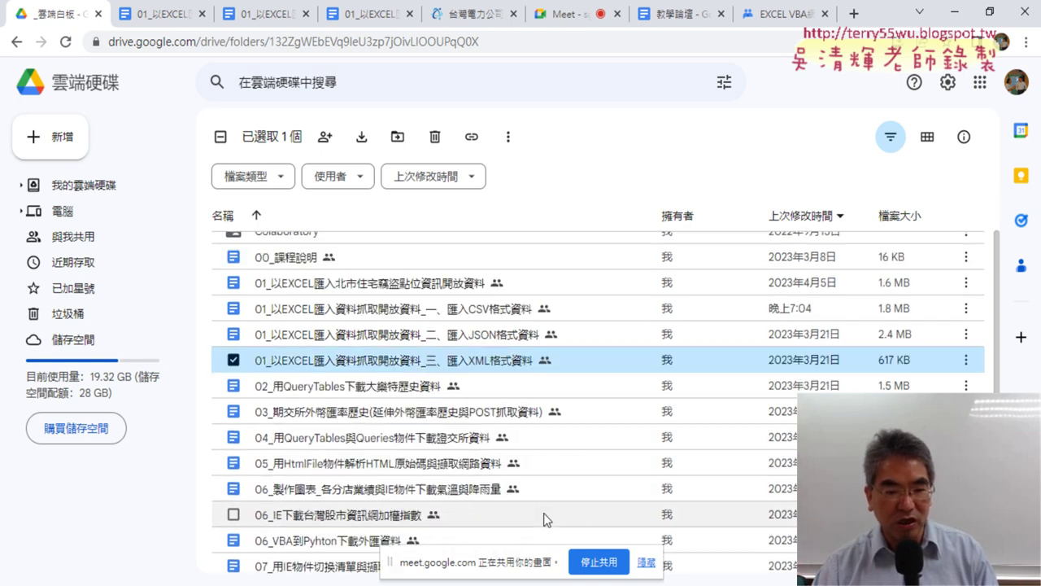
scroll(488, 463, "down", 1)
double_click(425, 370)
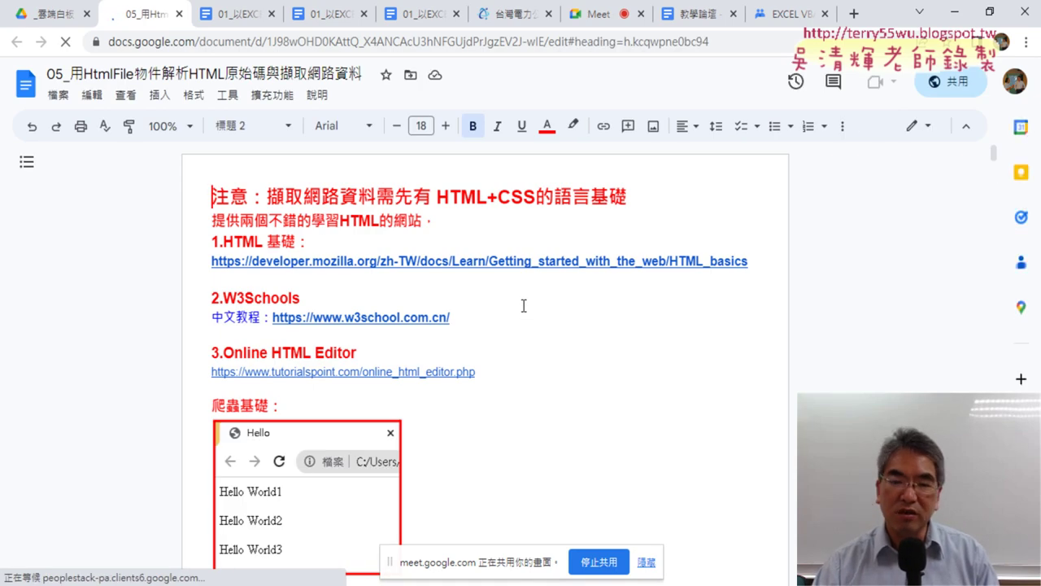
Highlight the recommended HTML learning sites and preview the developer.mozilla.org HTML basics link
left_click(530, 262)
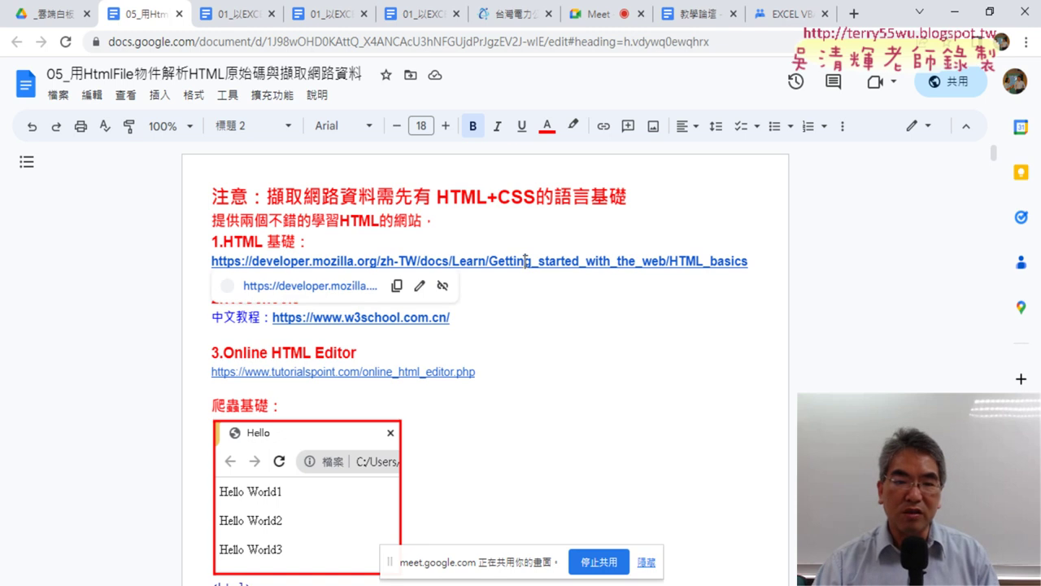
left_click(572, 302)
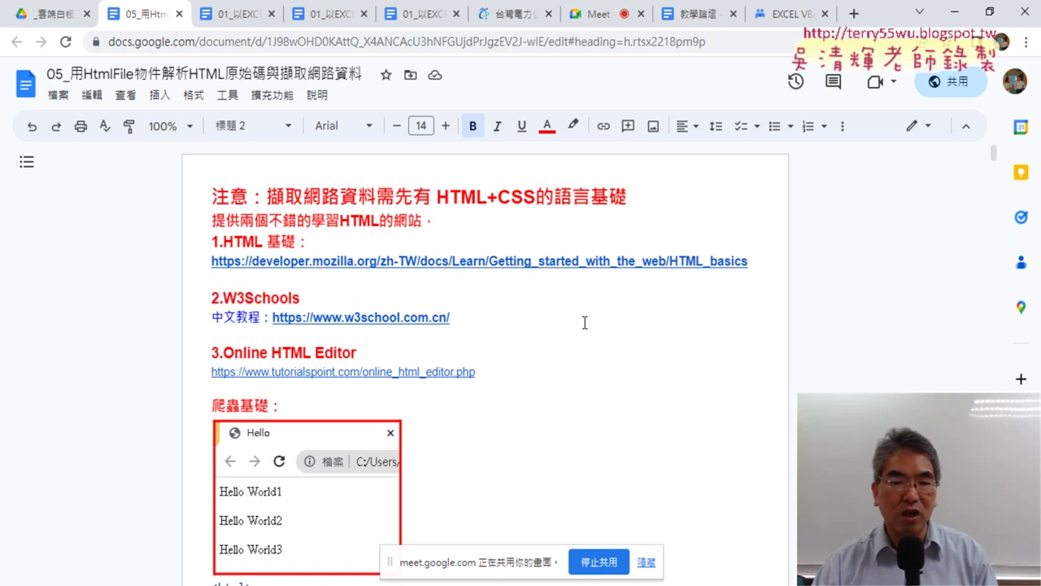
left_click_drag(340, 221, 422, 222)
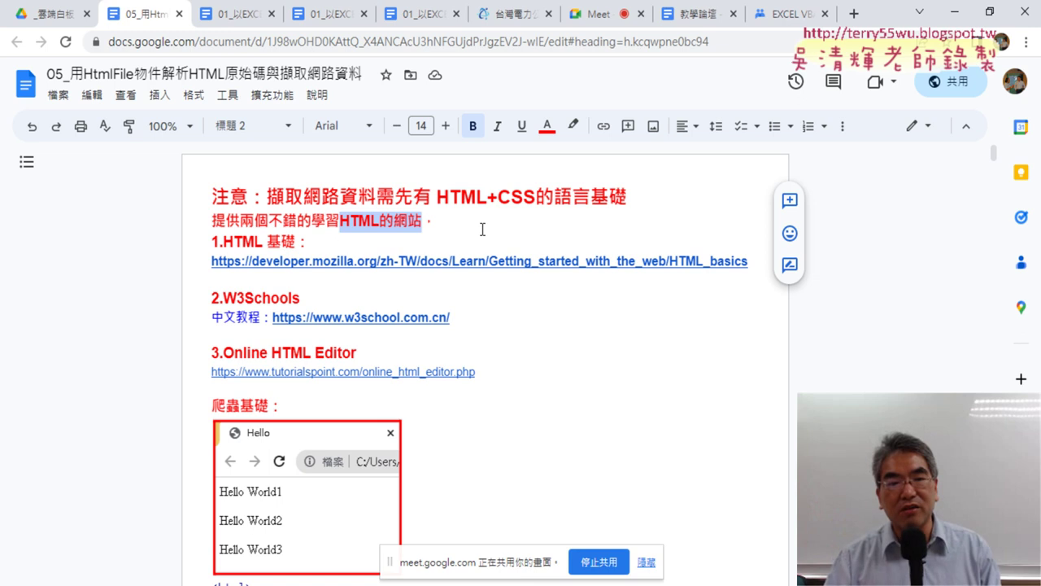
left_click_drag(463, 318, 210, 244)
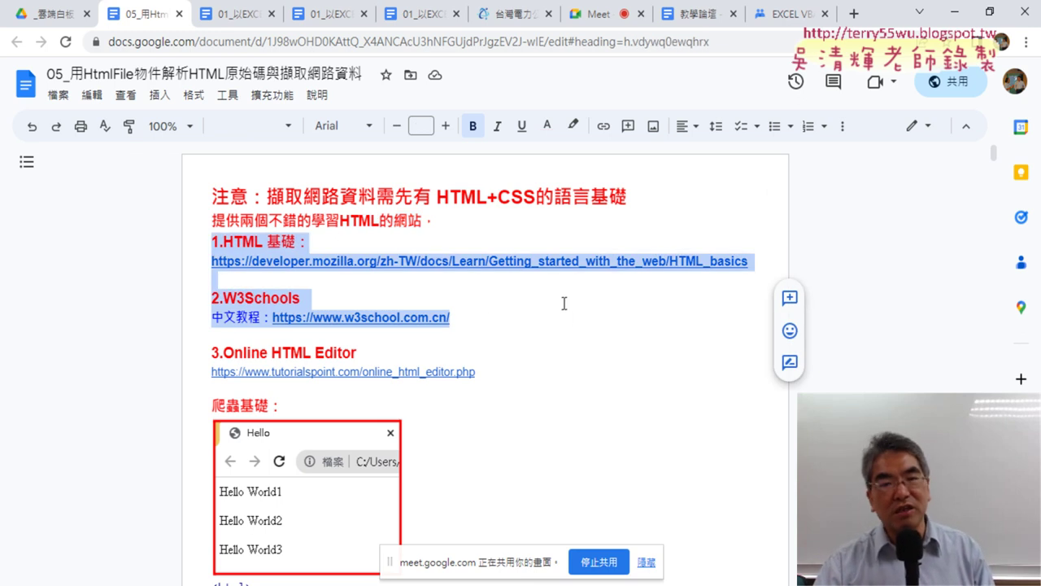
left_click(544, 262)
Open the MDN HTML 基礎 page and highlight its title, introduction and the term markup language
left_click(358, 292)
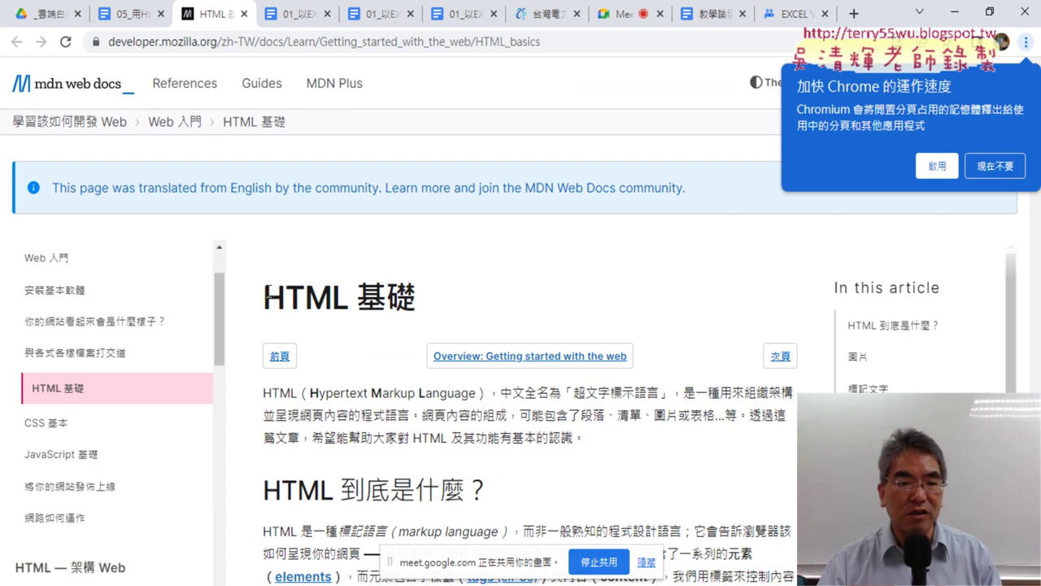
left_click_drag(261, 297, 421, 297)
scroll(429, 301, "down", 2)
left_click_drag(261, 326, 491, 325)
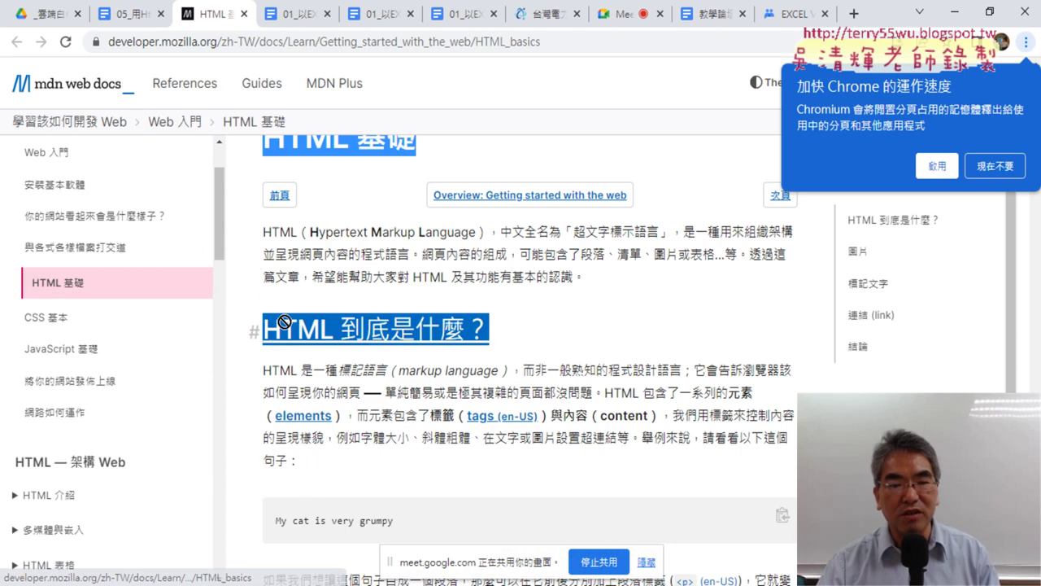
left_click_drag(374, 327, 544, 331)
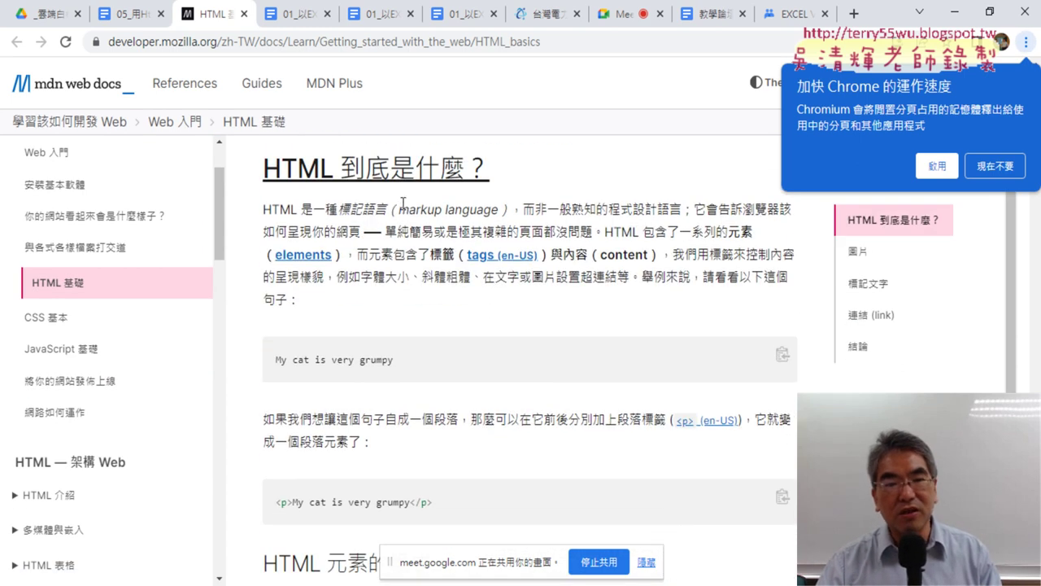
left_click_drag(399, 209, 499, 209)
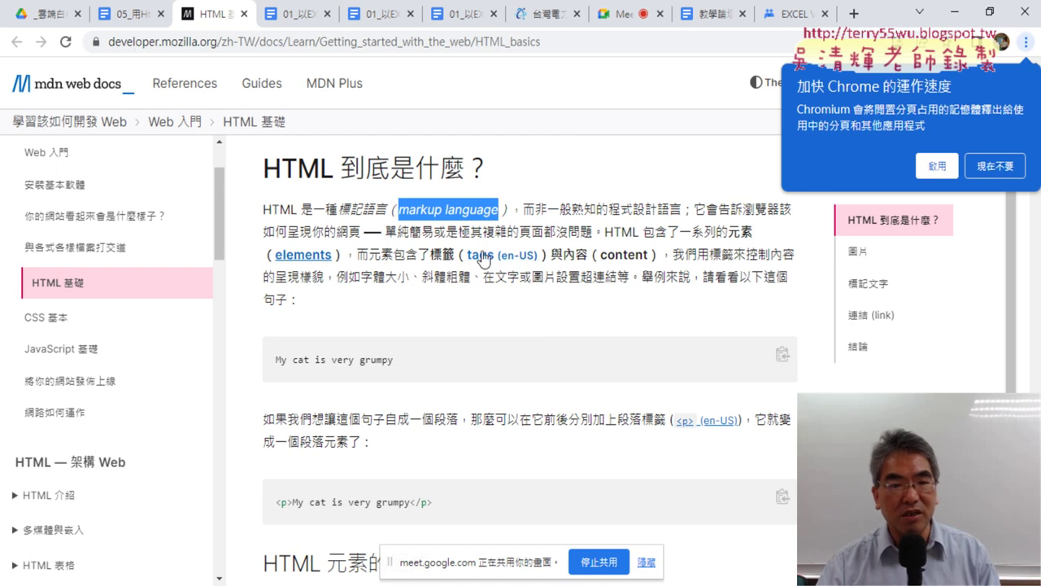
Read down the page to the attribute example and the 巢狀元素 section
scroll(461, 319, "down", 2)
scroll(462, 310, "down", 3)
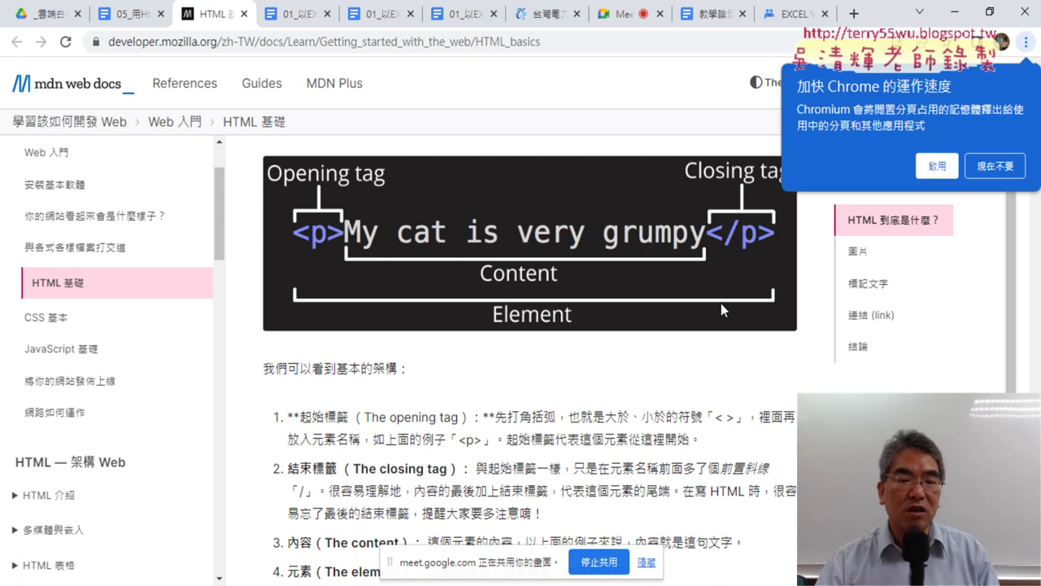
scroll(720, 302, "down", 3)
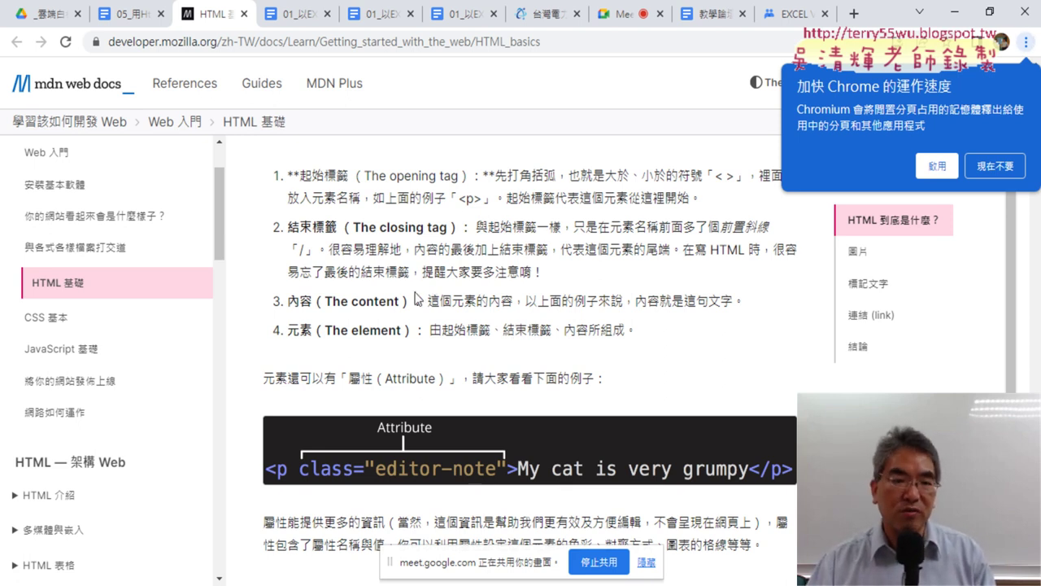
scroll(409, 298, "down", 2)
scroll(409, 298, "down", 2)
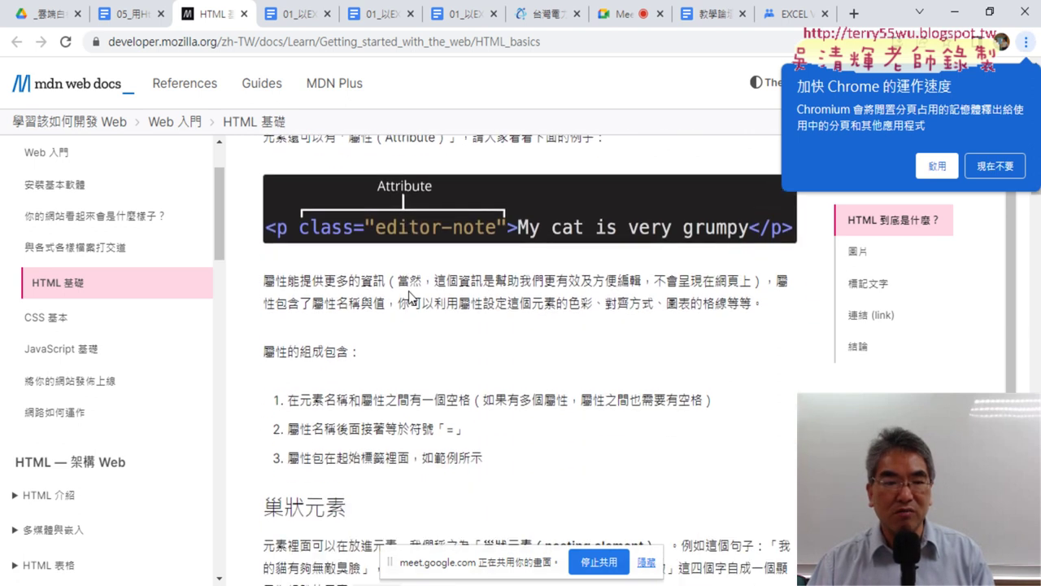
scroll(409, 298, "down", 1)
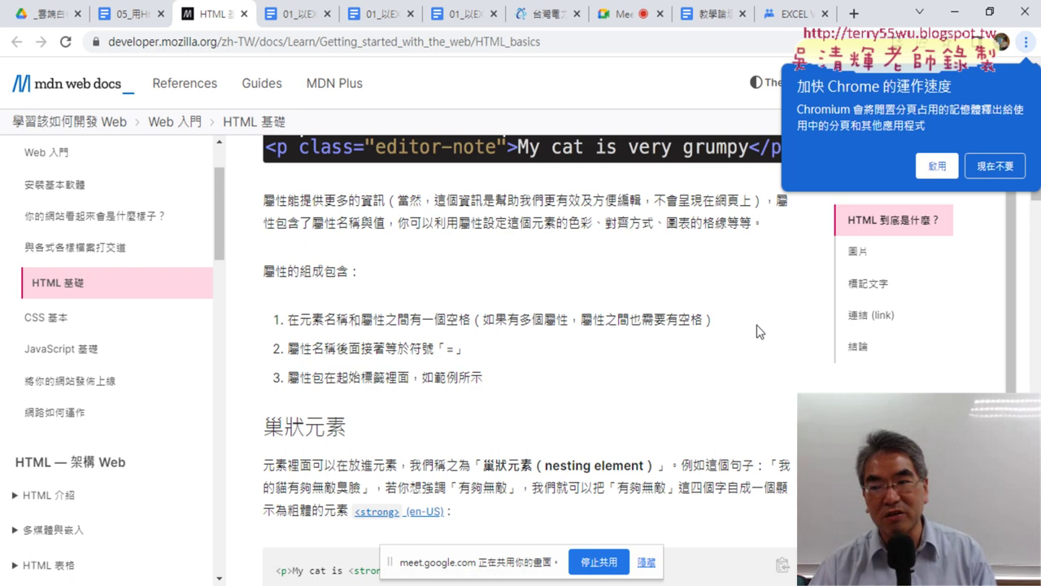
Show the HTML source of the MDN HTML basics page and dismiss the speed-up suggestion
right_click(720, 268)
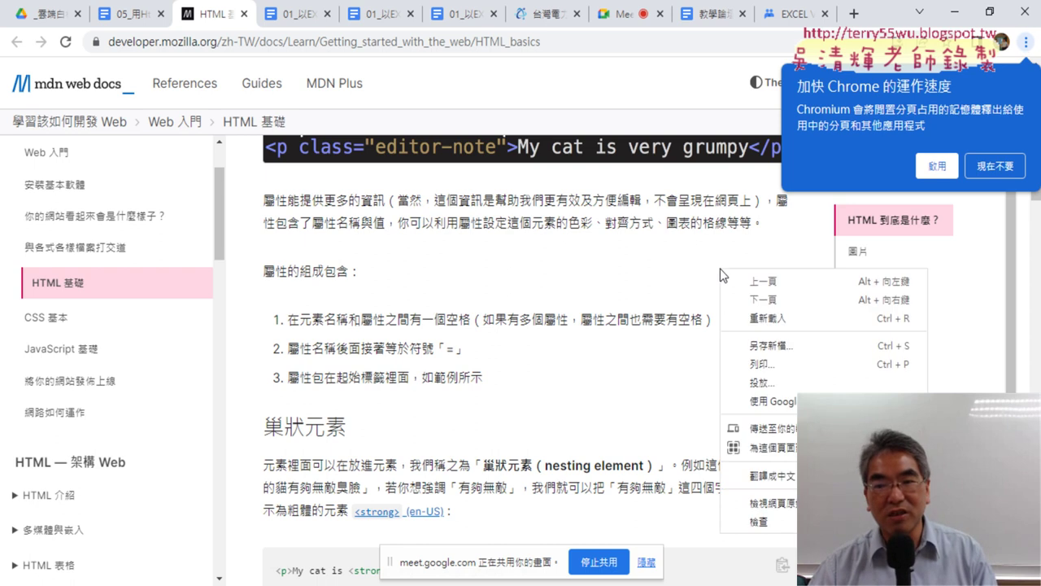
left_click(779, 504)
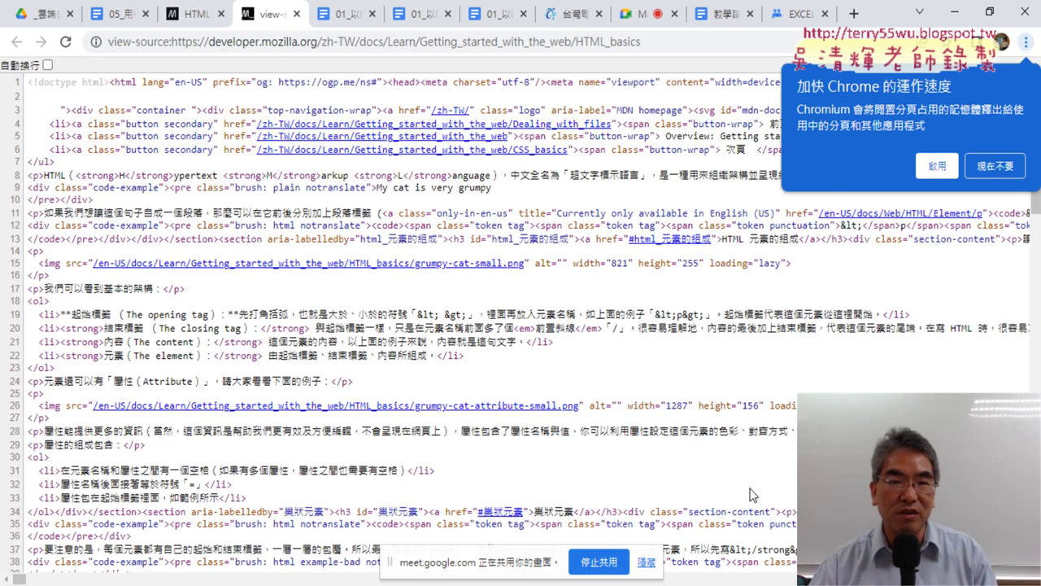
left_click(994, 167)
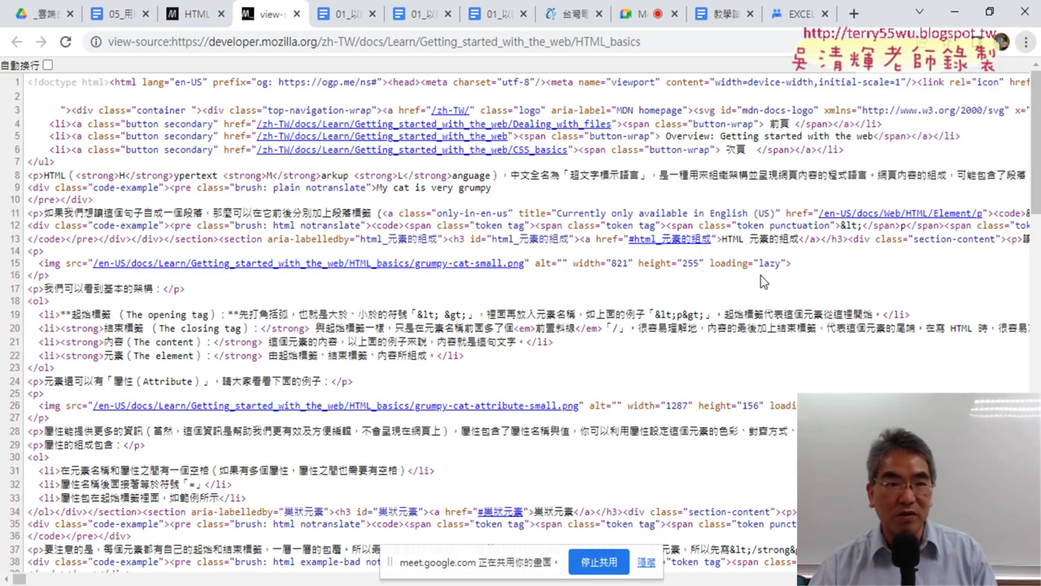
scroll(760, 275, "down", 2)
scroll(760, 275, "up", 2)
scroll(760, 275, "up", 1)
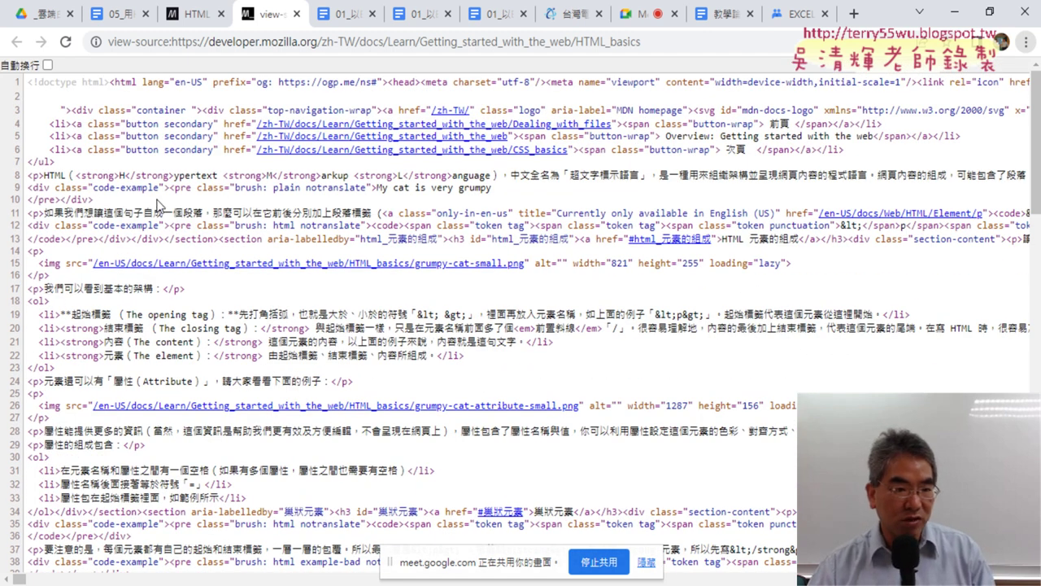
Read through the page source, then close the view-source tab
scroll(159, 203, "down", 2)
scroll(160, 204, "down", 1)
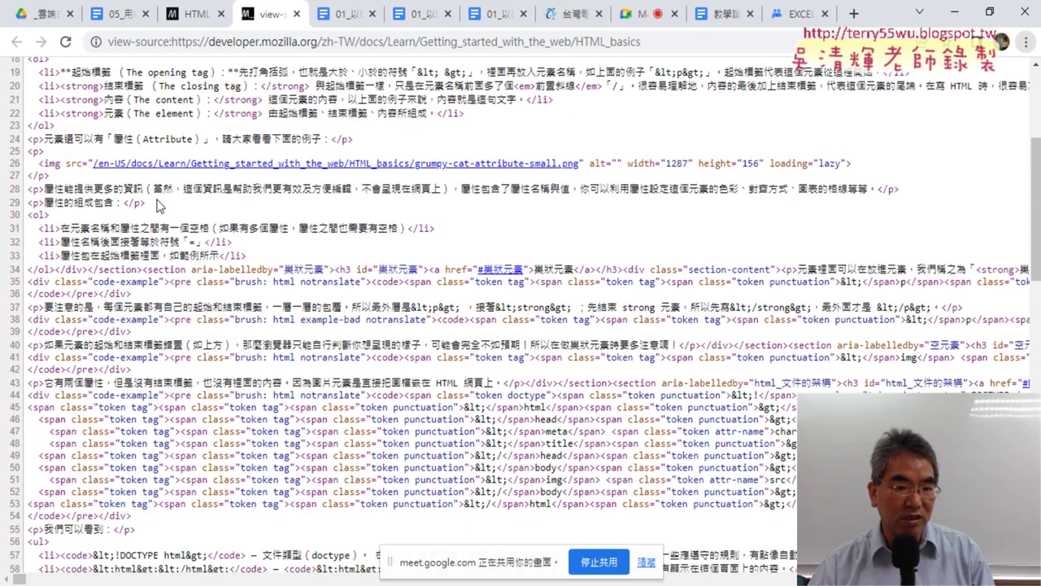
scroll(159, 204, "down", 4)
scroll(159, 203, "down", 2)
scroll(158, 192, "down", 3)
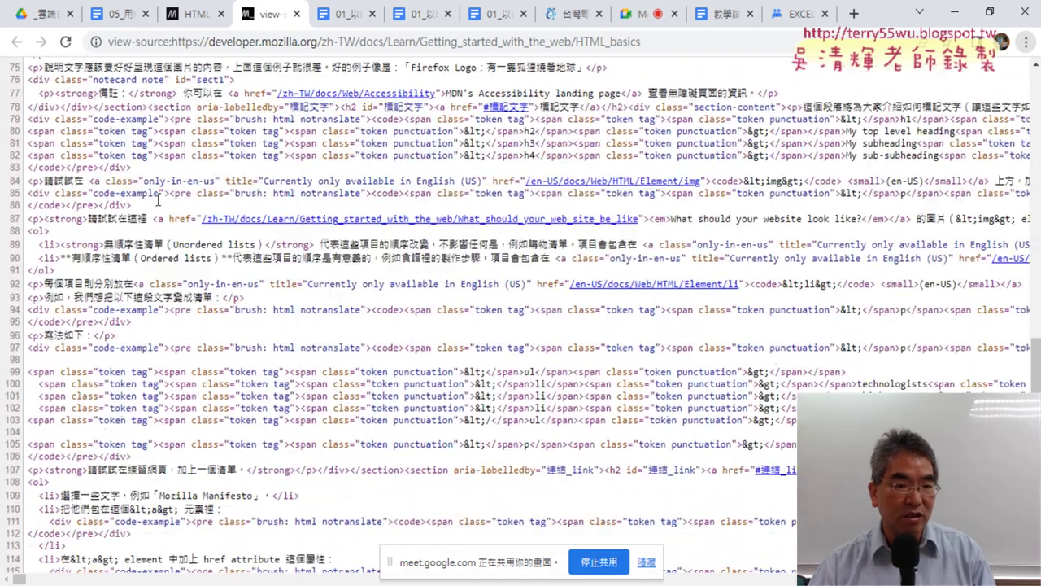
scroll(158, 193, "down", 3)
scroll(159, 199, "down", 1)
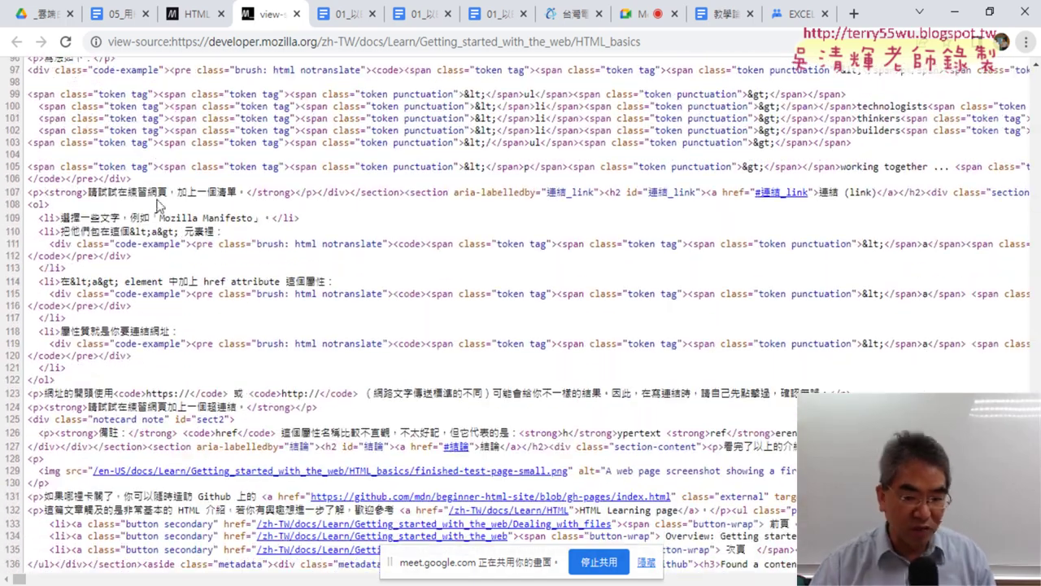
scroll(159, 205, "up", 6)
scroll(160, 205, "up", 3)
scroll(160, 205, "up", 5)
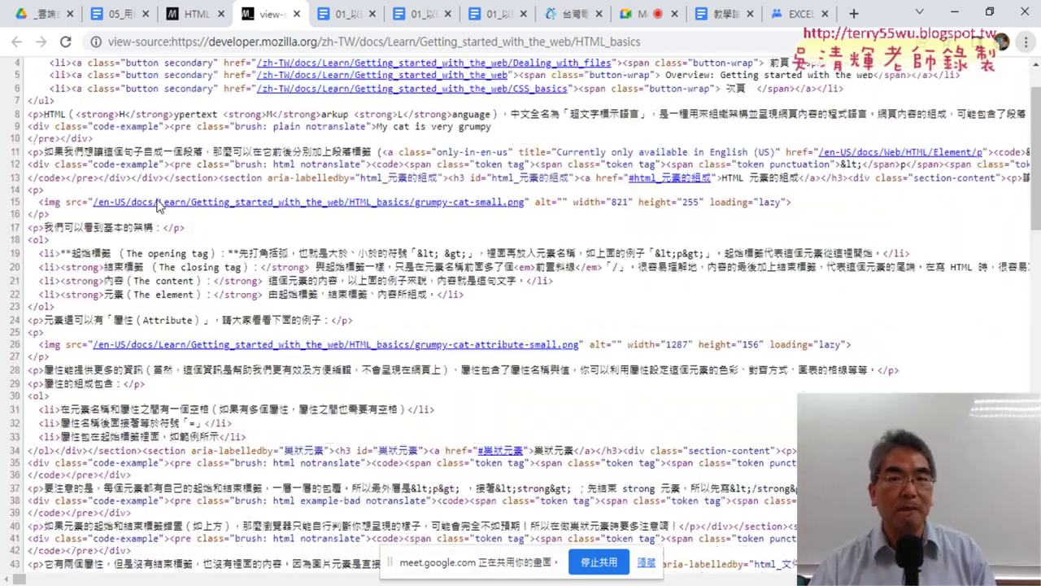
scroll(160, 205, "up", 1)
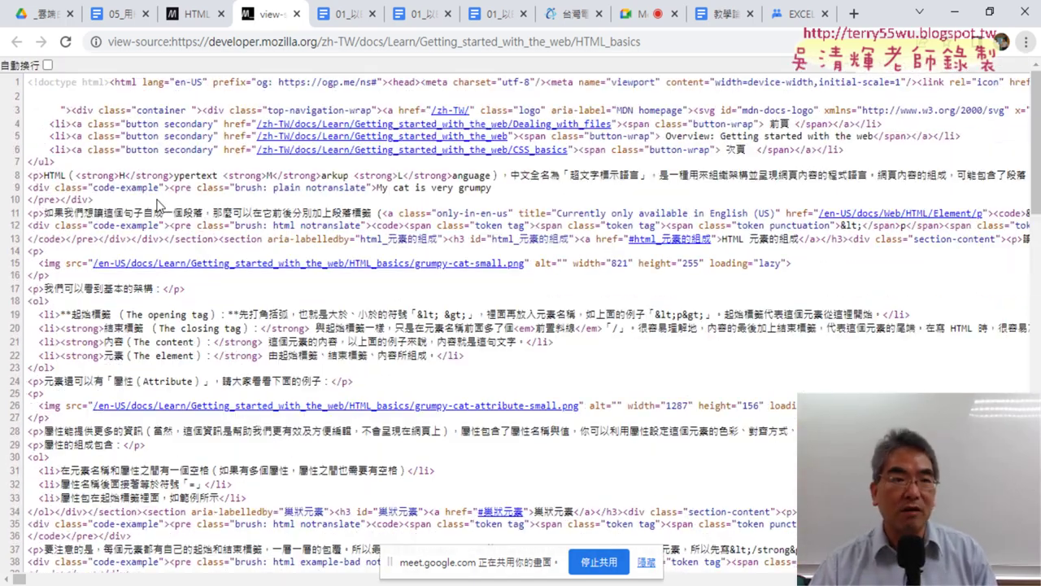
left_click(298, 15)
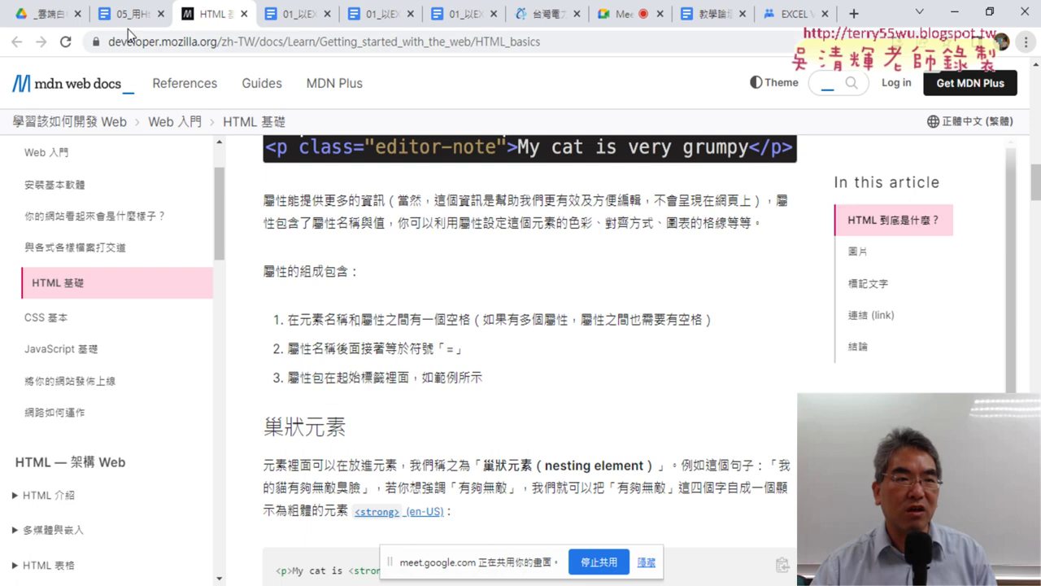
Switch from the MDN article to the Google Drive course folder
left_click(50, 14)
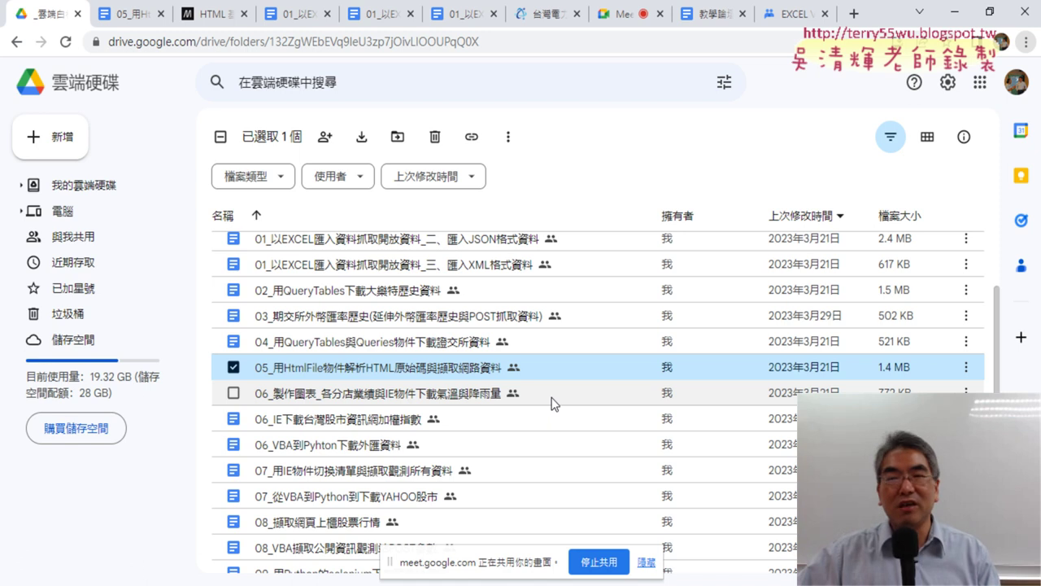
Select the chart-making lesson, then the 01 CSV import lesson in the Drive list
left_click(440, 399)
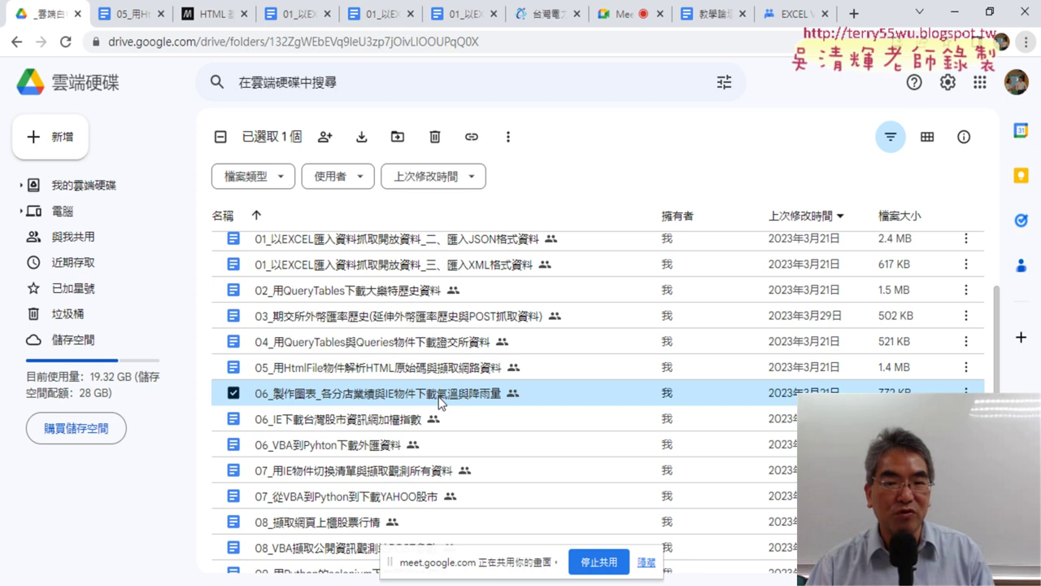
scroll(440, 403, "up", 2)
left_click(441, 291)
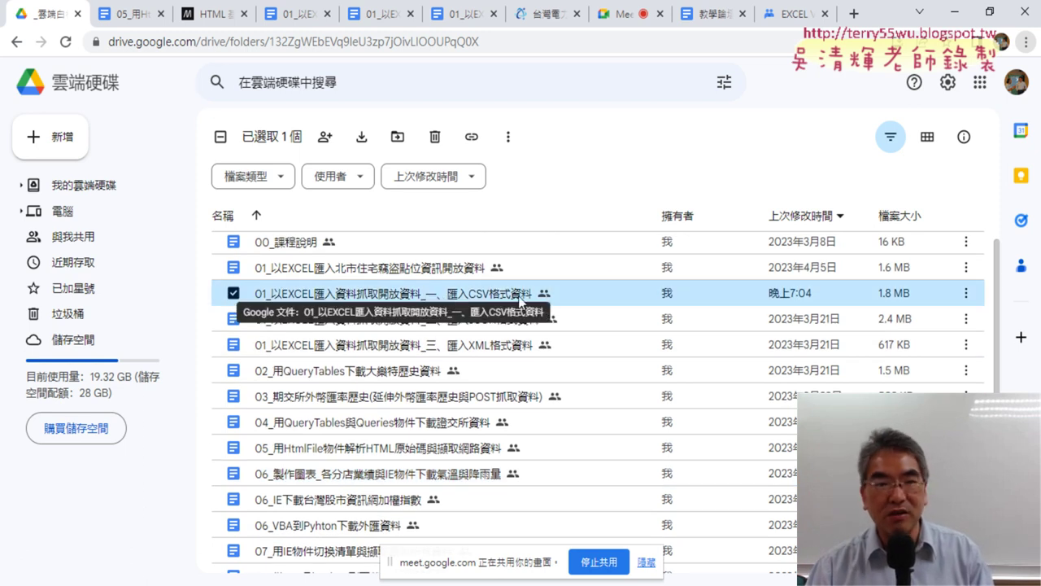
Close the XML and JSON lesson documents, leaving the CSV lesson at its Taiwan Power example
left_click(297, 14)
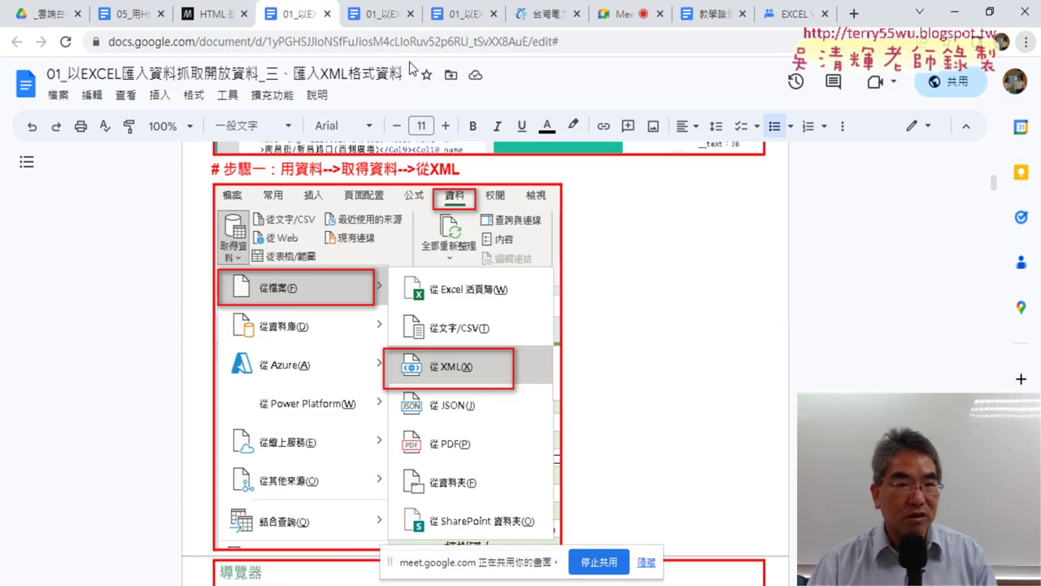
left_click(327, 14)
left_click(327, 14)
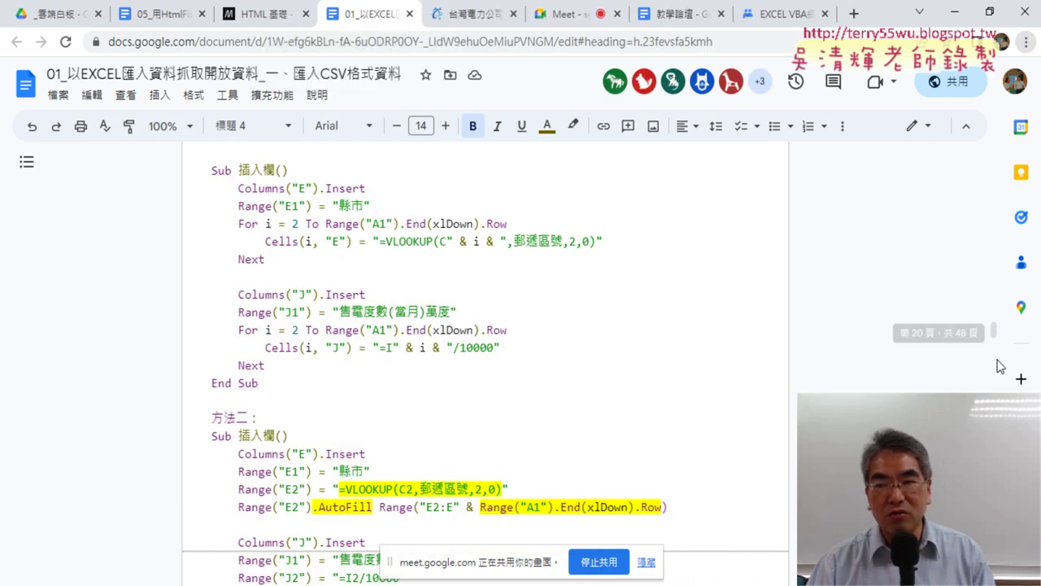
left_click_drag(998, 340, 999, 325)
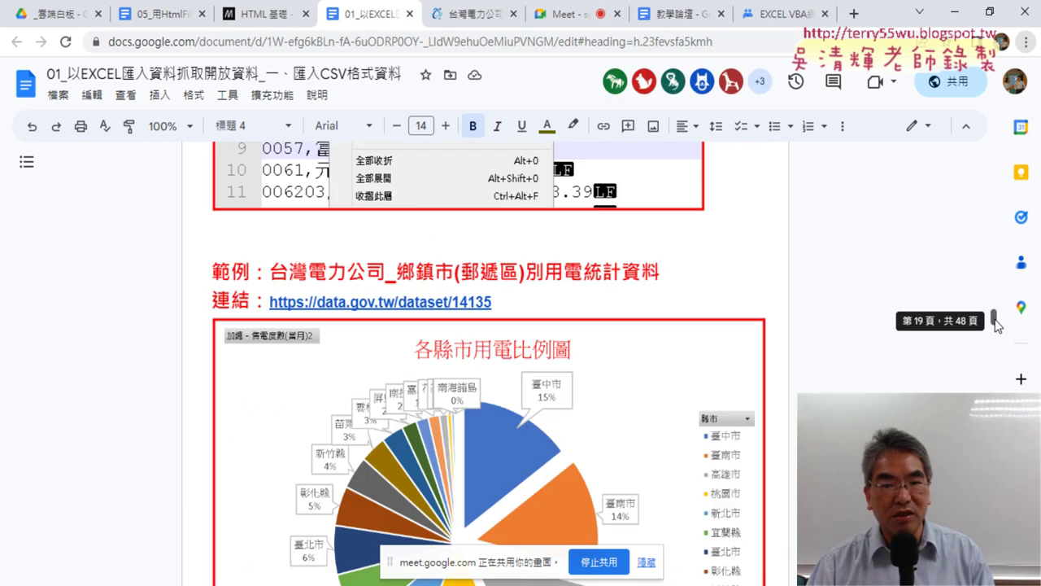
Scroll the CSV lesson to the 各縣市用電比例圖 pie chart showing 臺中市 at 15%
scroll(529, 240, "down", 1)
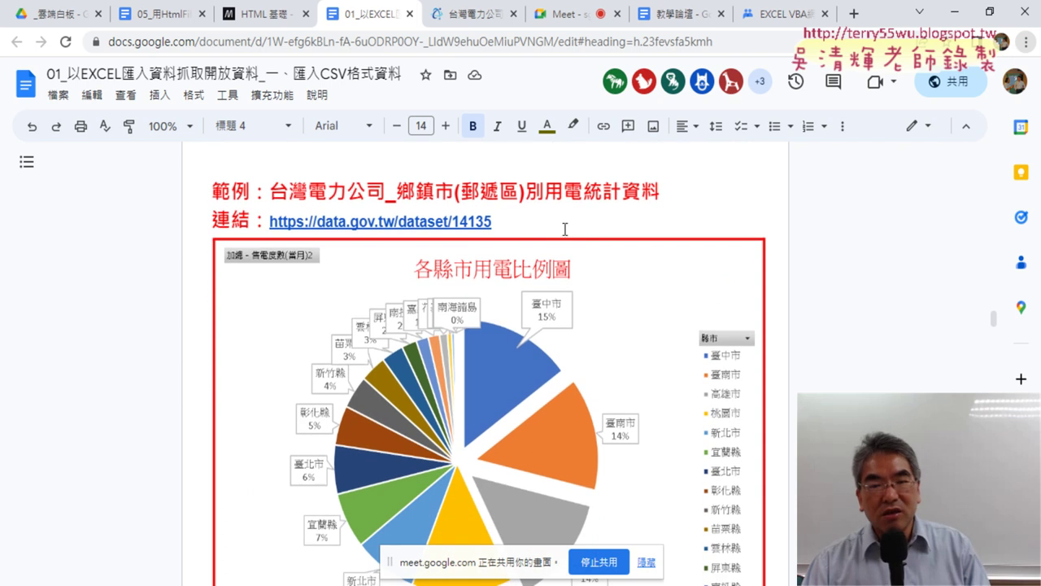
scroll(606, 196, "down", 2)
scroll(606, 195, "up", 2)
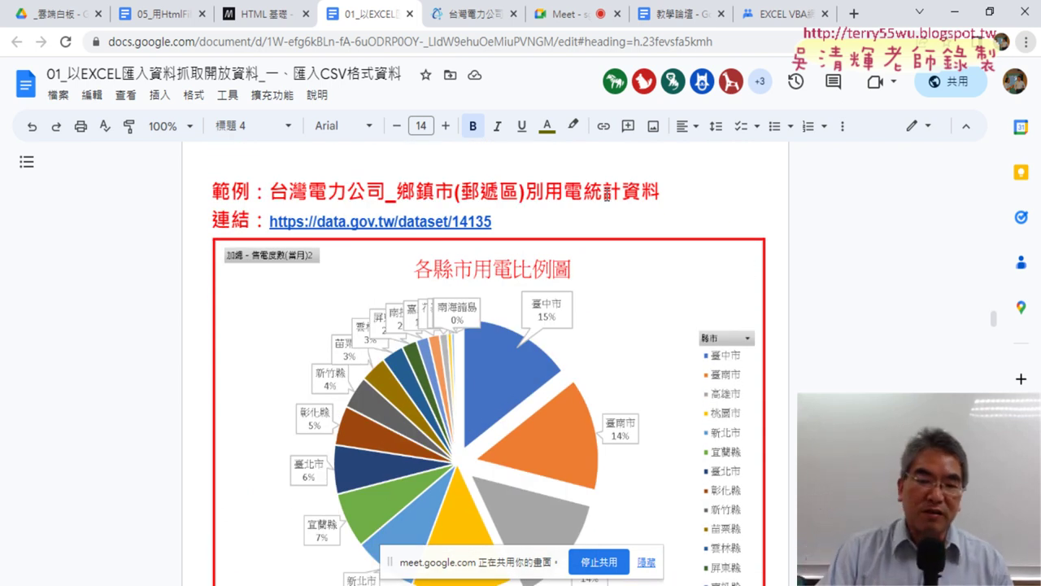
scroll(606, 195, "down", 1)
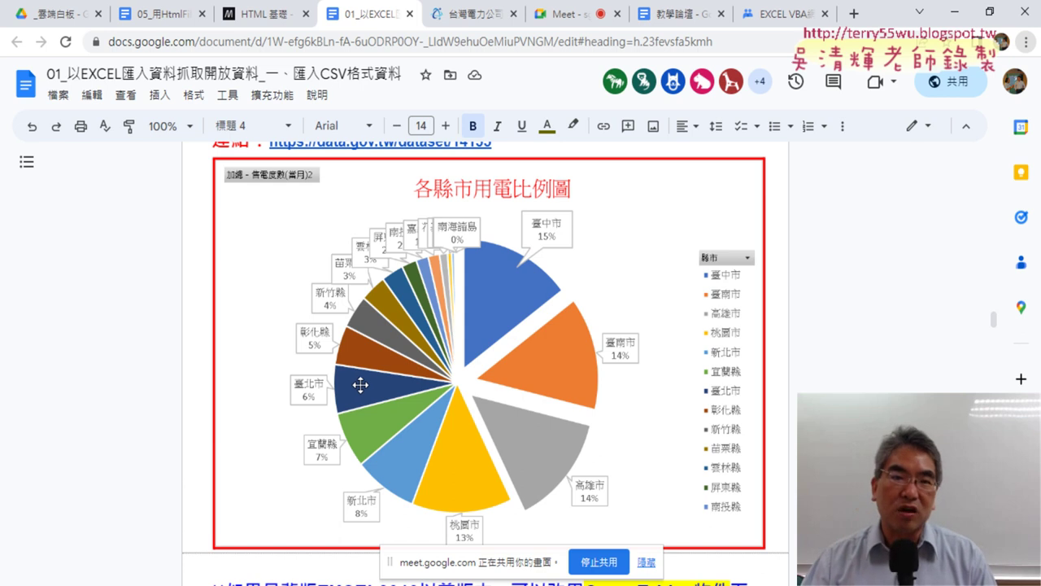
Close the MDN and 05 lesson tabs, save and close 期交所外幣匯率歷史20221207OK, then switch to 活頁簿1
left_click(305, 14)
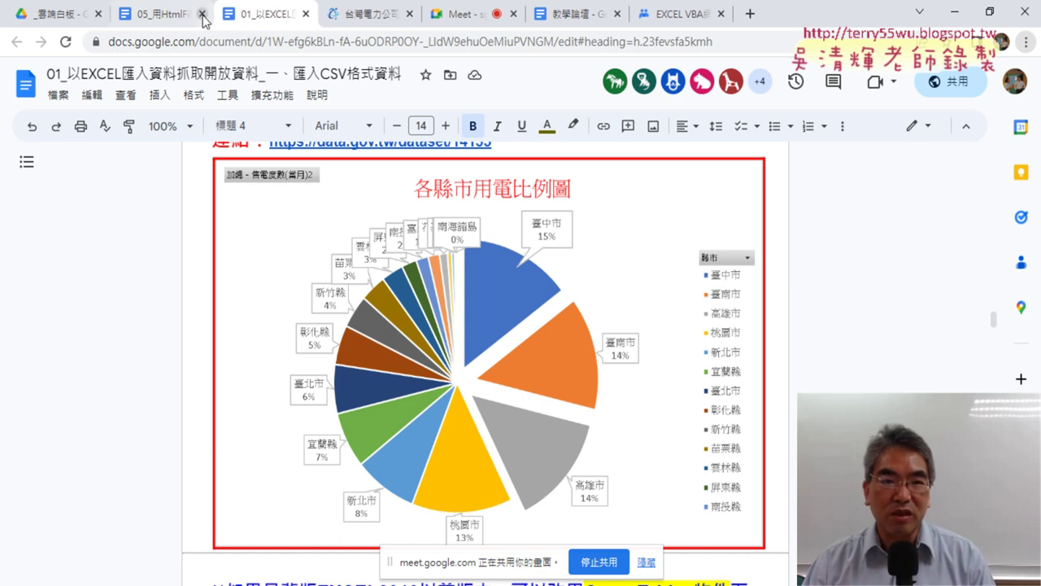
left_click(197, 14)
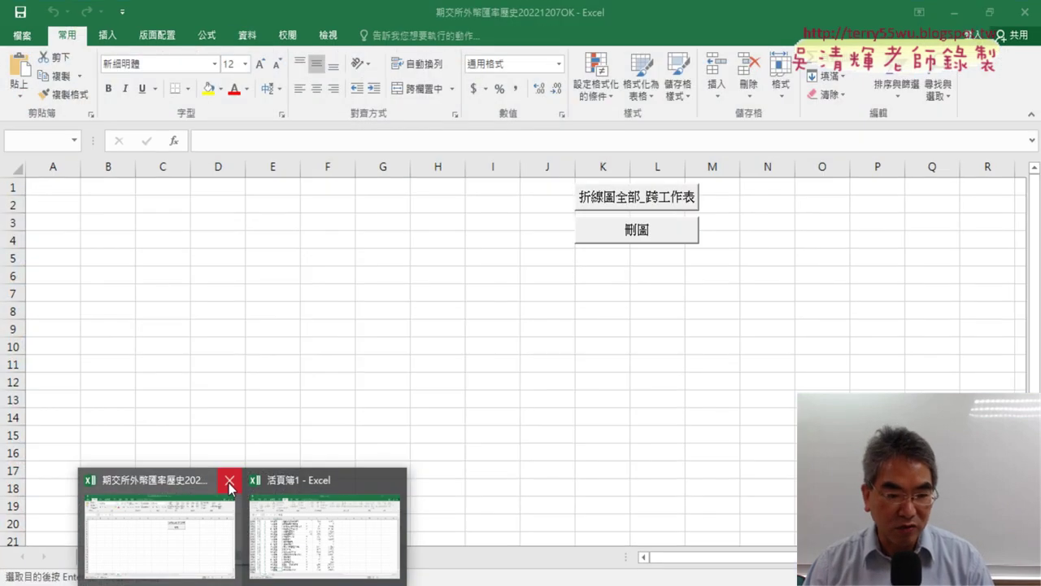
left_click(230, 481)
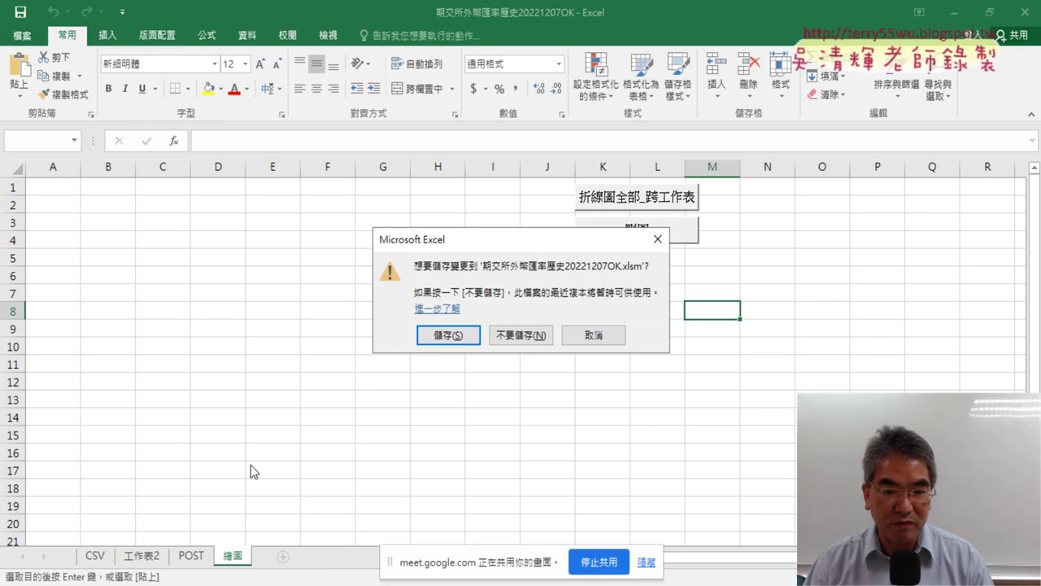
left_click(454, 342)
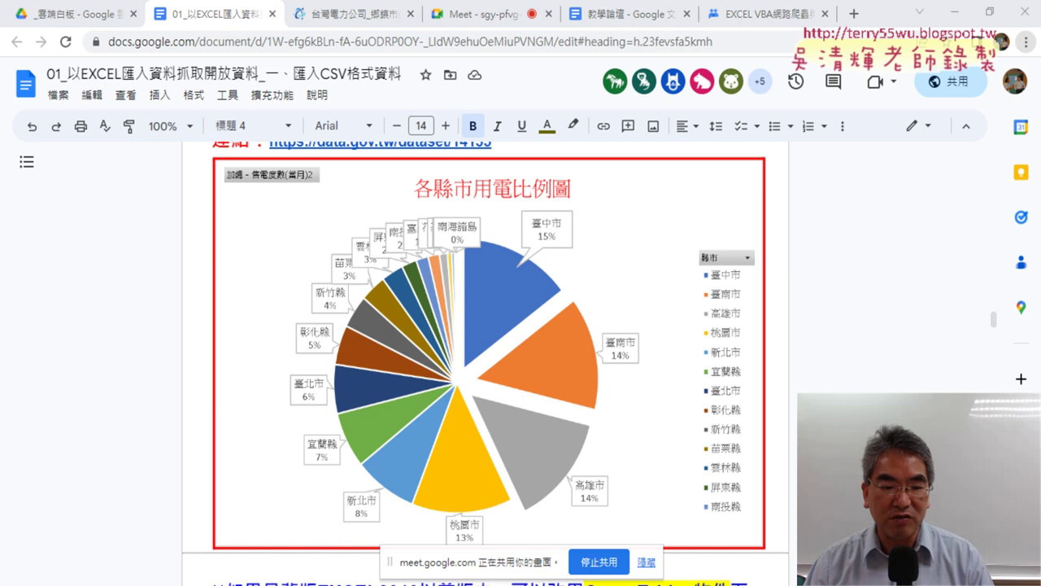
key("alt+Tab")
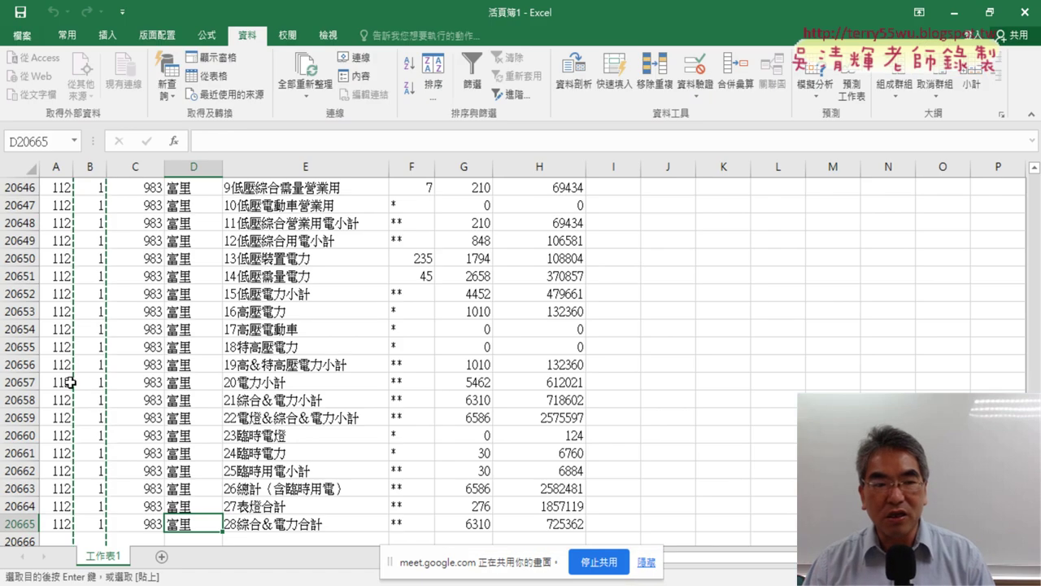
Jump back to the first cell of the electricity data and open the Customize Quick Access Toolbar menu
left_click(71, 382)
key("ctrl+Home")
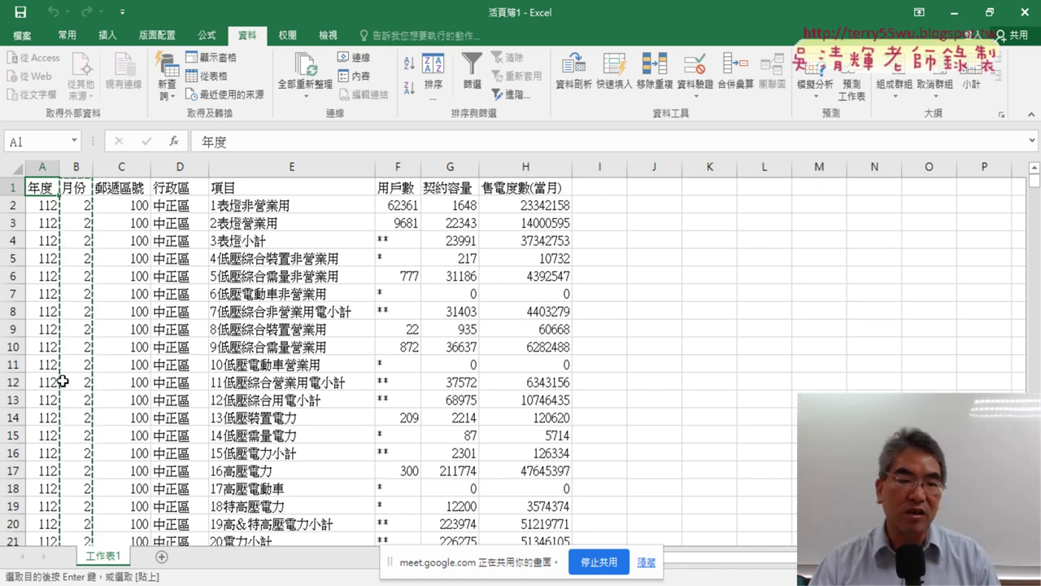
left_click(122, 11)
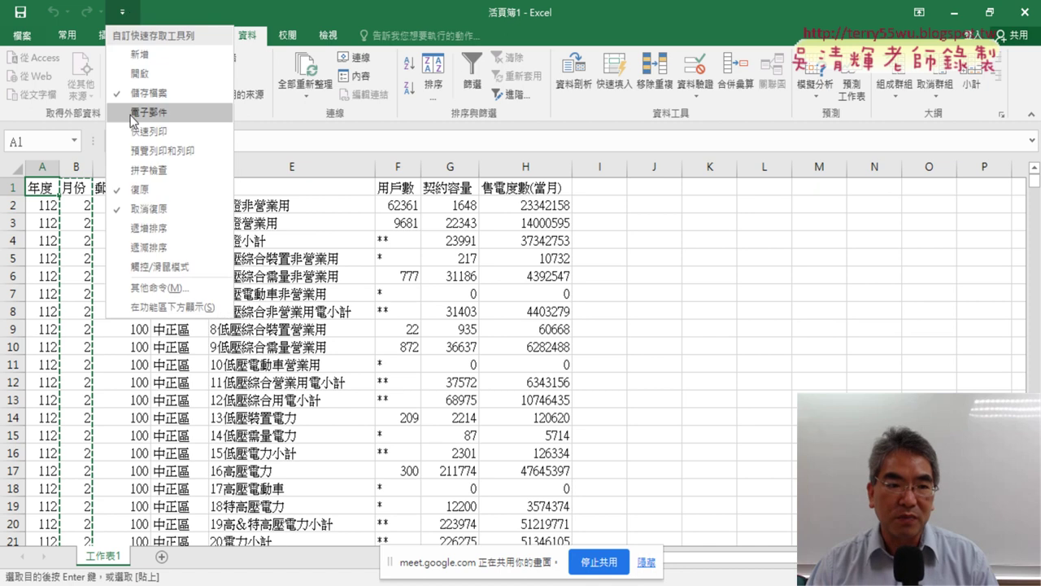
Enable the Developer tab in the ribbon customisation settings
left_click(148, 290)
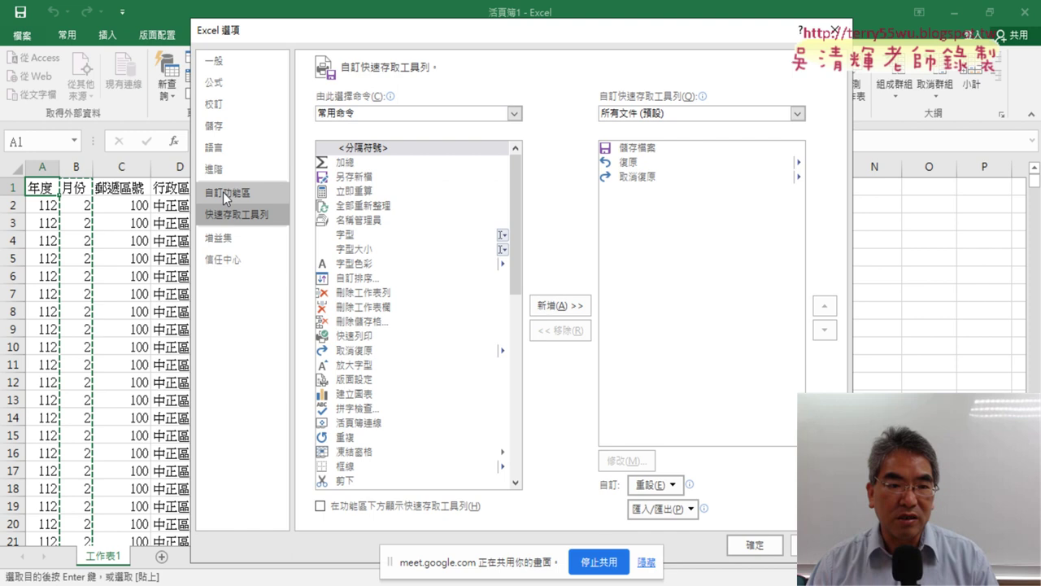
left_click(226, 195)
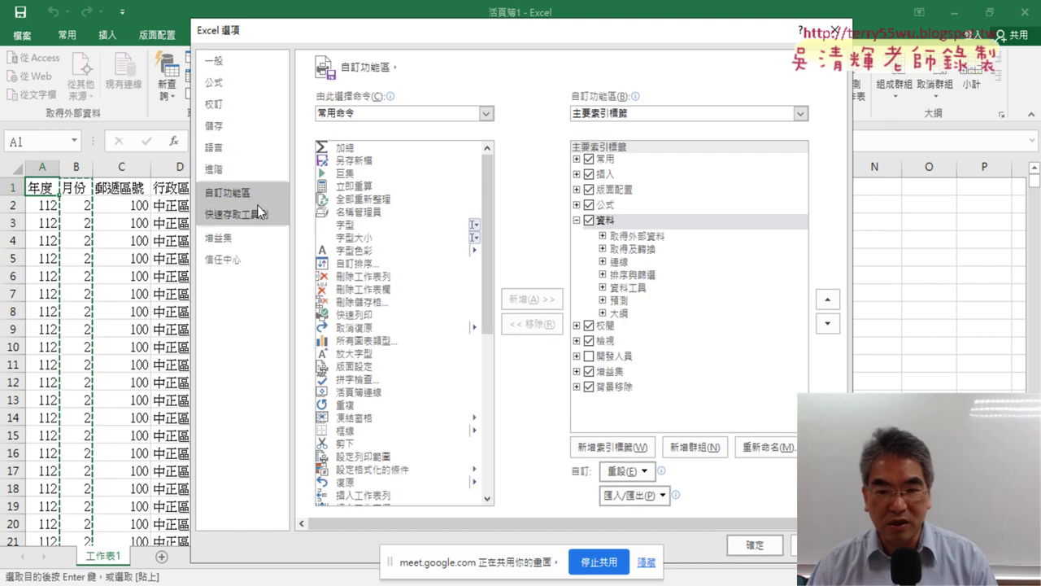
left_click(587, 358)
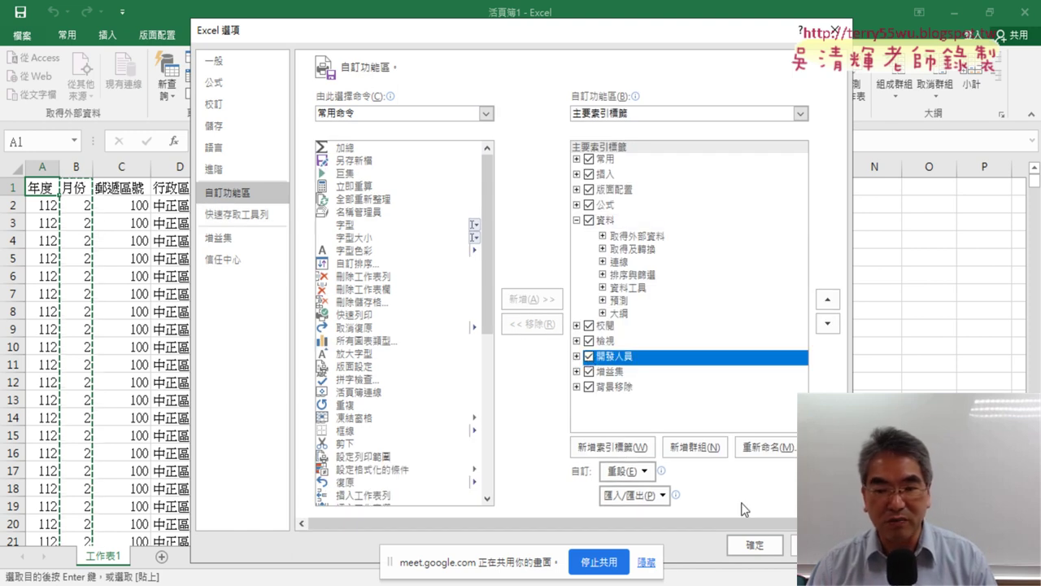
left_click(755, 546)
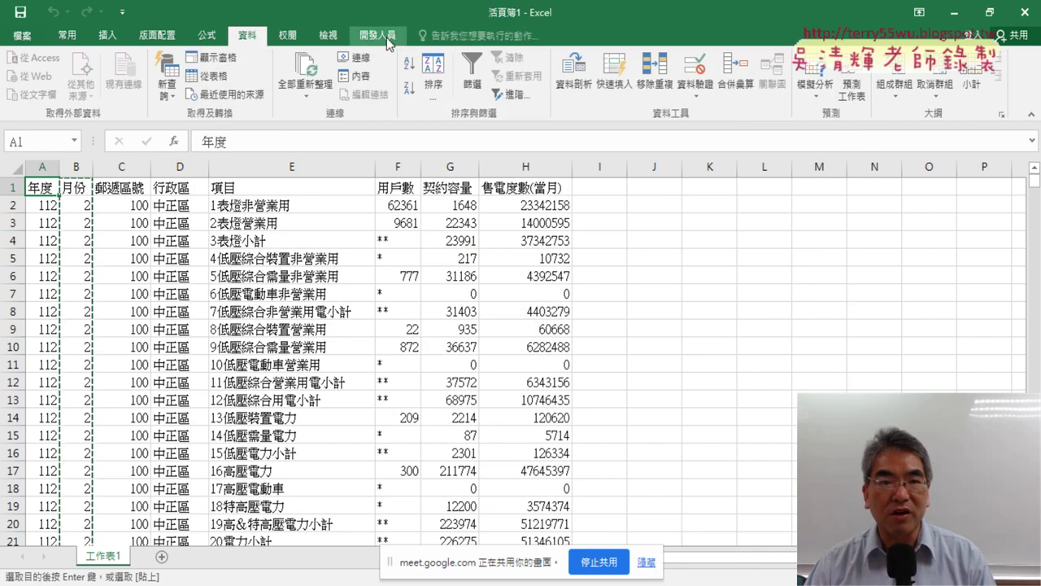
Open the Visual Basic editor, insert an empty Module1, and bring up the Google Doc lesson notes
left_click(389, 37)
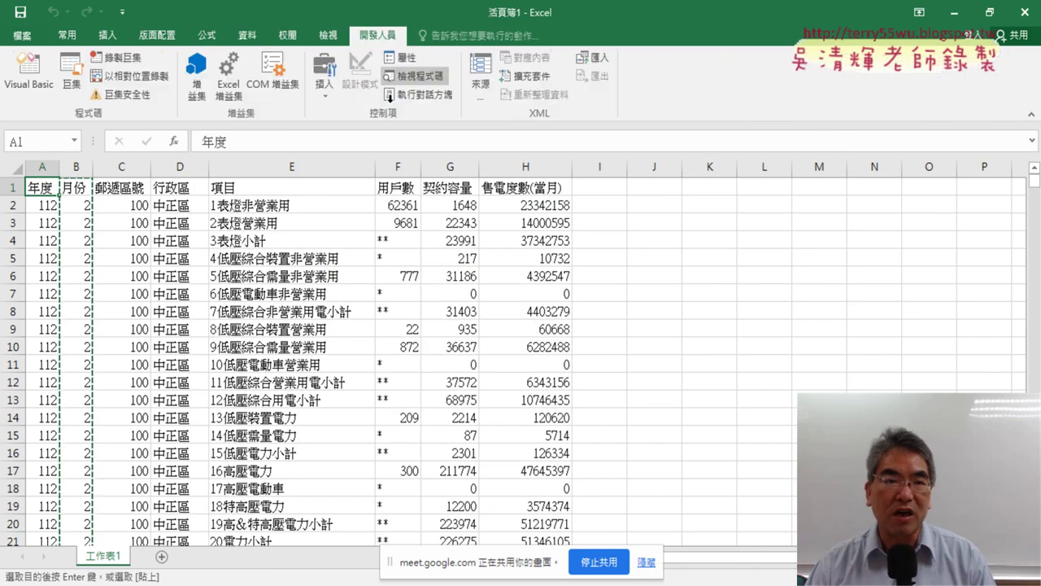
left_click(34, 92)
left_click_drag(113, 11, 223, 141)
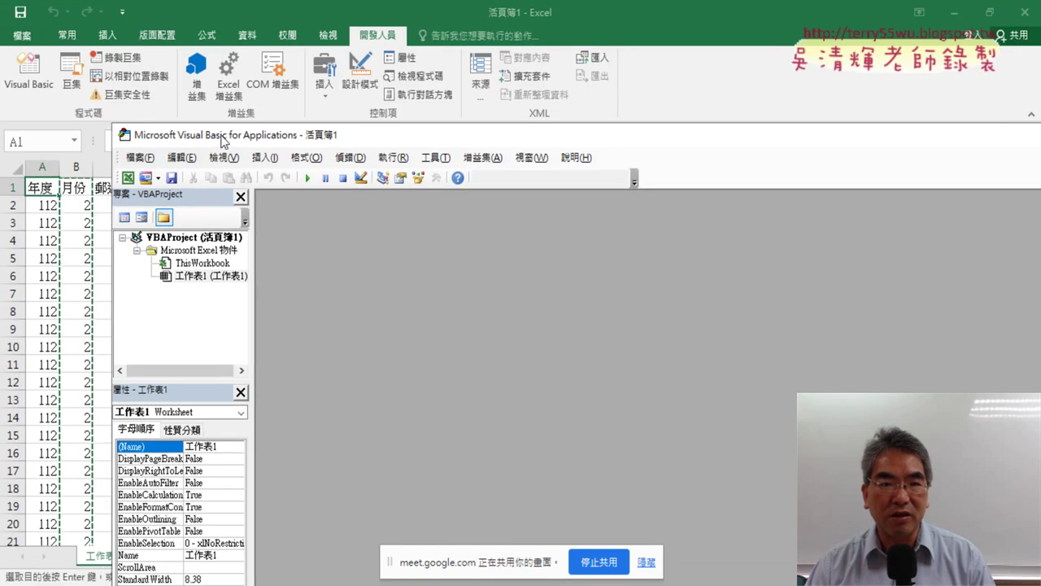
right_click(199, 280)
mouse_move(241, 341)
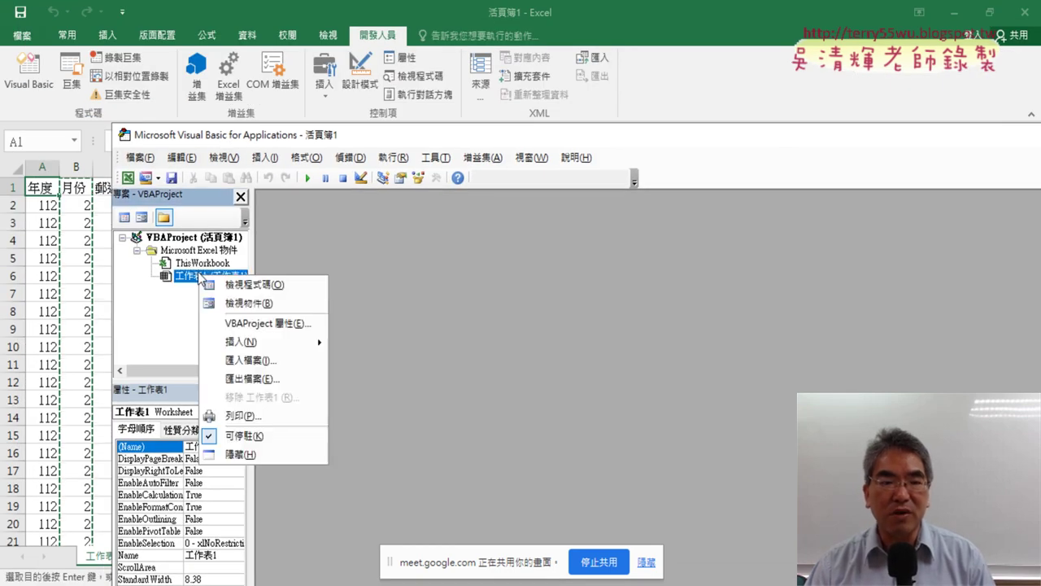
left_click(370, 362)
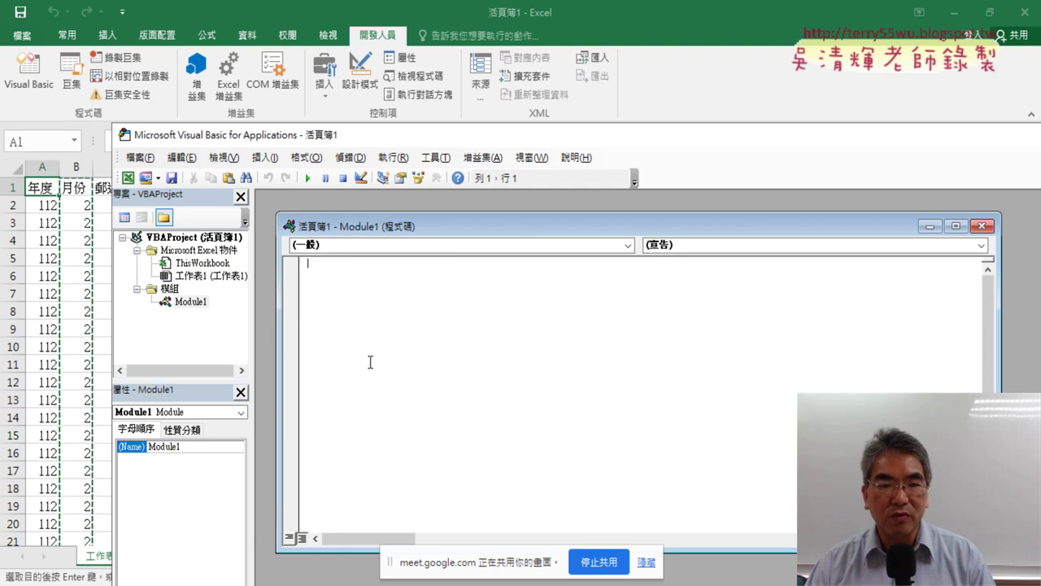
double_click(409, 242)
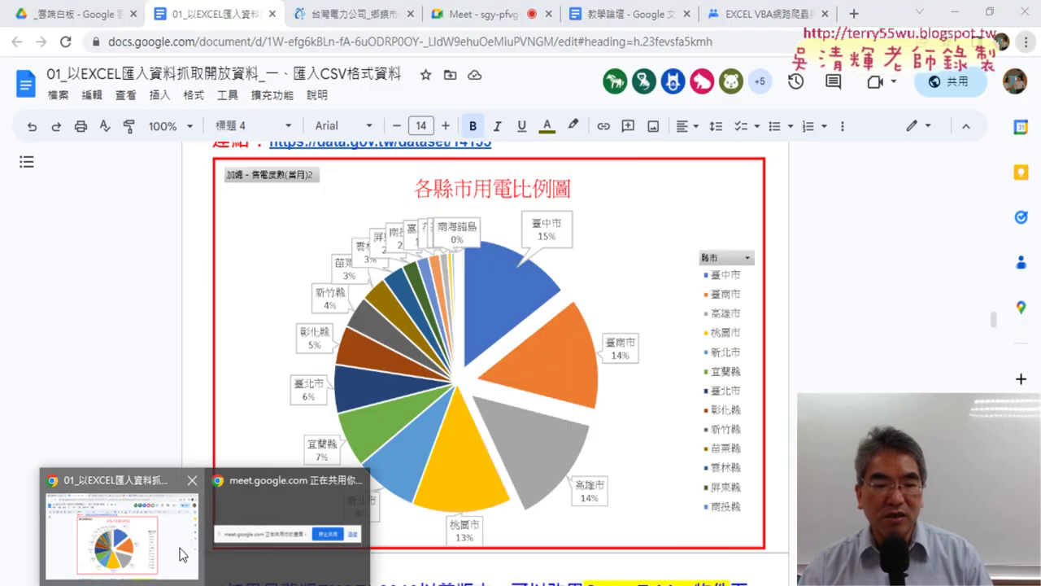
left_click(123, 521)
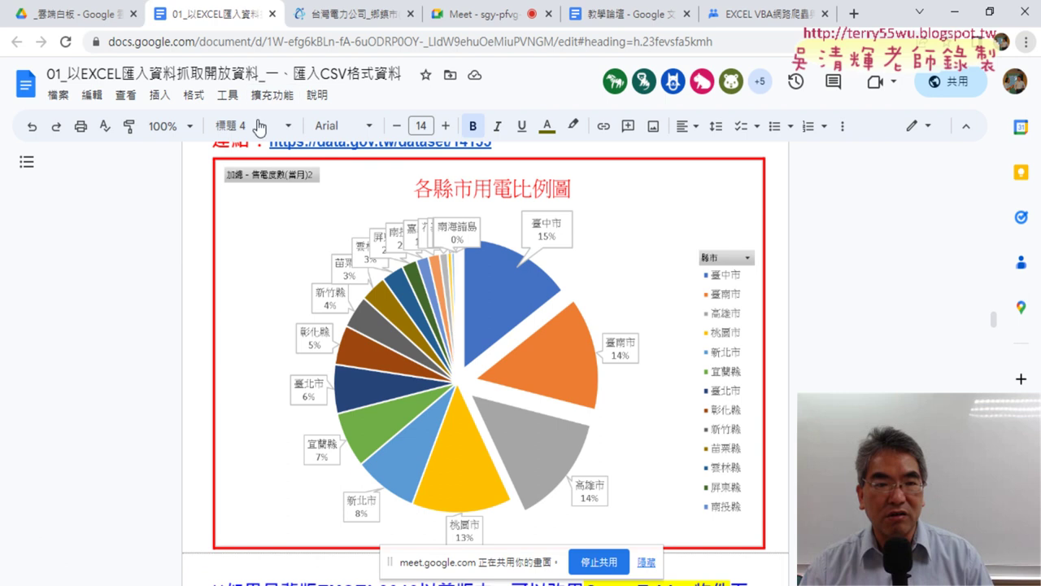
Highlight QueryTables in the old-Excel code sample in yellow at font size 15
scroll(203, 179, "down", 3)
scroll(195, 208, "down", 1)
scroll(195, 209, "down", 1)
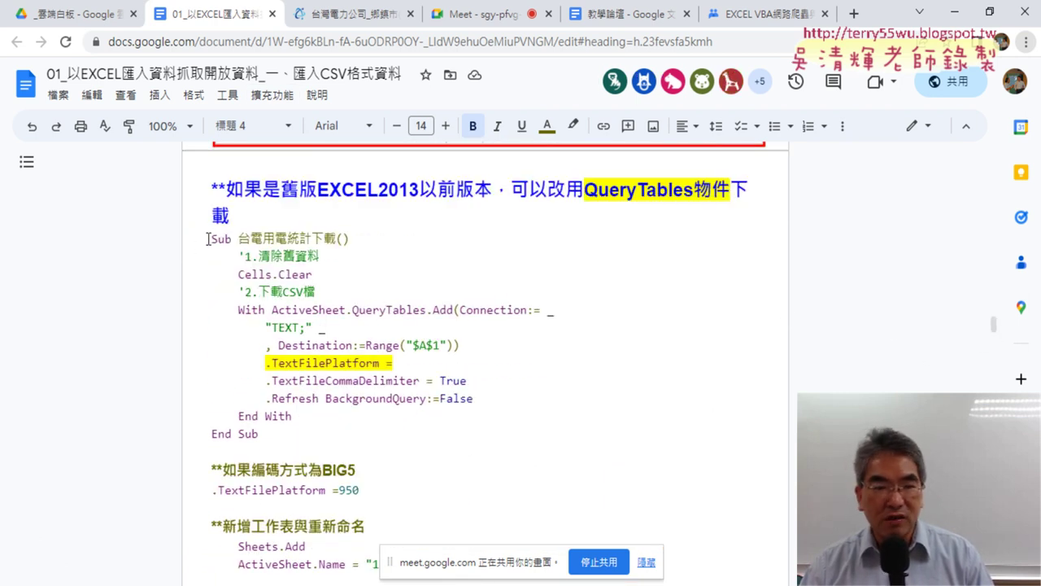
mouse_move(208, 239)
left_mouse_down()
mouse_move(335, 236)
mouse_move(350, 418)
left_mouse_up()
key("ctrl+c")
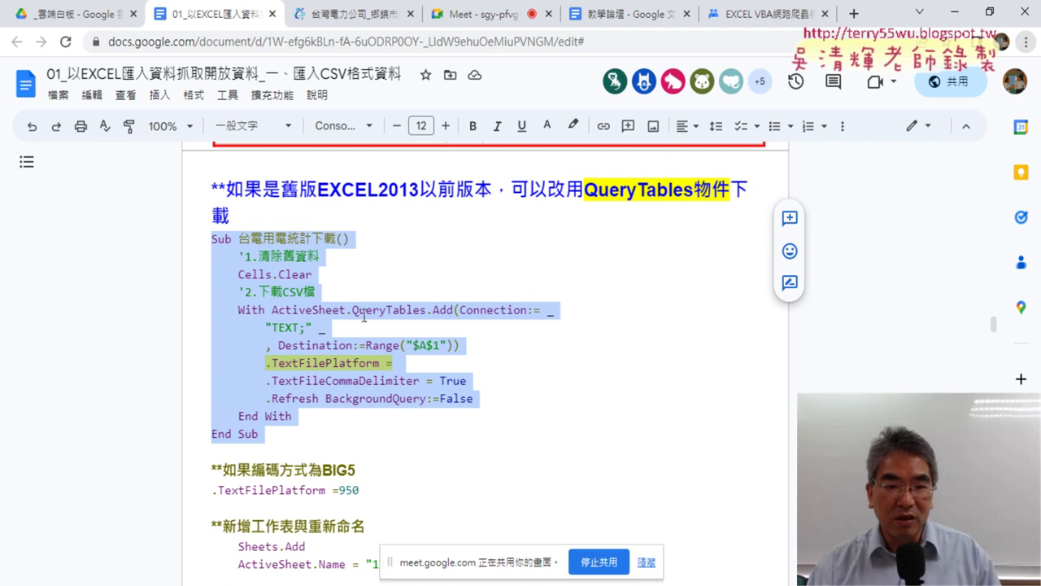
left_click_drag(353, 310, 426, 310)
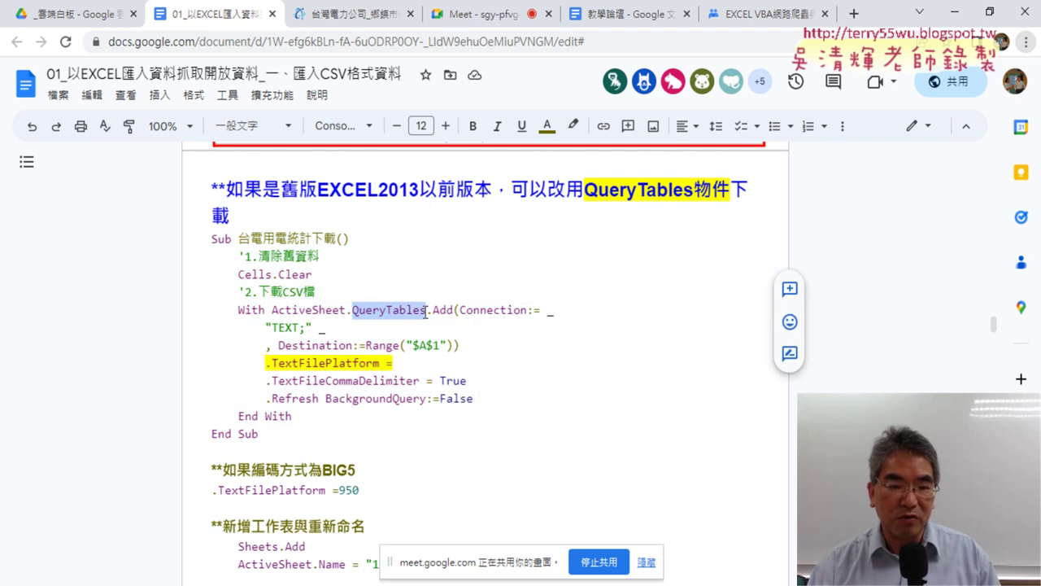
left_click(574, 125)
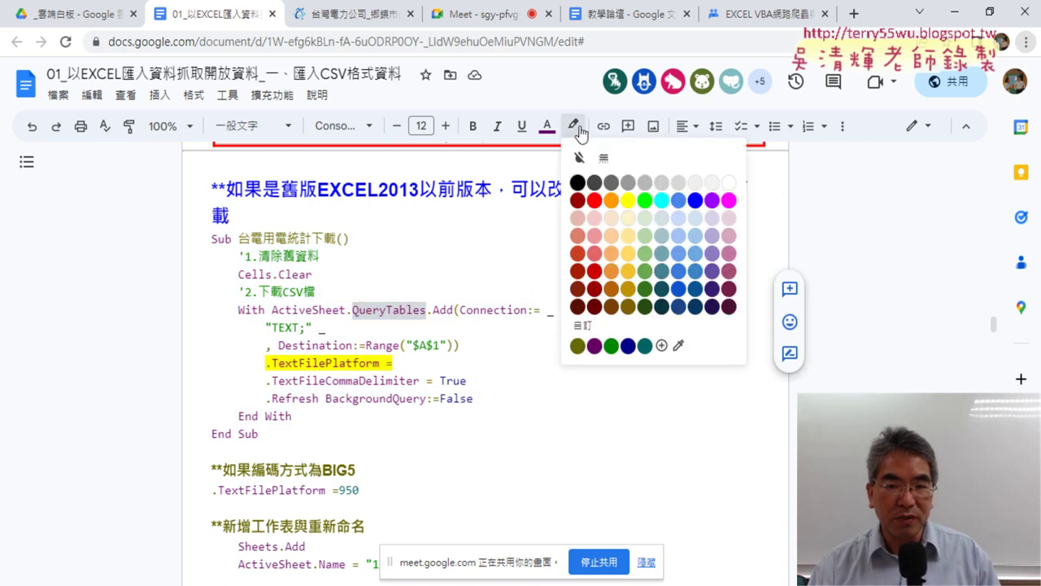
left_click(624, 199)
left_click(446, 126)
left_click(446, 126)
left_click(445, 126)
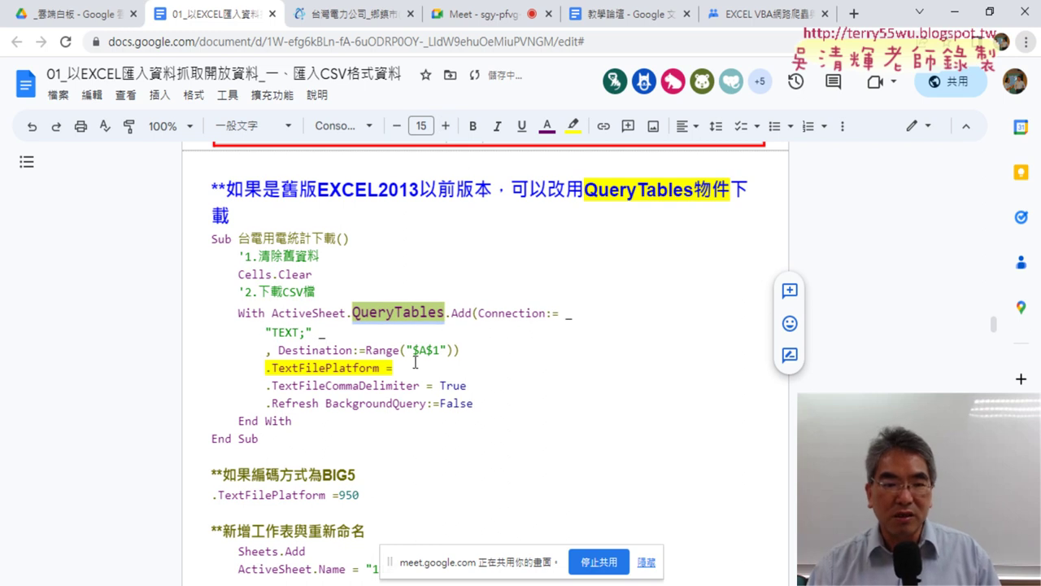
left_click(308, 335)
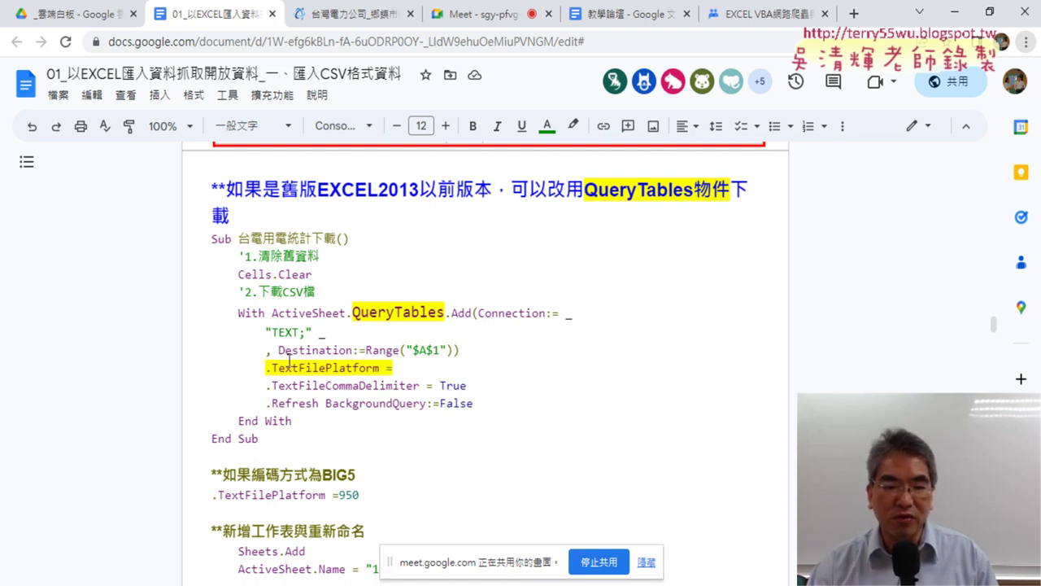
Select and copy the entire QueryTables Sub, then minimise Chrome to return to Excel
left_click_drag(265, 367, 396, 369)
left_click(397, 367)
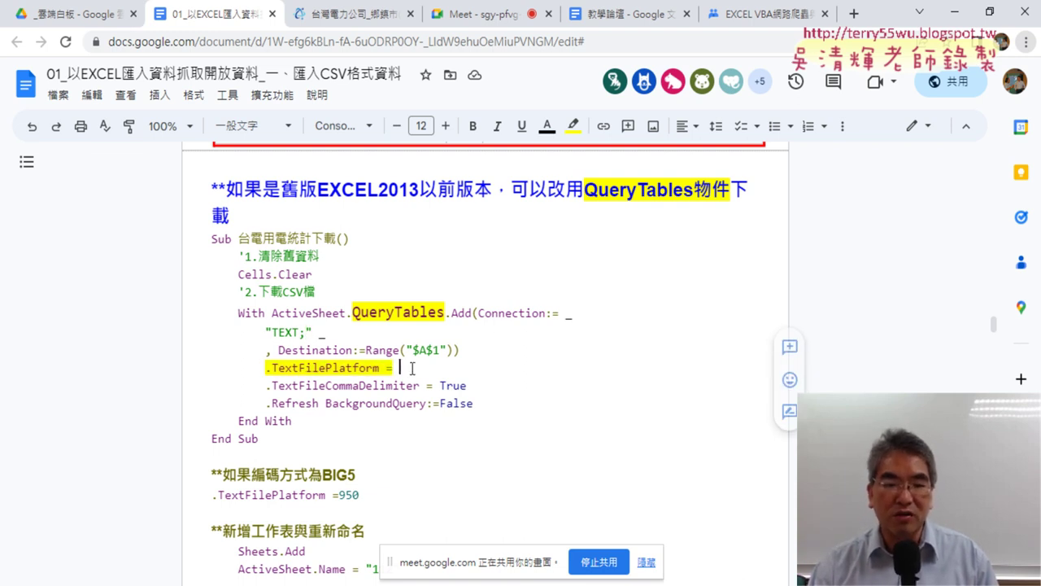
left_click_drag(259, 439, 215, 236)
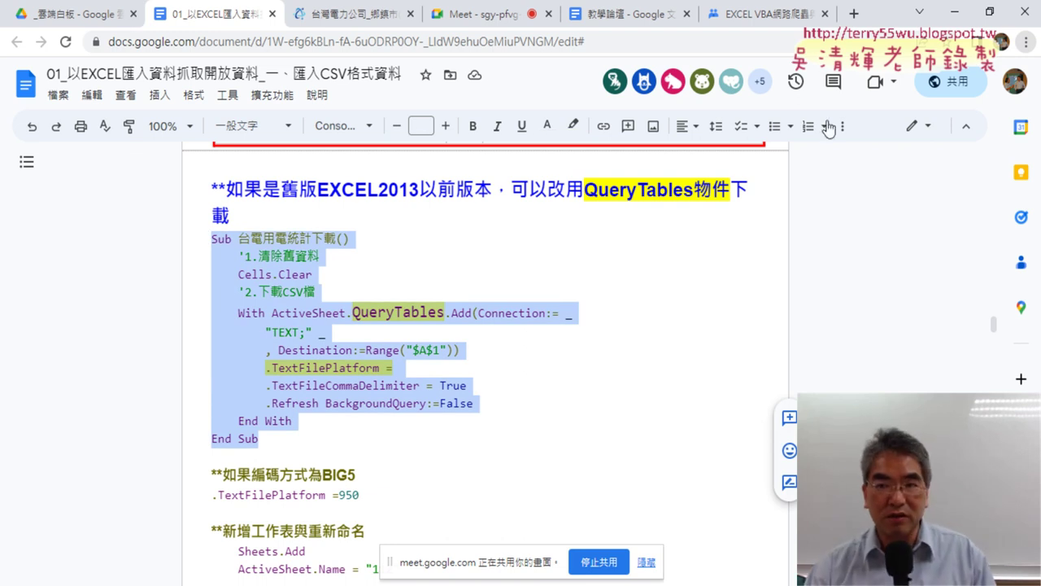
left_click(956, 15)
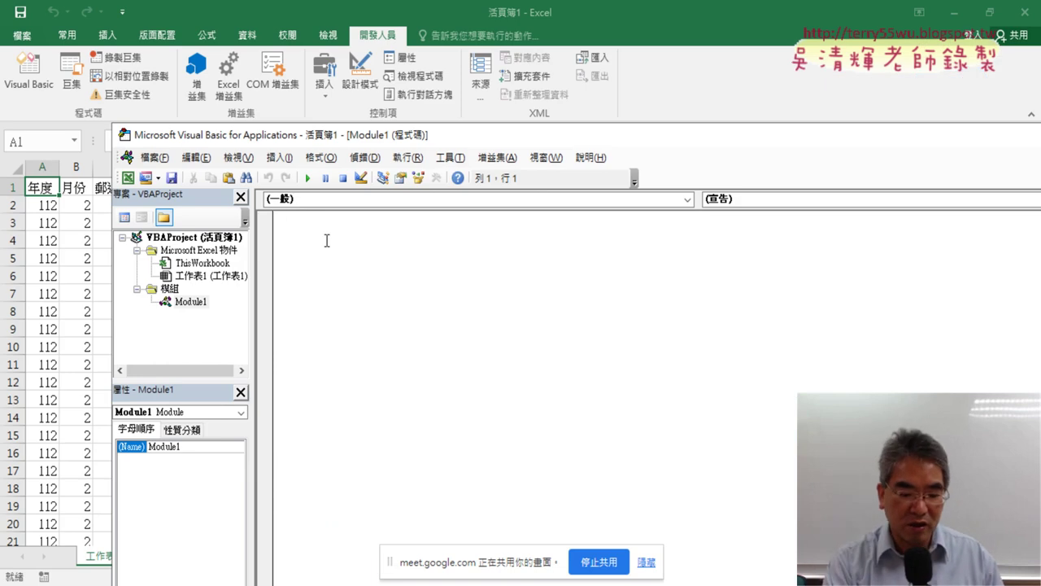
Paste the Sub into Module1 and set the editor's code font size to 12
key("ctrl+v")
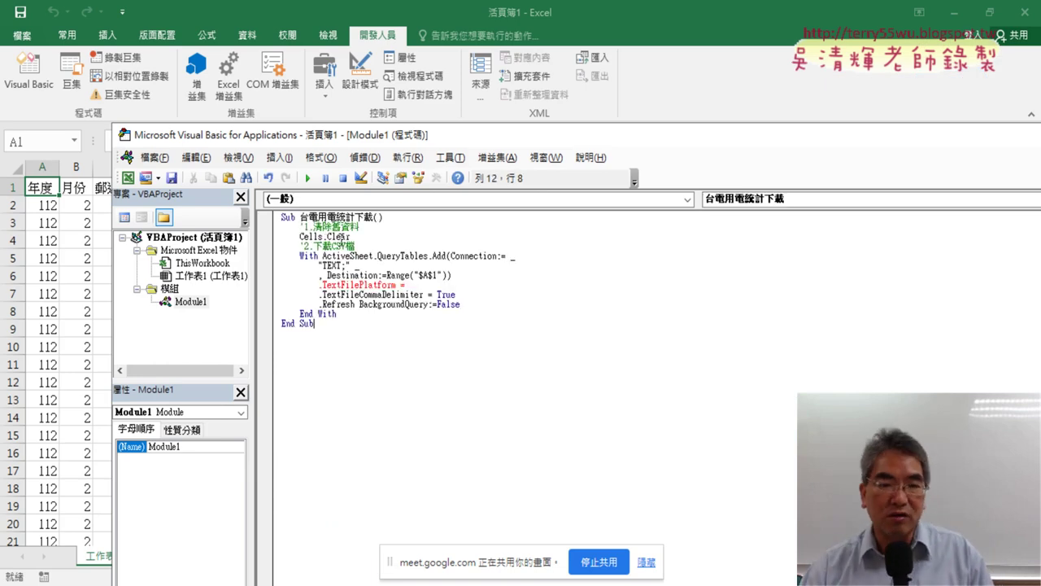
left_click(450, 157)
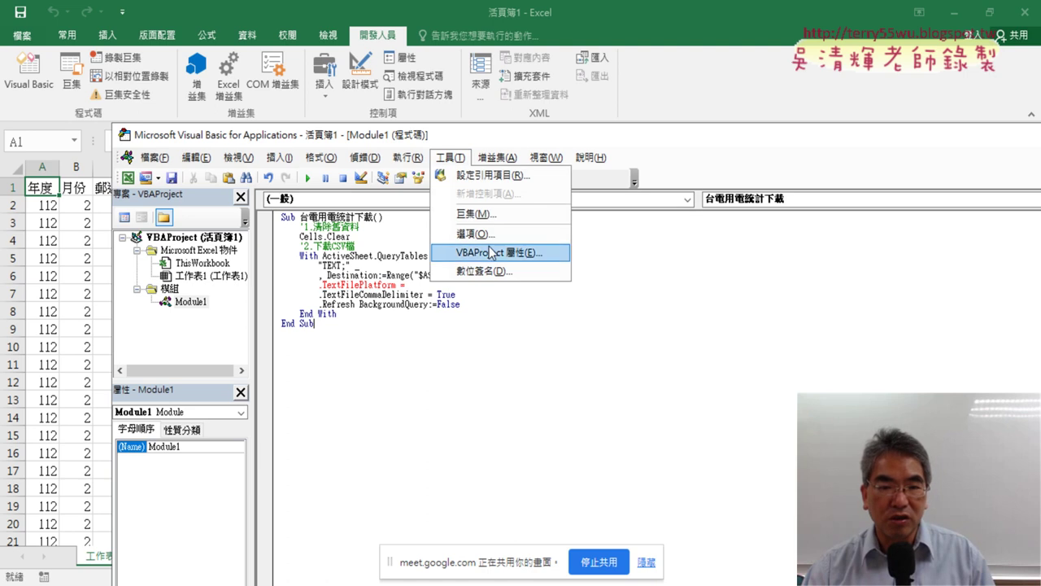
left_click(468, 230)
left_click(438, 148)
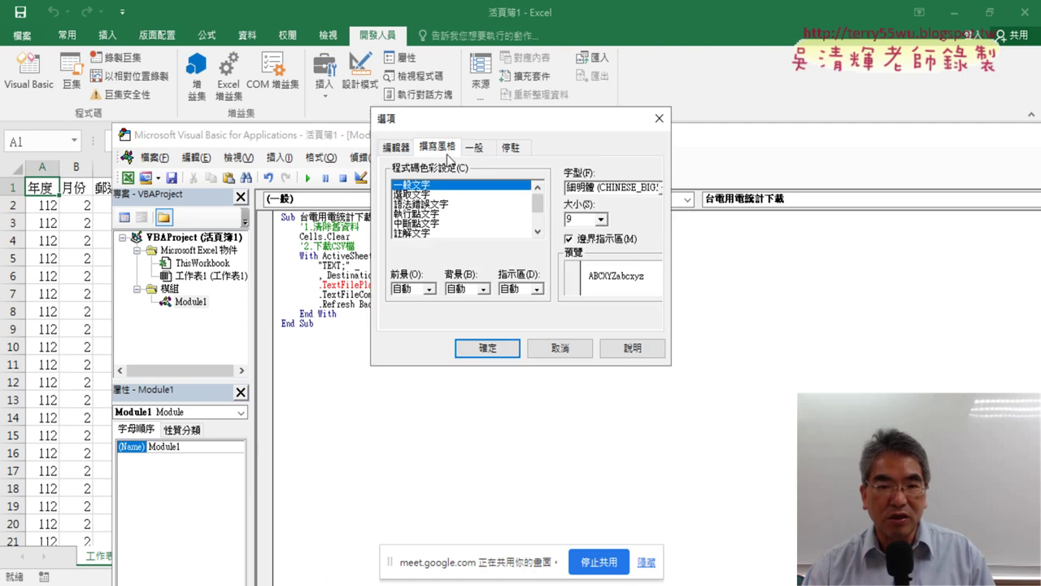
left_click(600, 220)
left_click(587, 266)
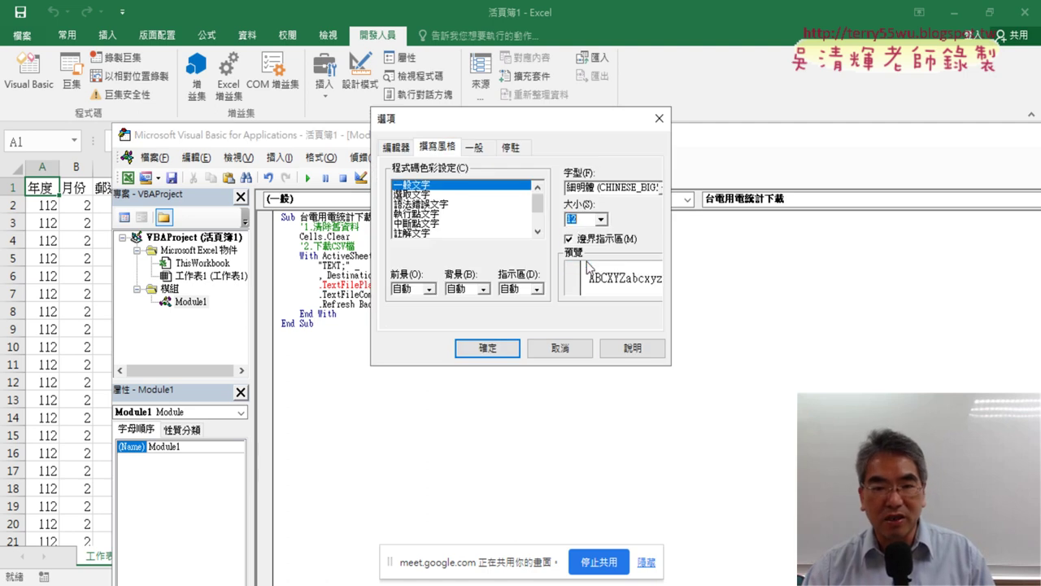
left_click(488, 348)
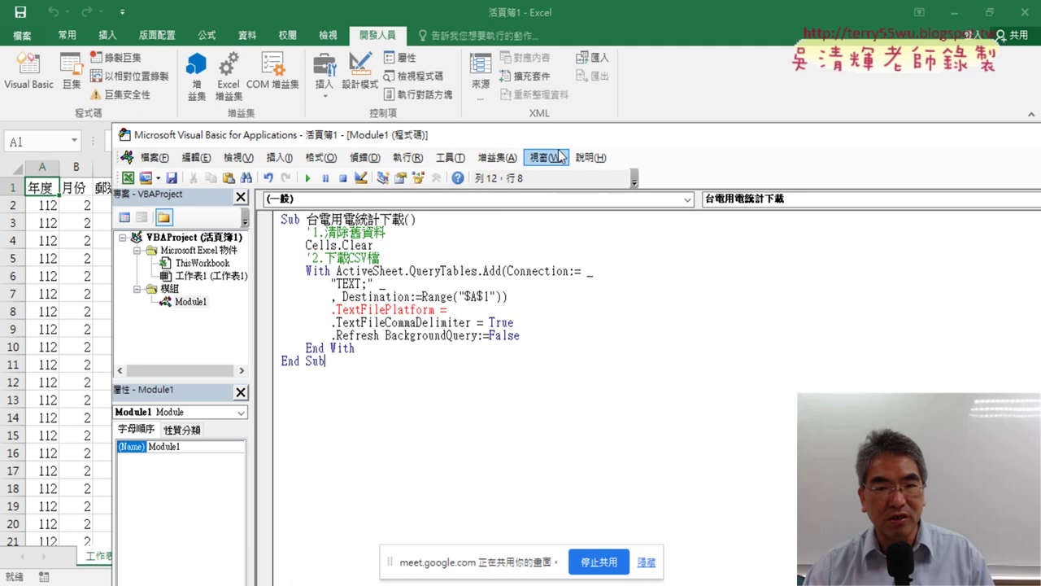
Point out the comment line, QueryTables and the TEXT; semicolon, then open the Taipower data.gov.tw page
left_click_drag(561, 142, 746, 92)
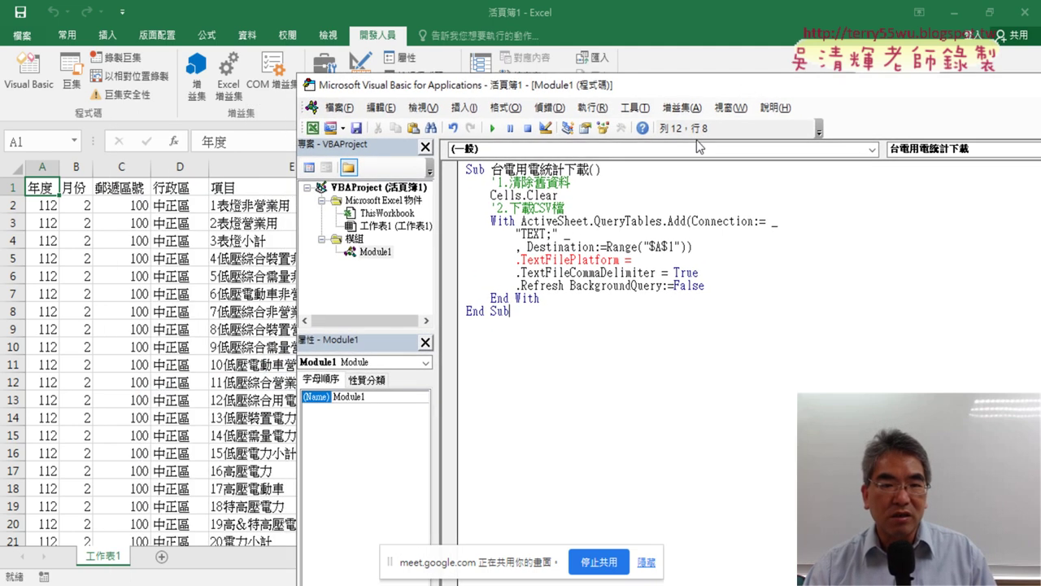
left_click_drag(575, 188, 455, 186)
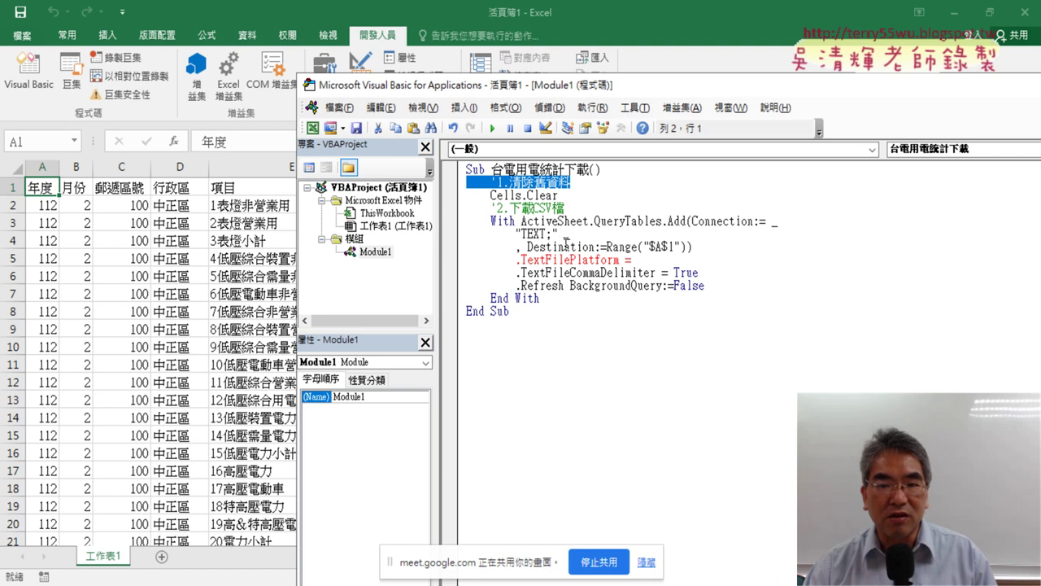
left_click_drag(594, 221, 633, 222)
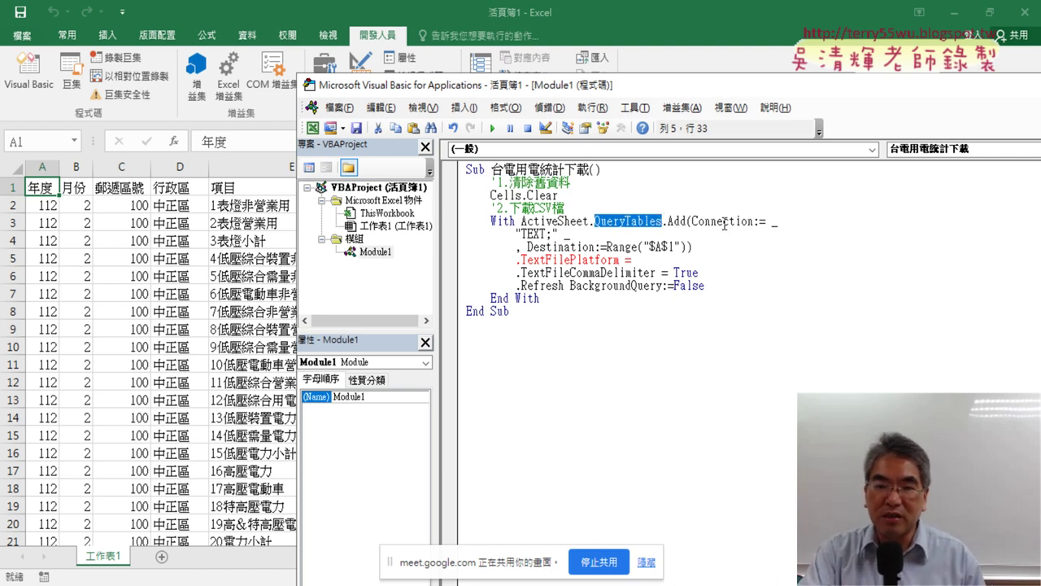
left_click(554, 234)
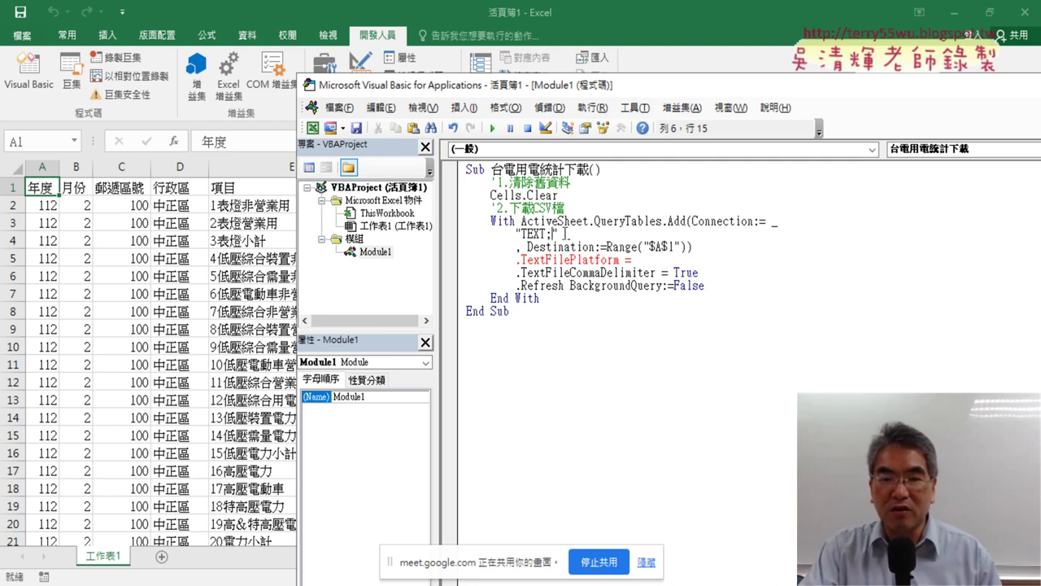
left_click_drag(554, 234, 547, 234)
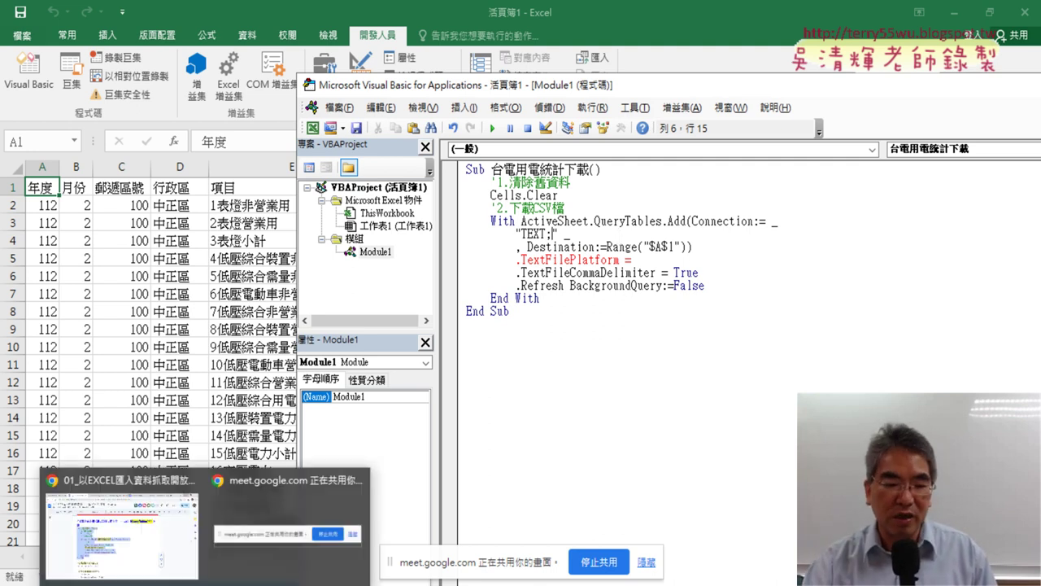
left_click(122, 524)
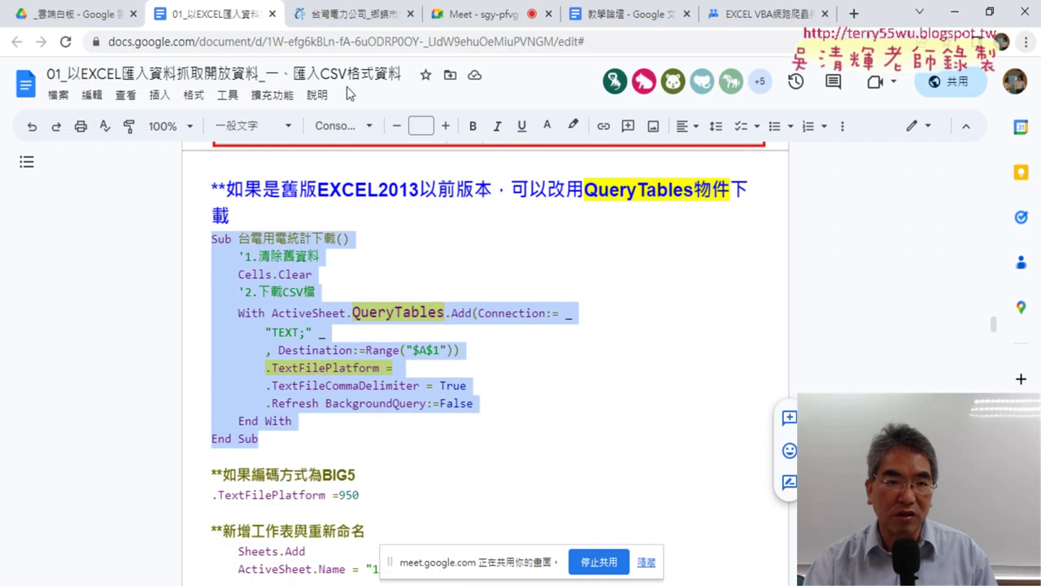
left_click(353, 18)
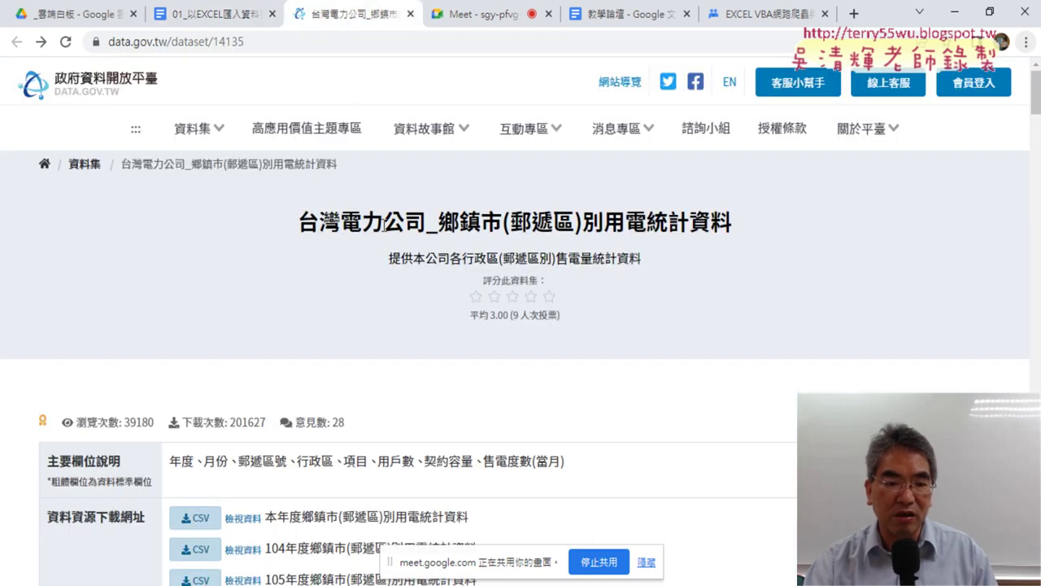
Copy the current-year Taipower CSV download URL from its 檢視資料 details and return to the VBA editor
scroll(384, 225, "down", 4)
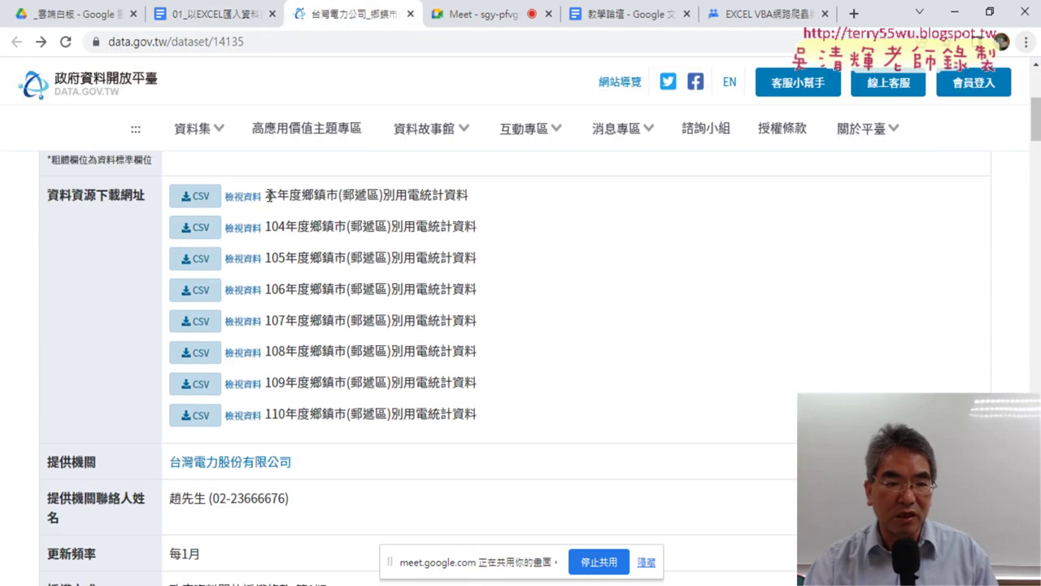
left_click_drag(268, 195, 462, 198)
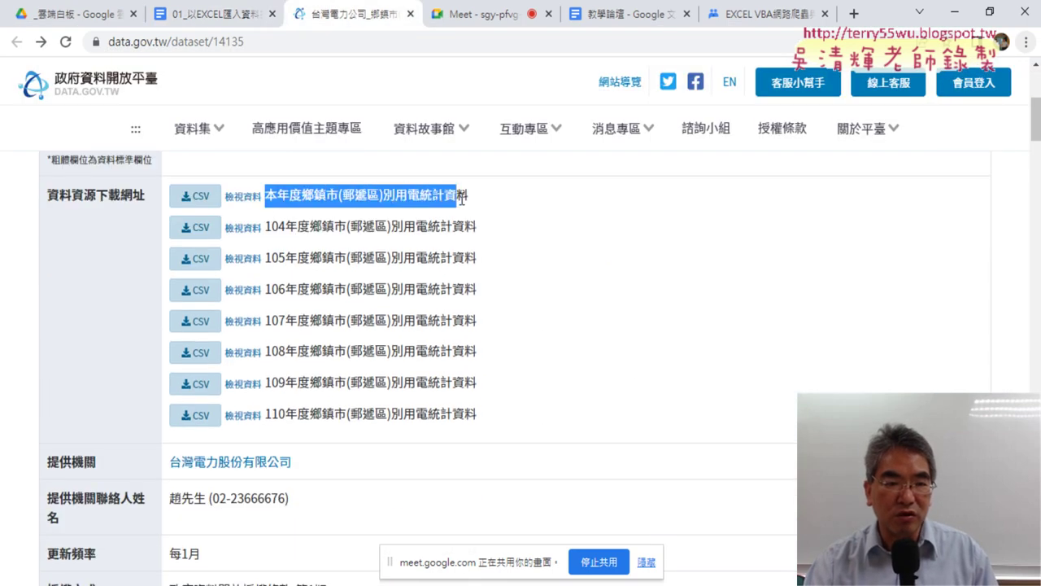
left_click(249, 202)
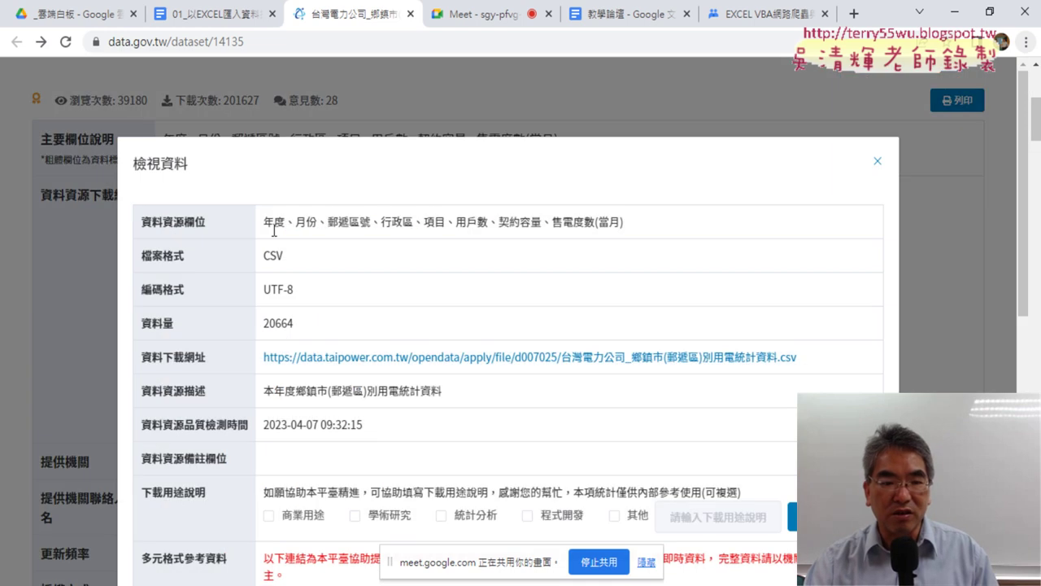
left_click_drag(814, 364, 269, 366)
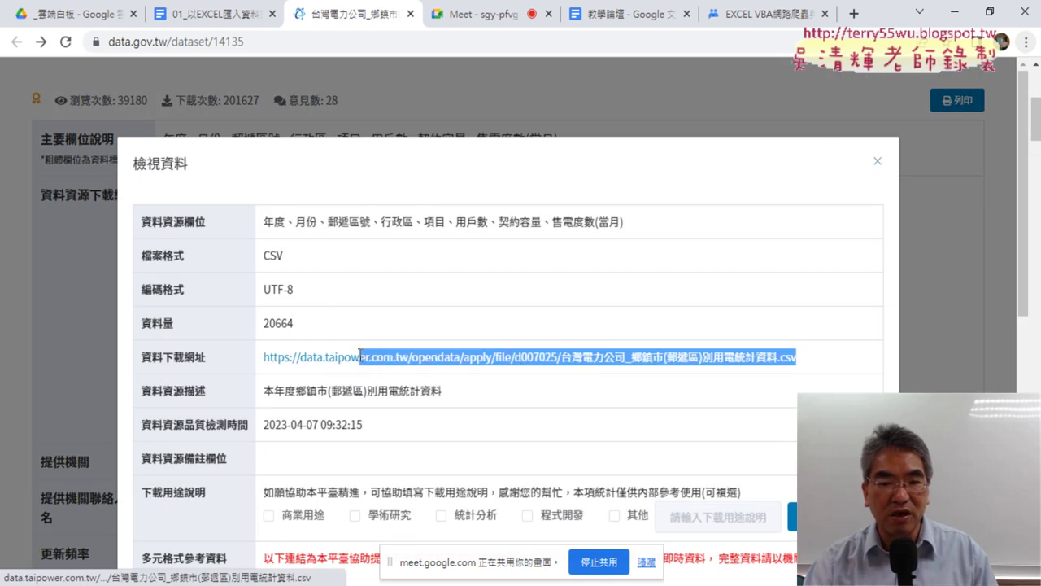
right_click(773, 363)
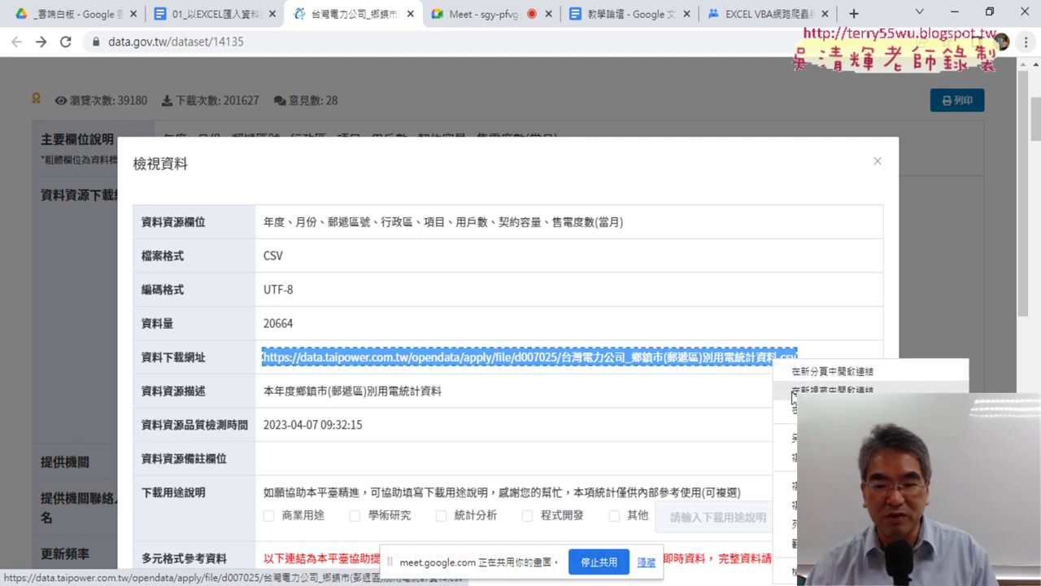
left_click(779, 485)
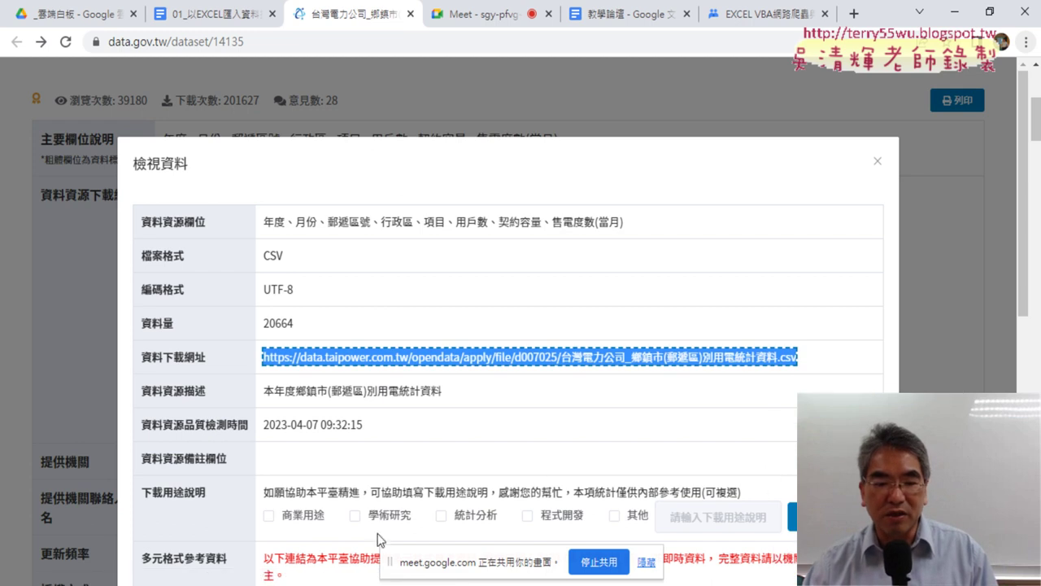
left_click(321, 528)
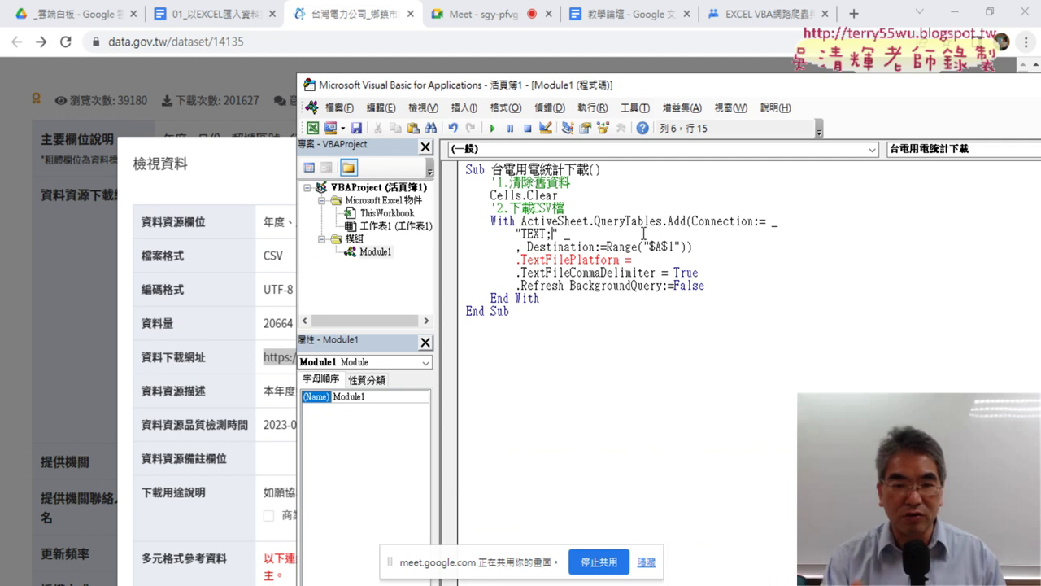
Paste the Taipower CSV URL after TEXT; and delete the stray spaces before it
key("ctrl+v")
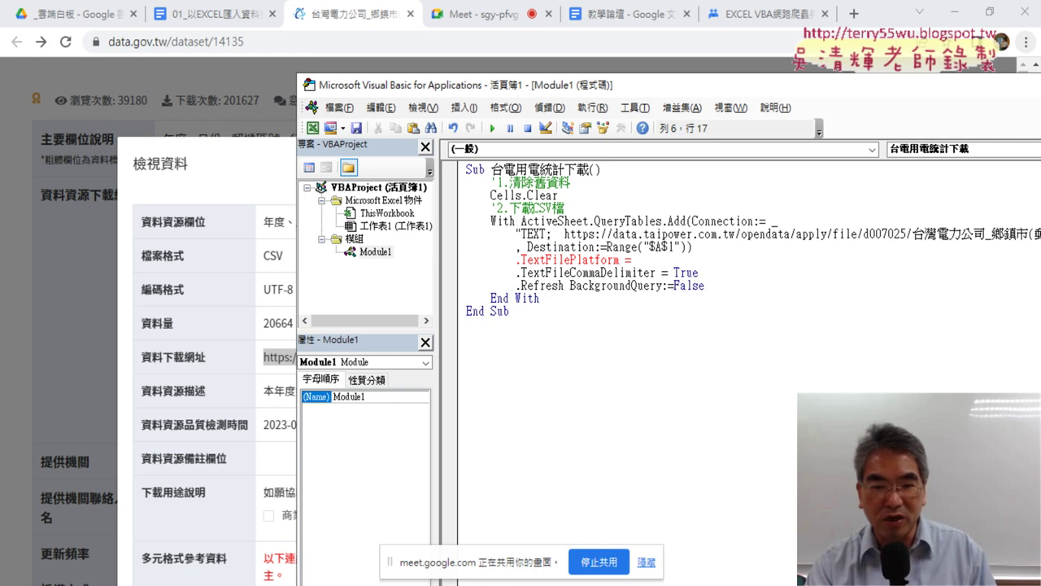
key("BackSpace")
key("BackSpace")
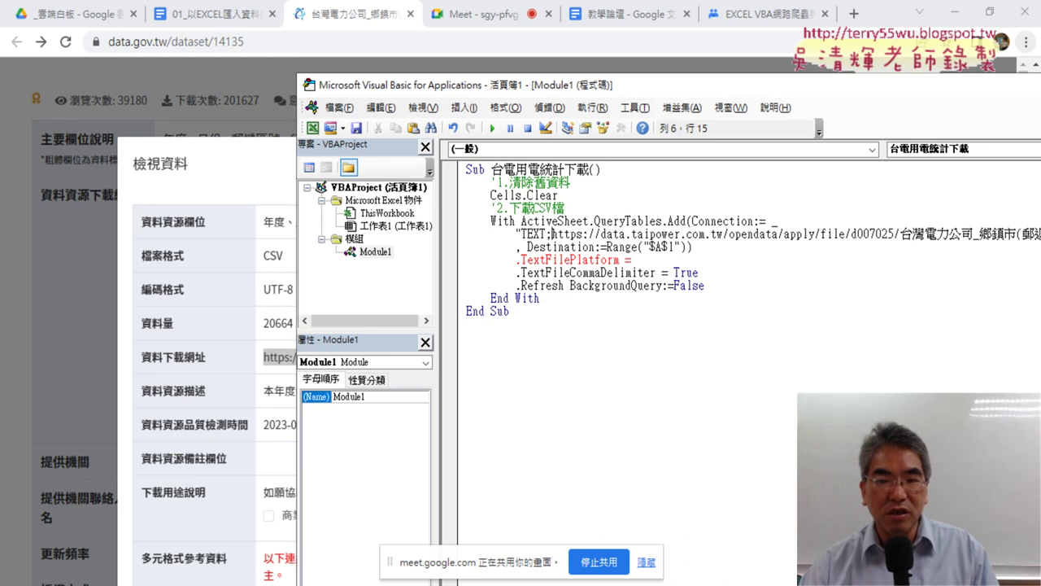
left_click_drag(517, 260, 603, 259)
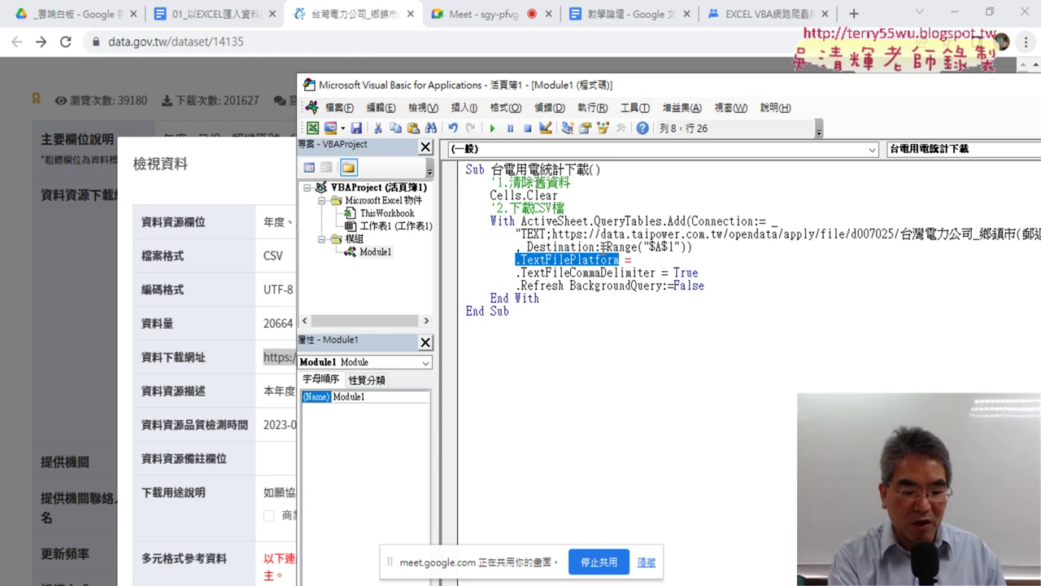
Annotate TextFilePlatform and the file's UTF-8 encoding on screen, then clear the marks
left_click_drag(520, 270, 606, 270)
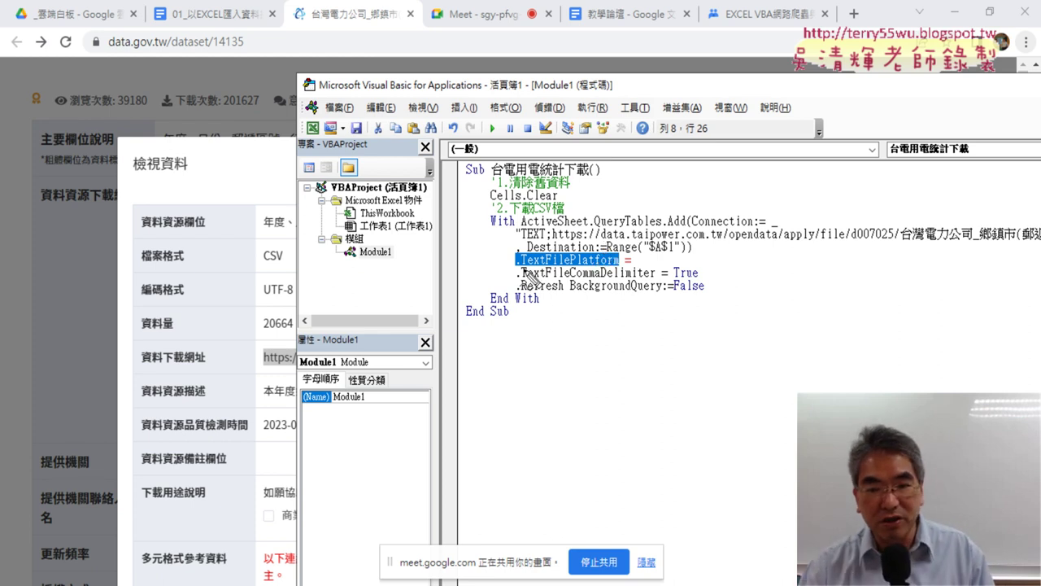
mouse_move(505, 257)
left_mouse_down()
mouse_move(207, 255)
mouse_move(175, 280)
mouse_move(205, 278)
left_mouse_up()
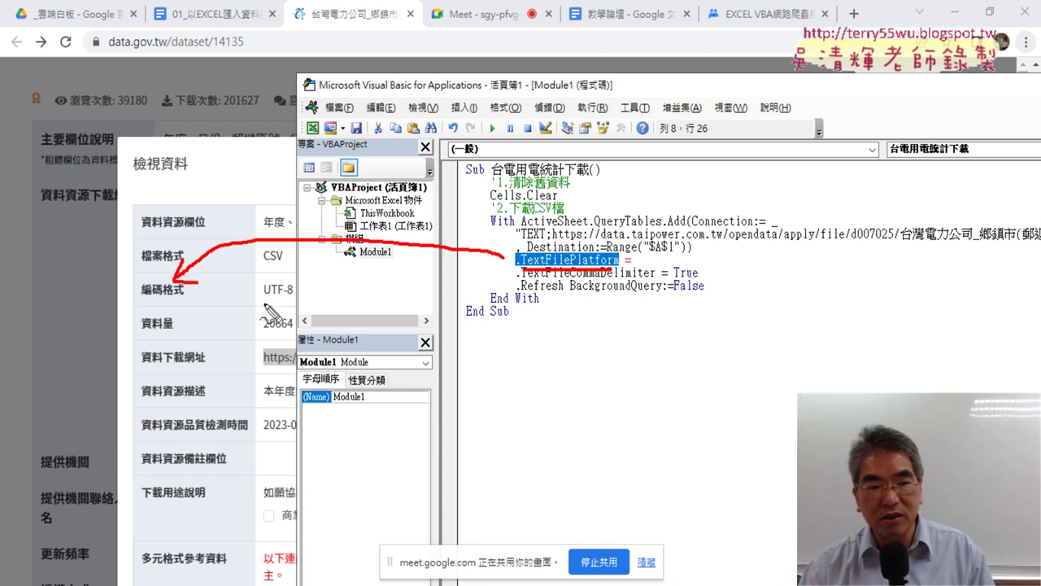
left_click_drag(260, 301, 290, 299)
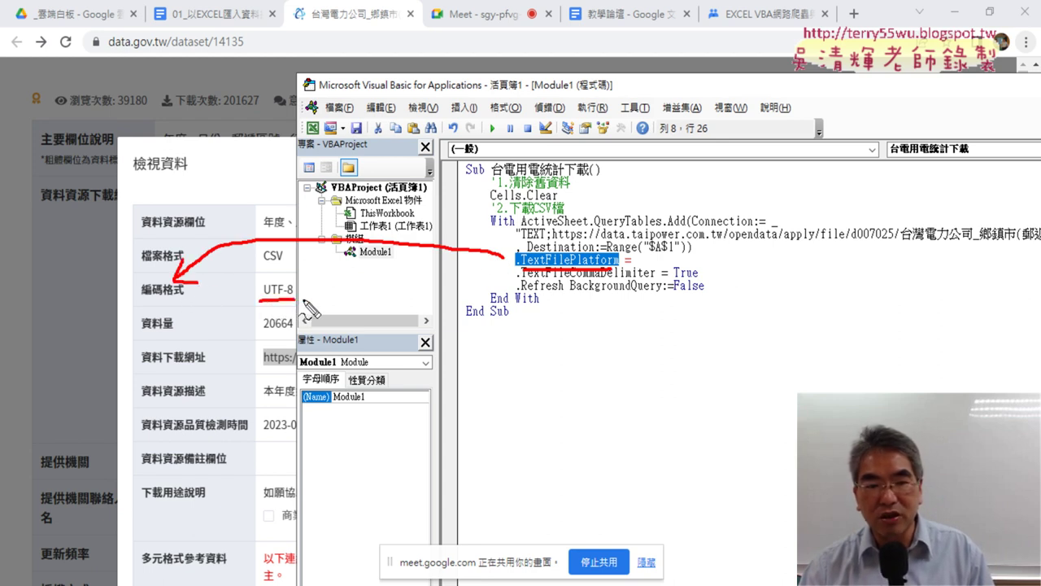
key("Escape")
Set .TextFilePlatform = 65001 and return to the Excel worksheet
left_click(668, 264)
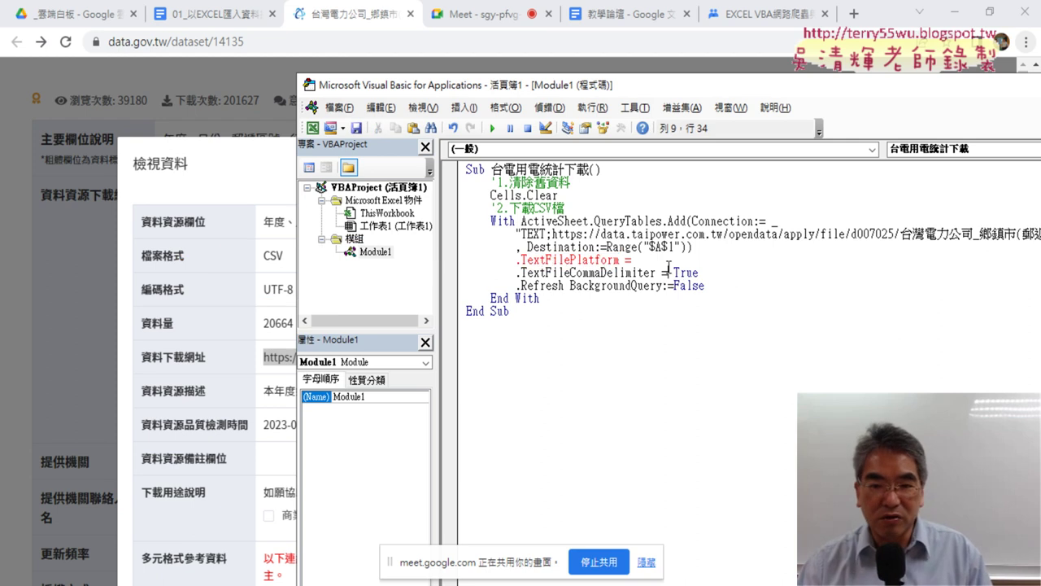
type("65")
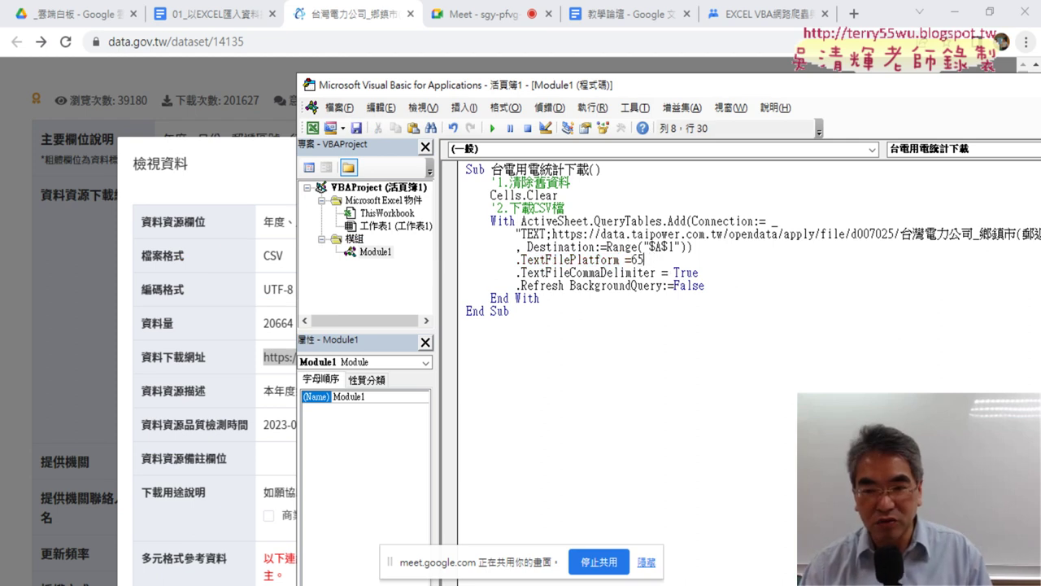
type("001")
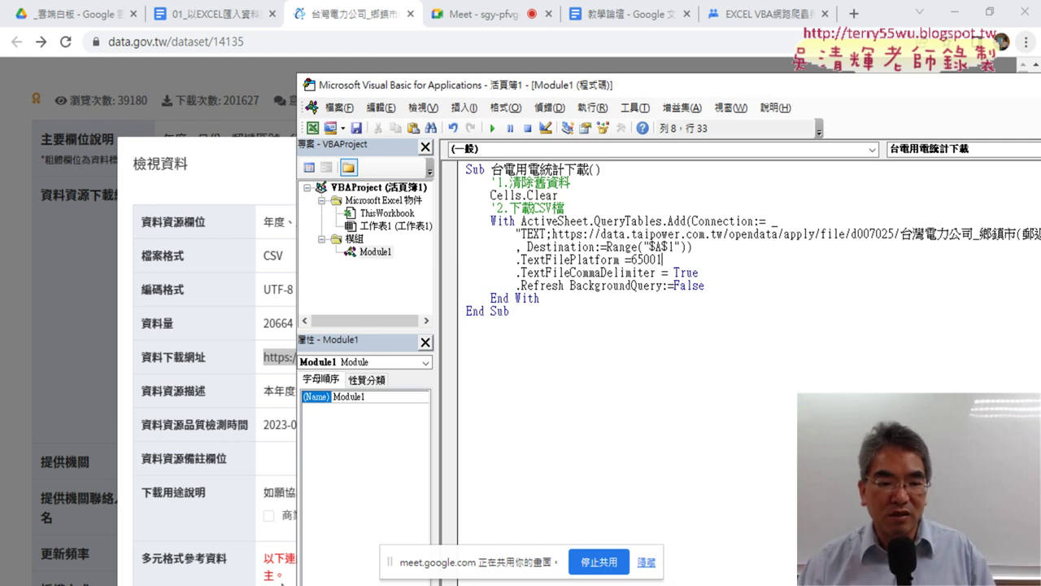
left_click(135, 513)
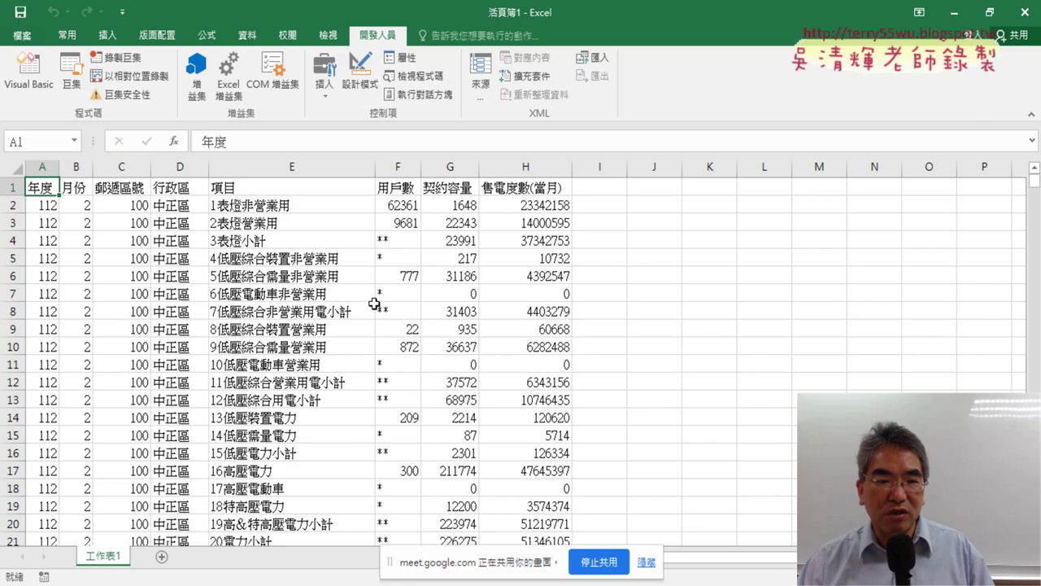
On the Data tab, add sheet 工作表2 and start a 從文字檔 import of the Taipower CSV
left_click(248, 36)
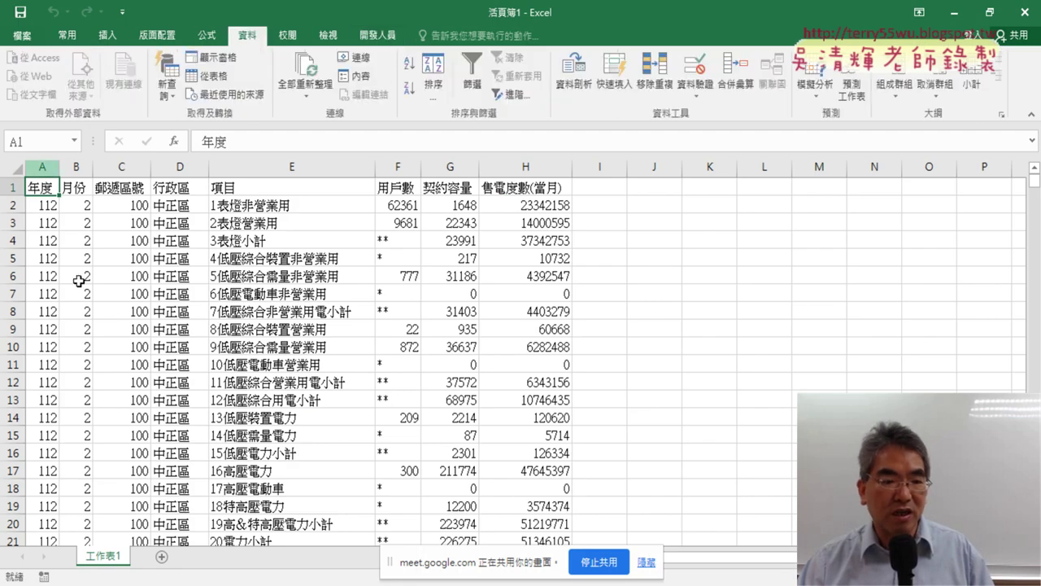
left_click(161, 556)
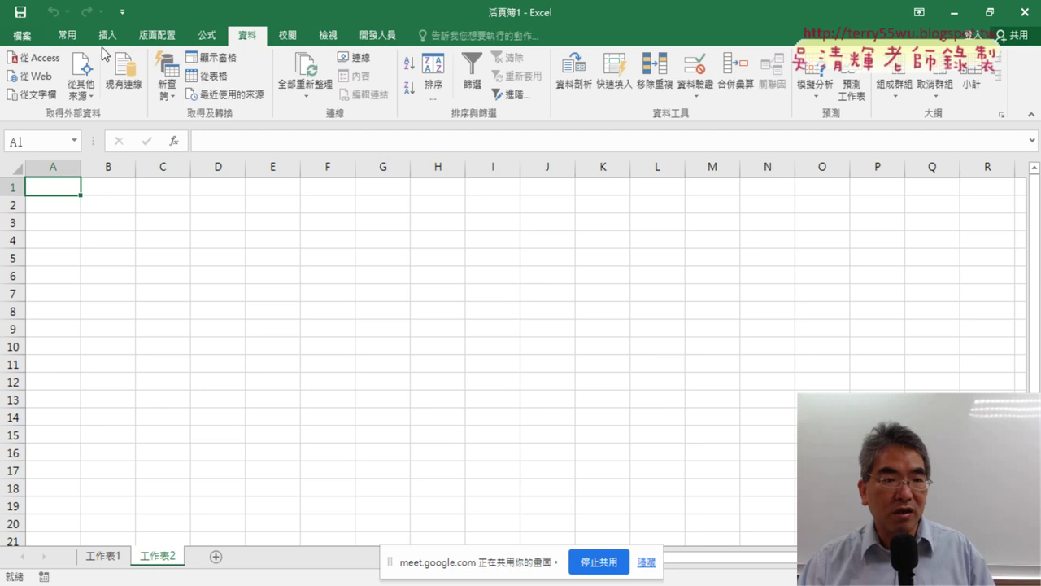
left_click(35, 96)
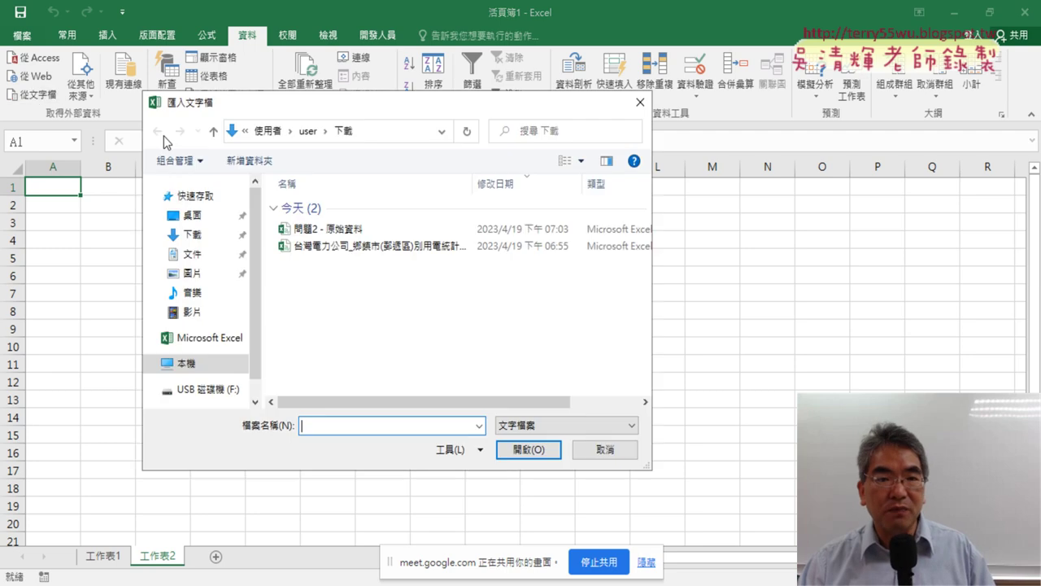
left_click(362, 249)
Open the CSV in the Text Import Wizard and browse the 檔案原始格式 encoding list
double_click(362, 247)
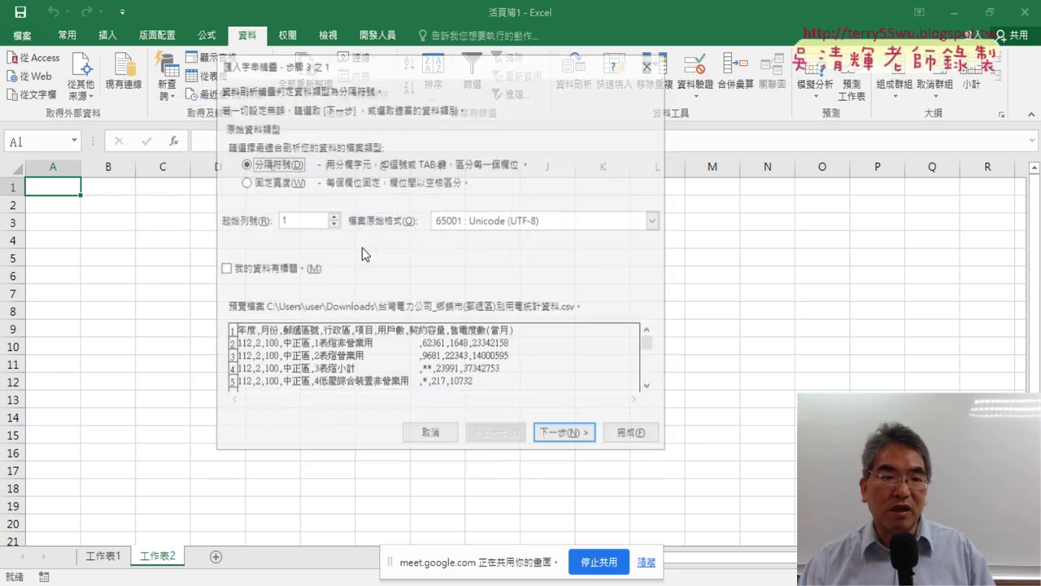
left_click(501, 221)
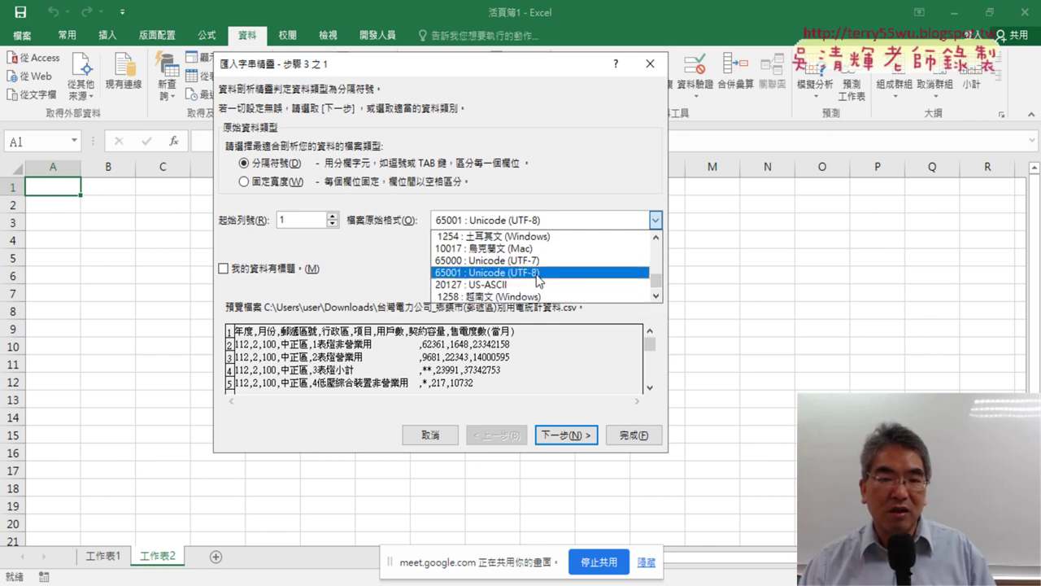
left_click_drag(656, 281, 657, 251)
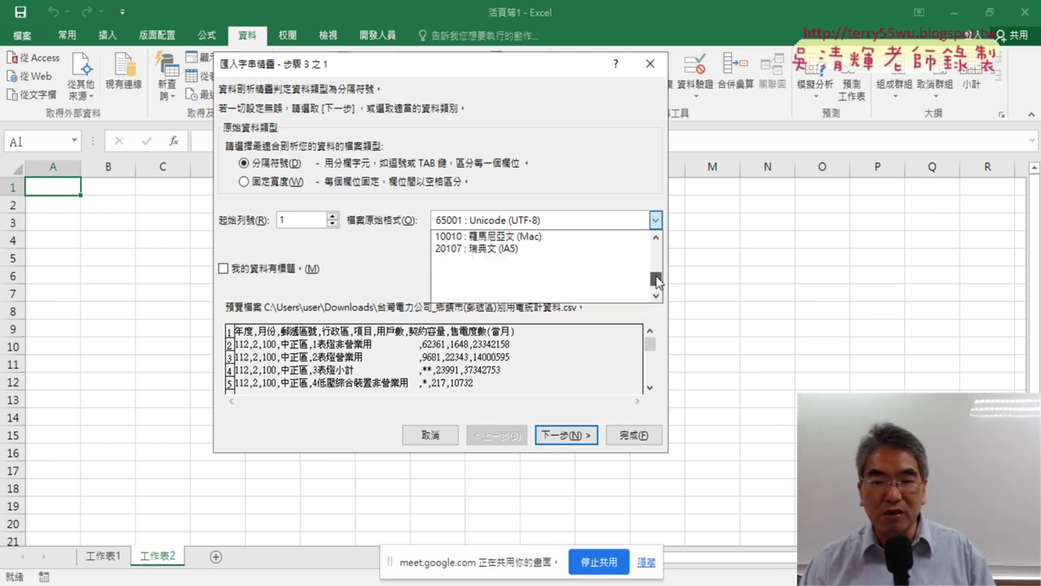
left_click(656, 296)
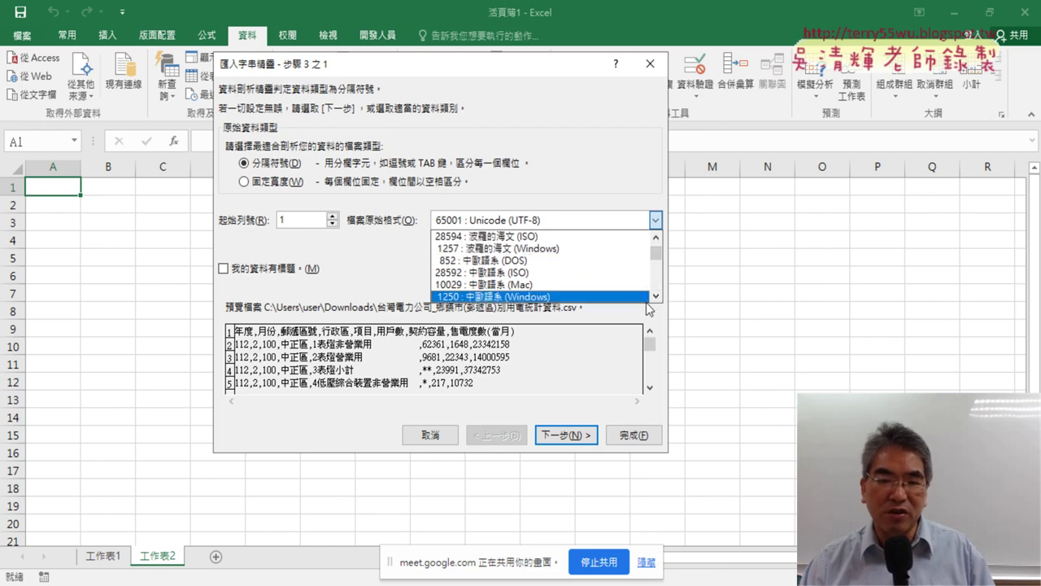
left_click(657, 238)
left_click(657, 238)
left_click(657, 296)
left_click(657, 296)
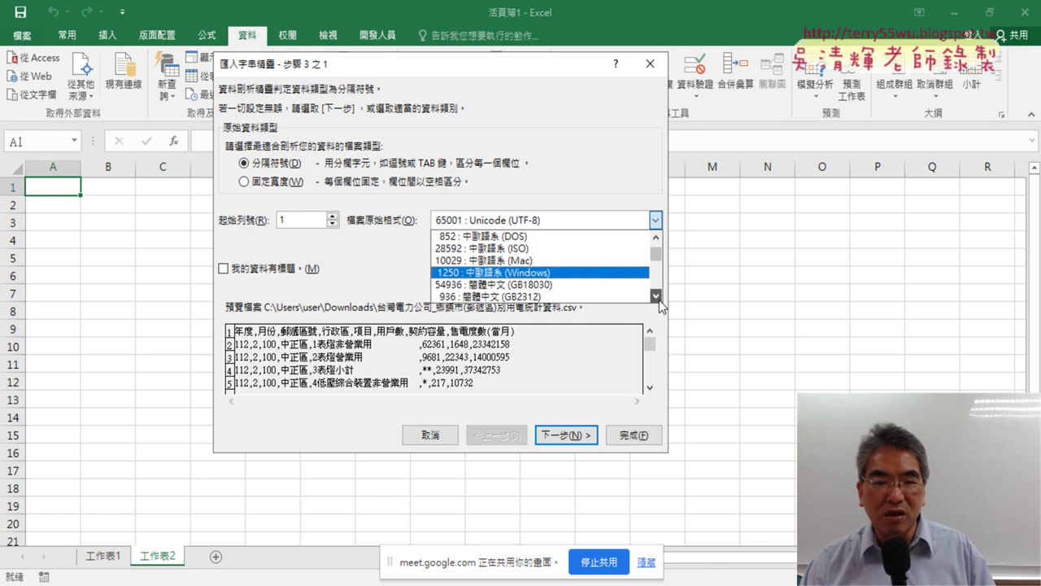
left_click(657, 296)
left_click(657, 296)
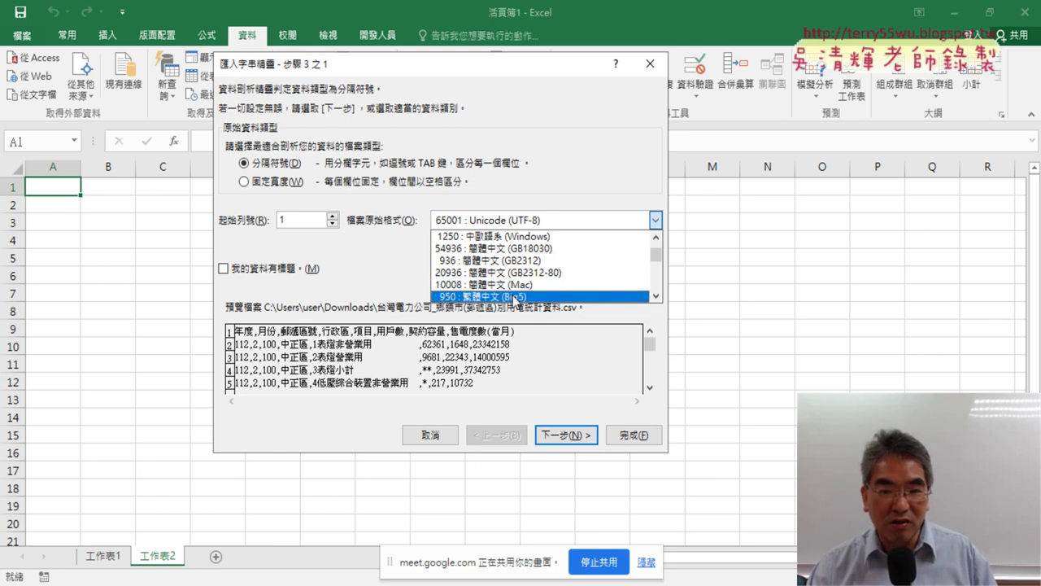
left_click(656, 296)
left_click(656, 296)
left_click(657, 296)
left_click(656, 297)
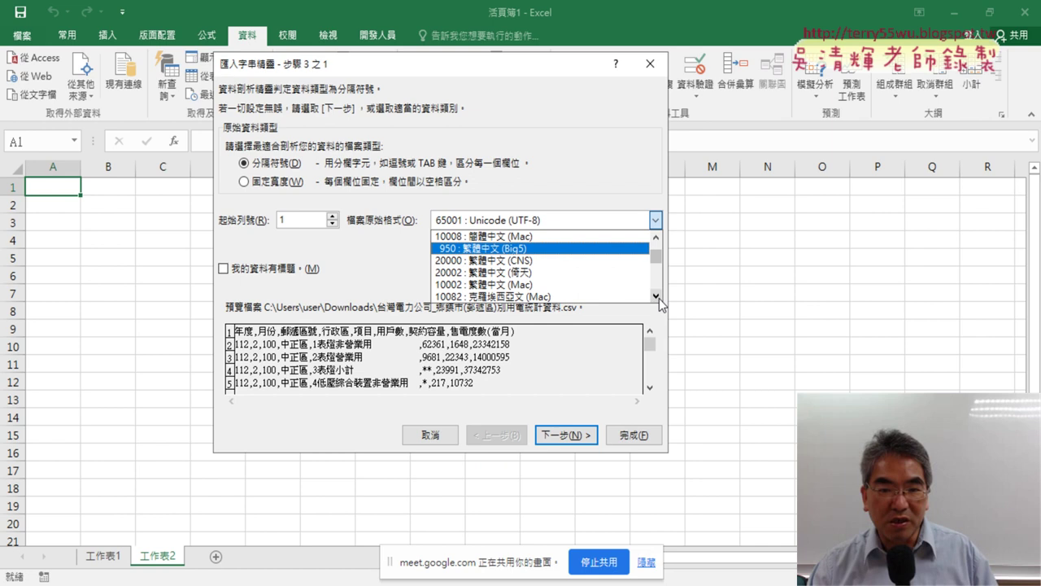
left_click(656, 296)
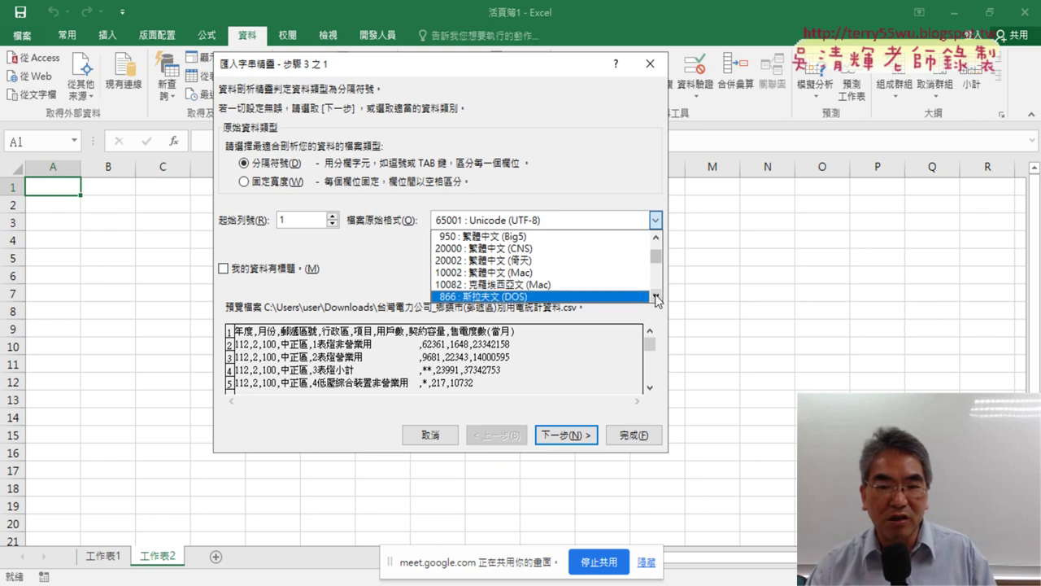
Scroll the encodings down to 950 : 繁體中文 (Big5), then cancel the import
scroll(656, 297, "down", 5)
scroll(655, 298, "down", 1)
scroll(656, 297, "down", 1)
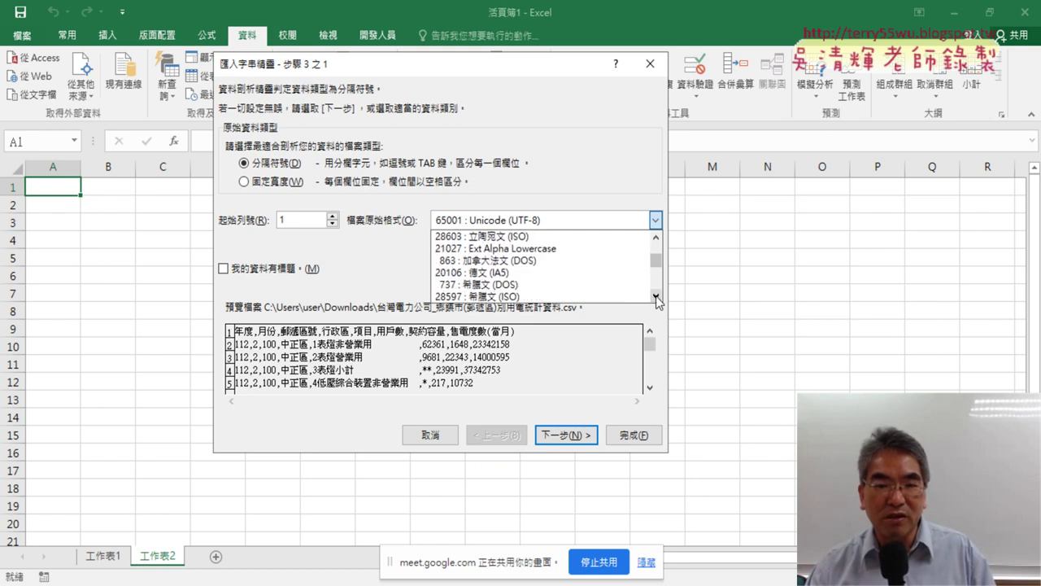
scroll(656, 298, "down", 1)
left_click_drag(661, 267, 661, 253)
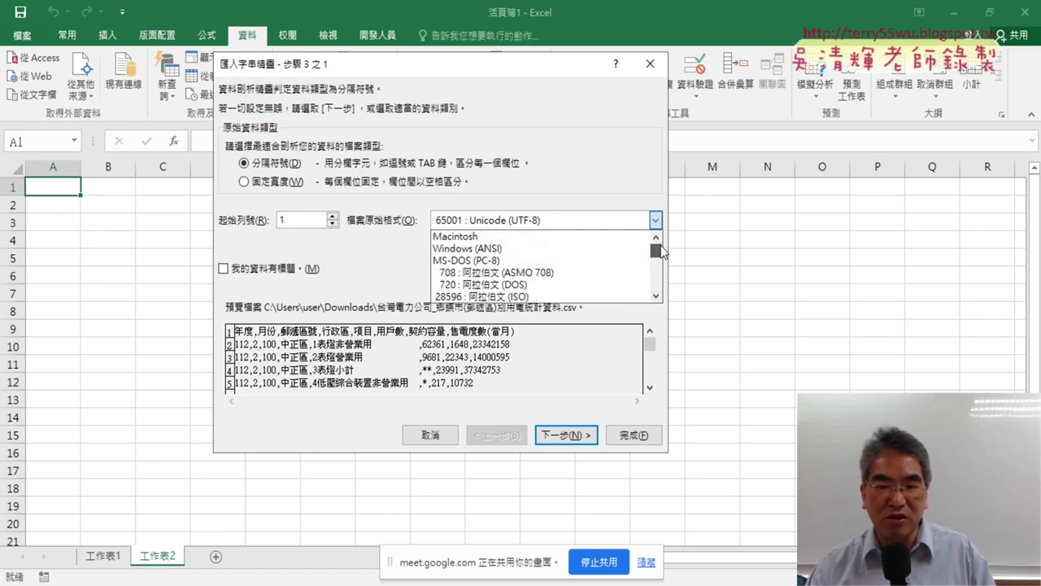
left_click(658, 297)
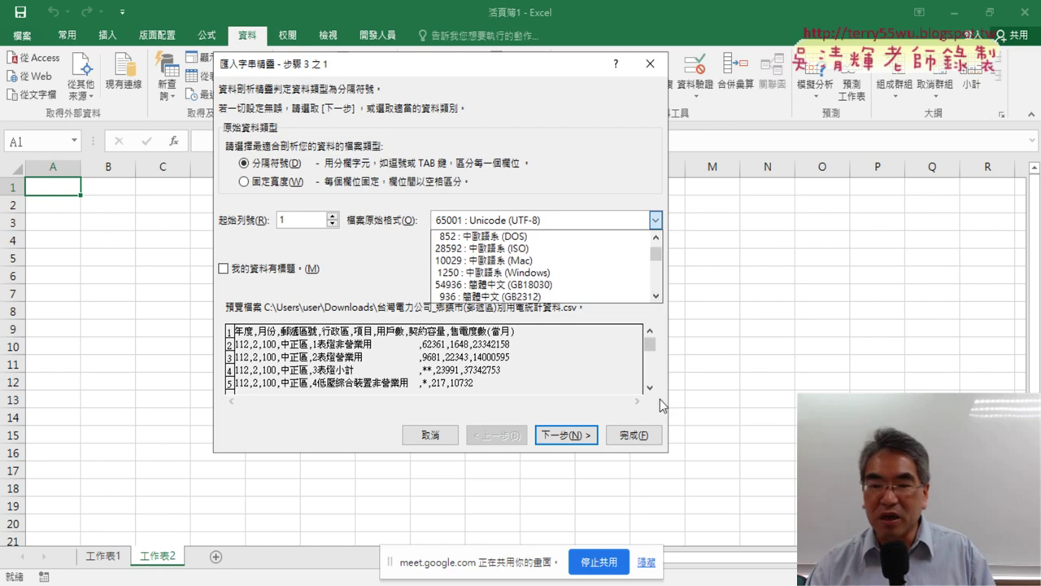
left_click(452, 436)
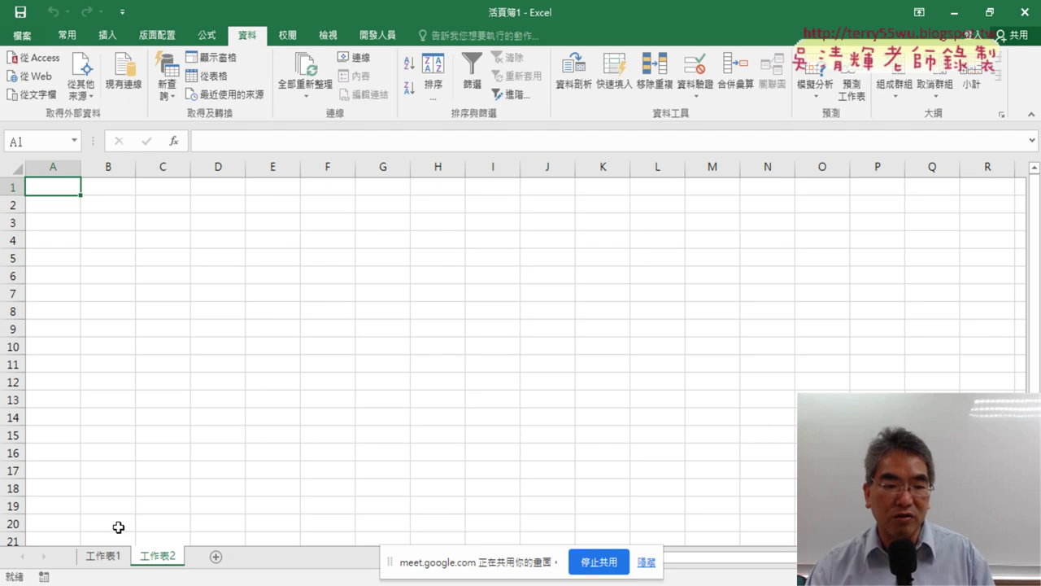
From 工作表1 reopen the VBA editor, replace 65001 with 950 for TextFilePlatform, and run the macro
left_click(103, 556)
left_click(378, 35)
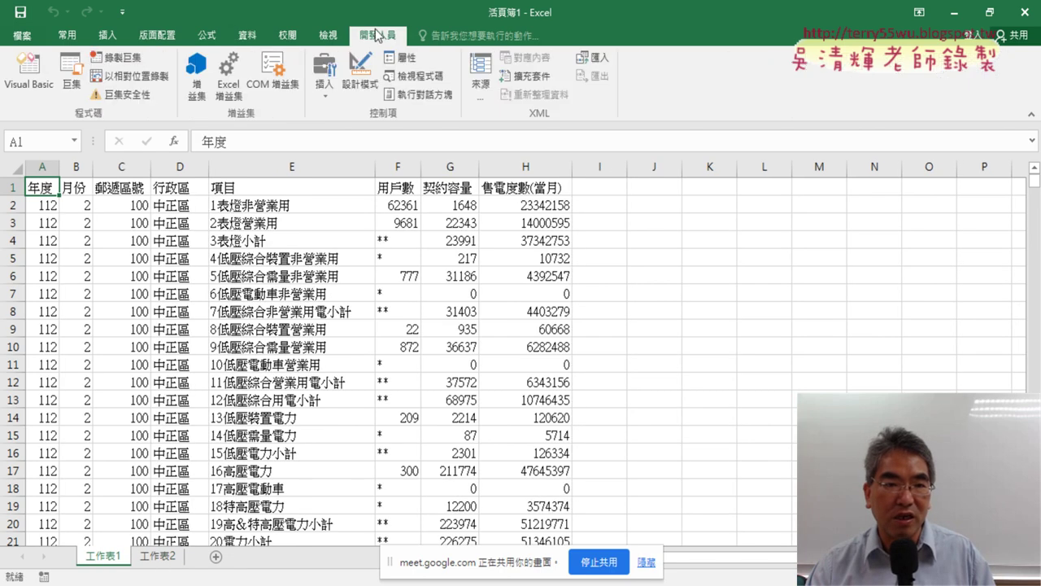
left_click(28, 73)
left_click_drag(660, 260, 632, 260)
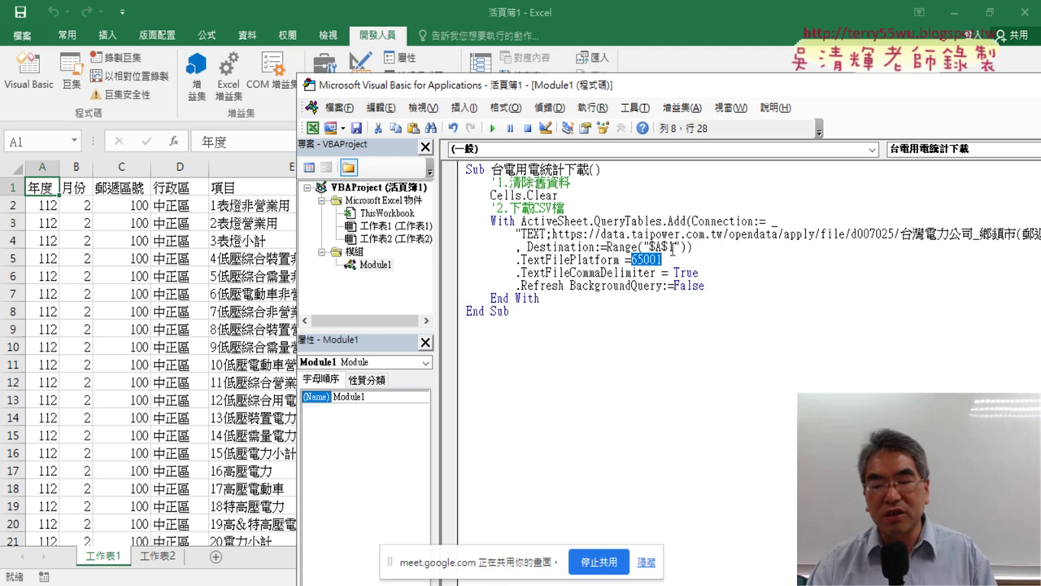
type("950")
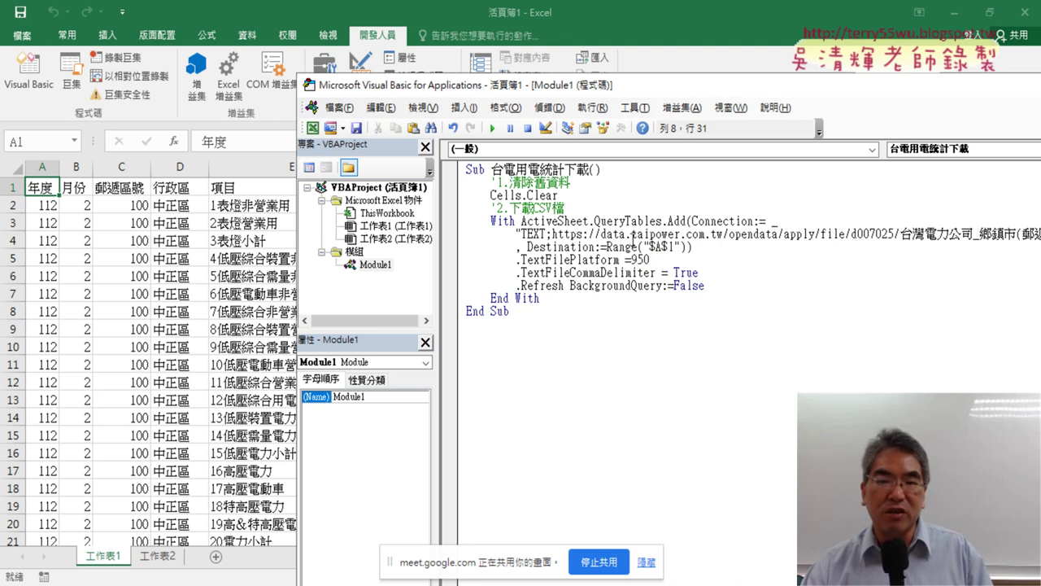
left_click(618, 272)
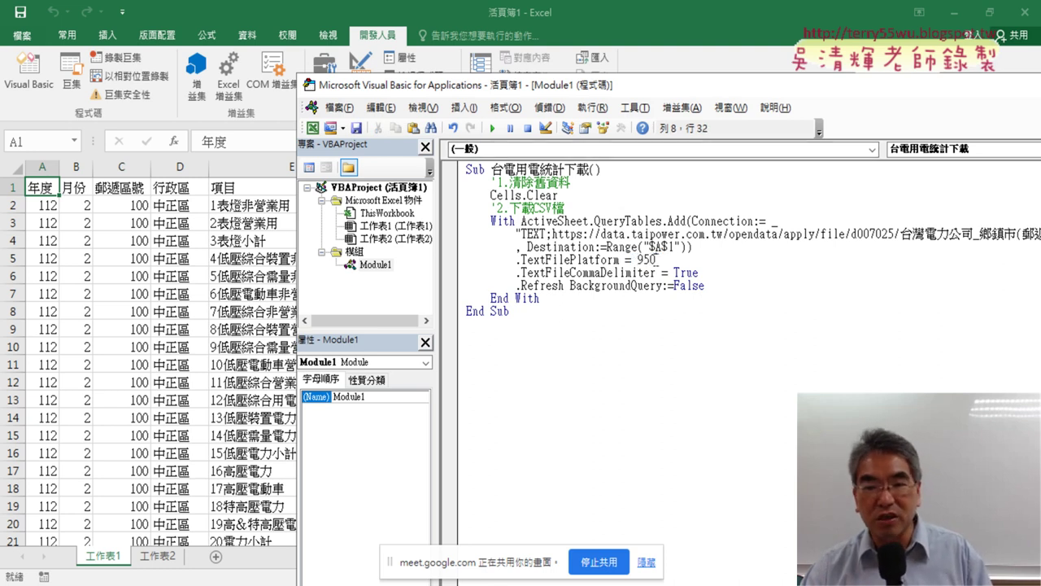
double_click(647, 260)
left_click(676, 261)
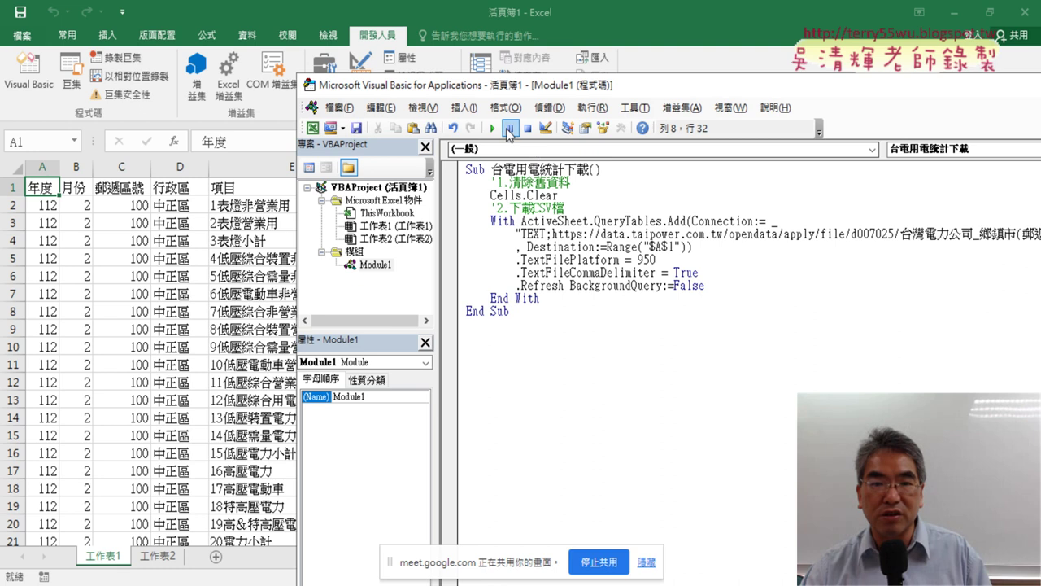
left_click(492, 128)
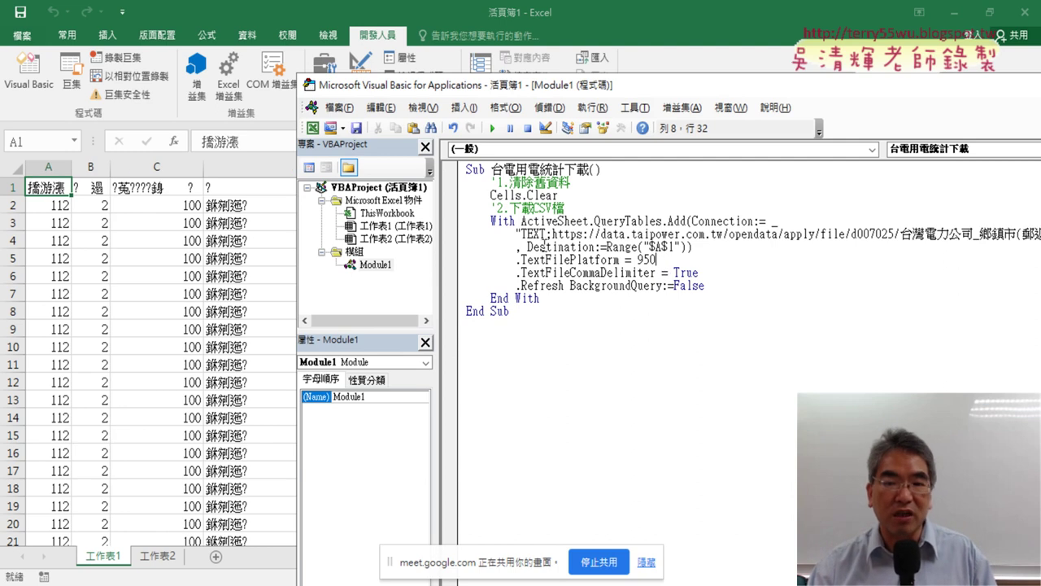
Change .TextFilePlatform from 950 to 65001 and rerun the CSV import macro
left_click_drag(661, 260, 637, 260)
type("6")
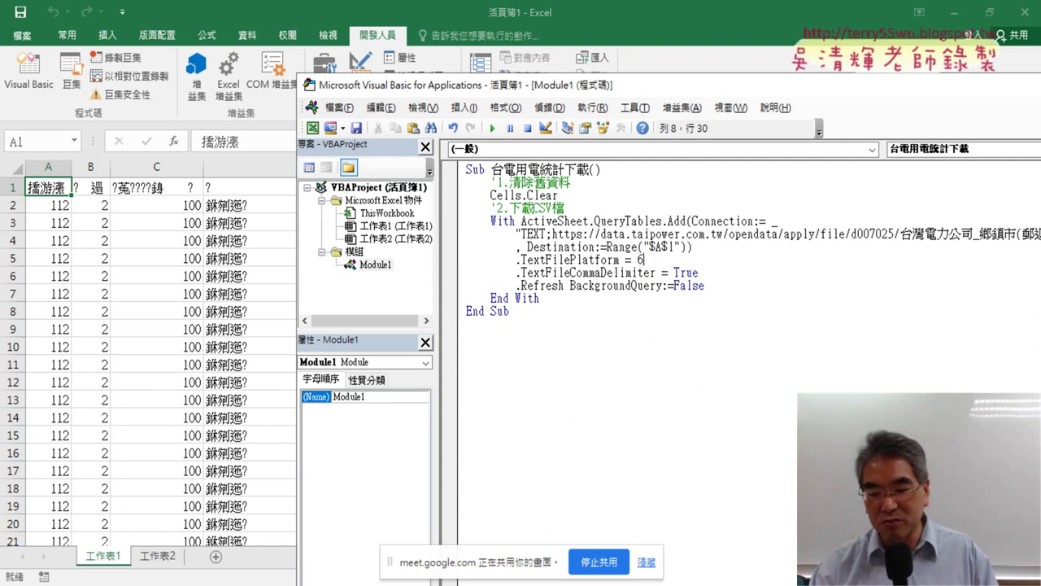
type("5001")
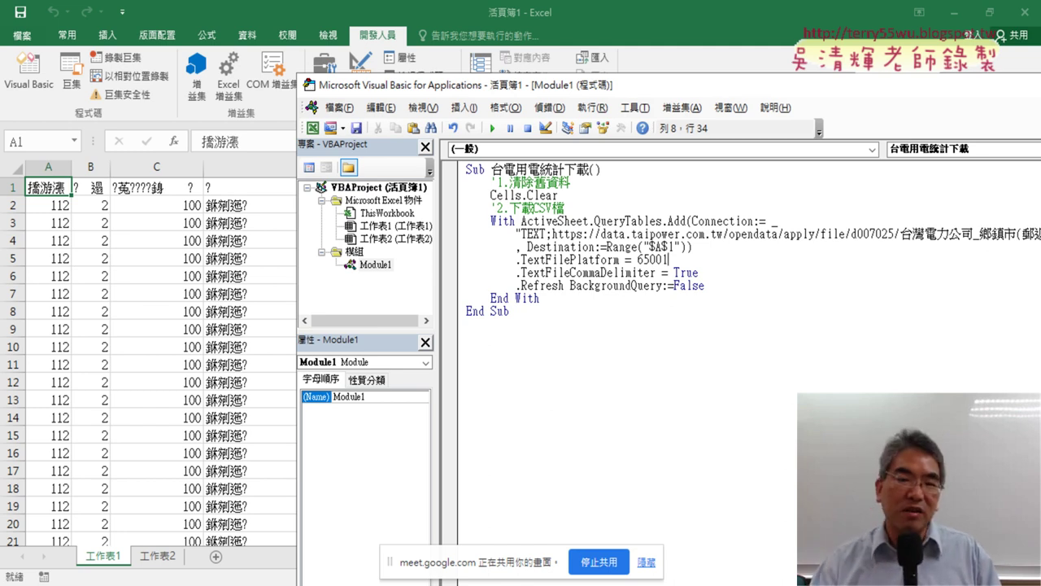
left_click(492, 128)
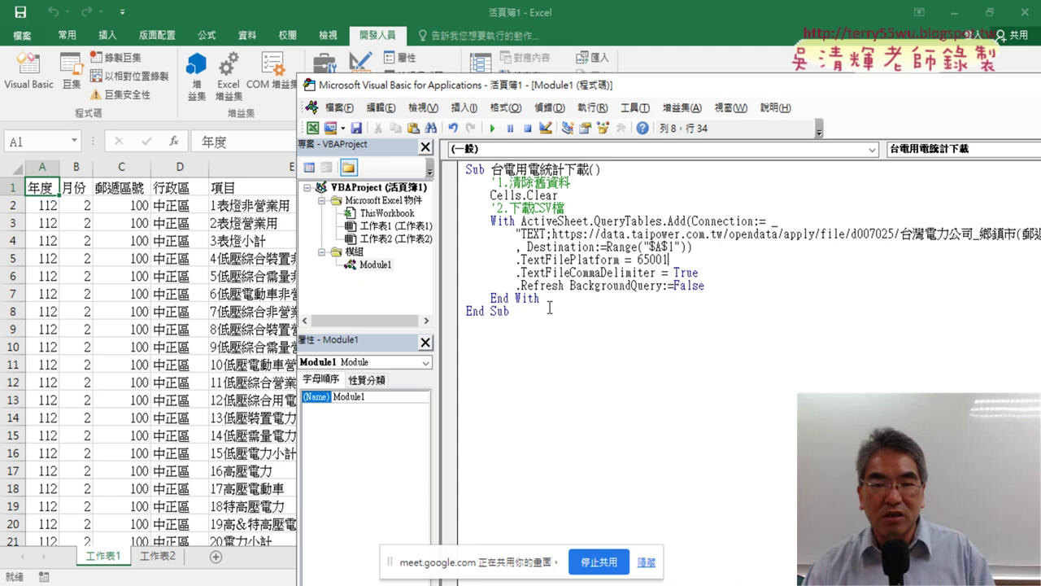
Select the macro code, highlight the QueryTables keyword, and bring worksheet 工作表1 back to the front
left_click_drag(510, 312, 461, 173)
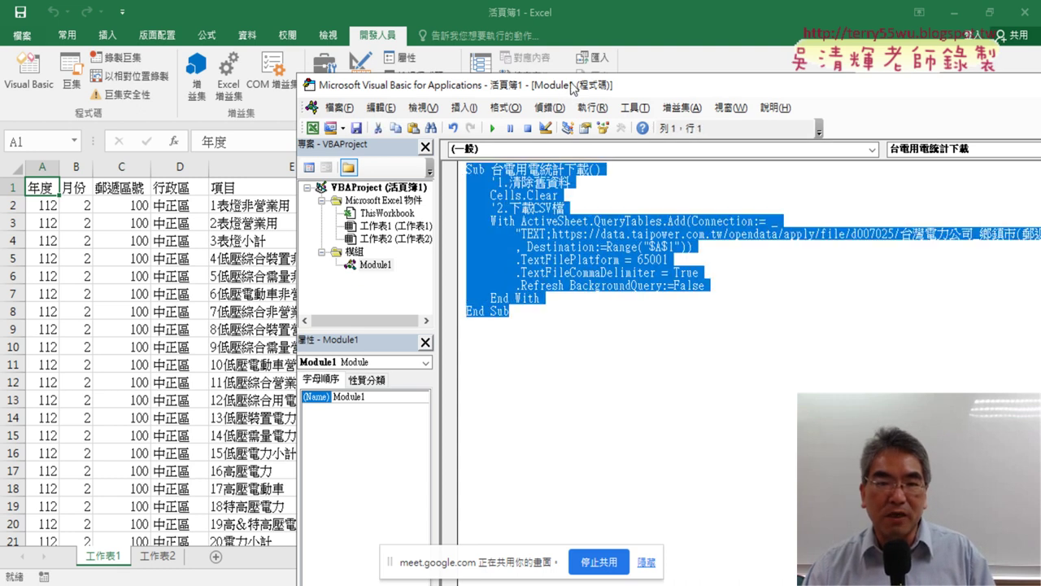
mouse_move(573, 88)
left_mouse_down()
mouse_move(734, 86)
mouse_move(701, 44)
left_mouse_up()
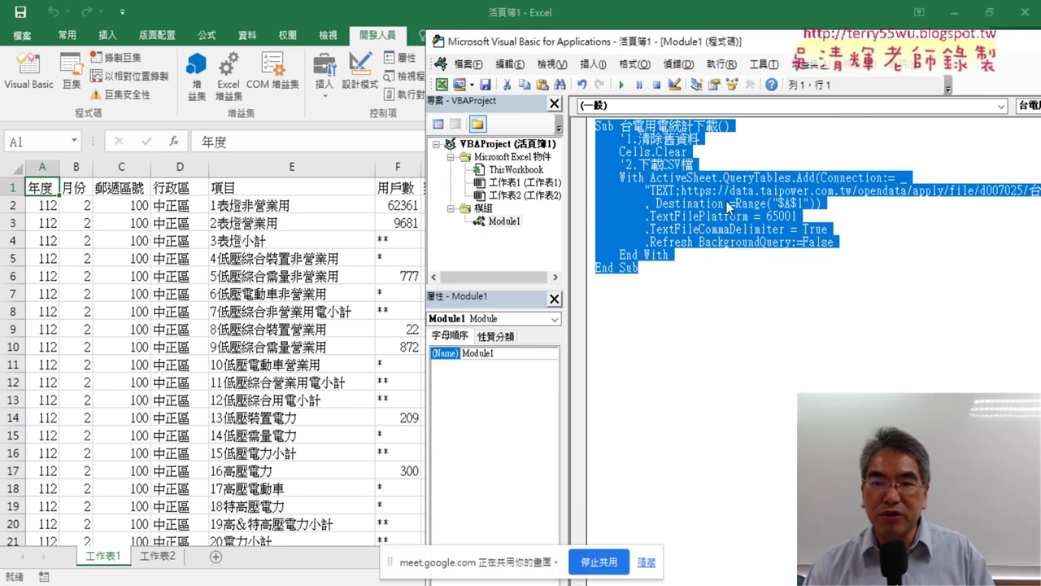
left_click(736, 177)
left_click_drag(724, 177, 793, 177)
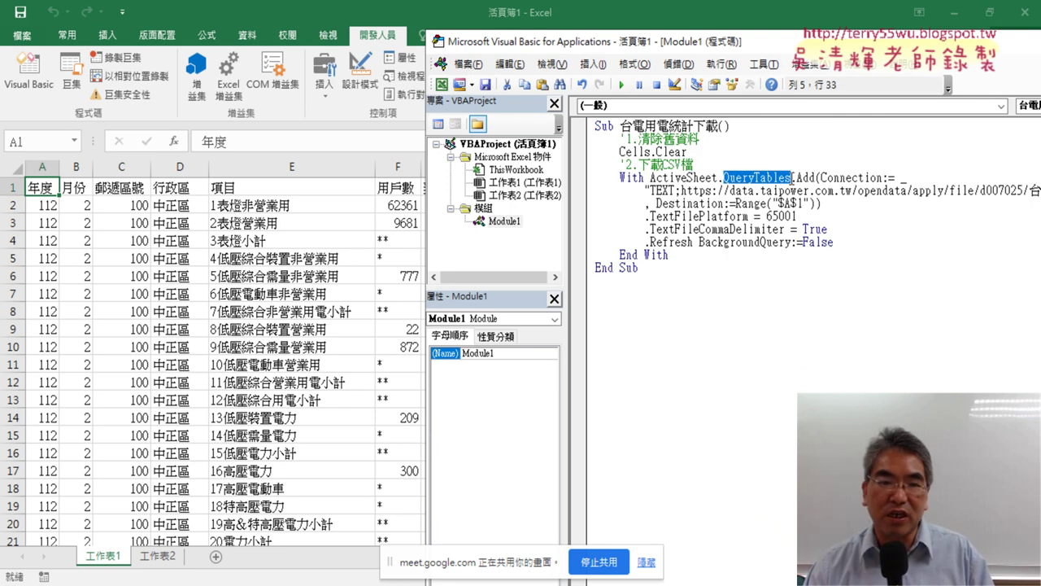
left_click(51, 189)
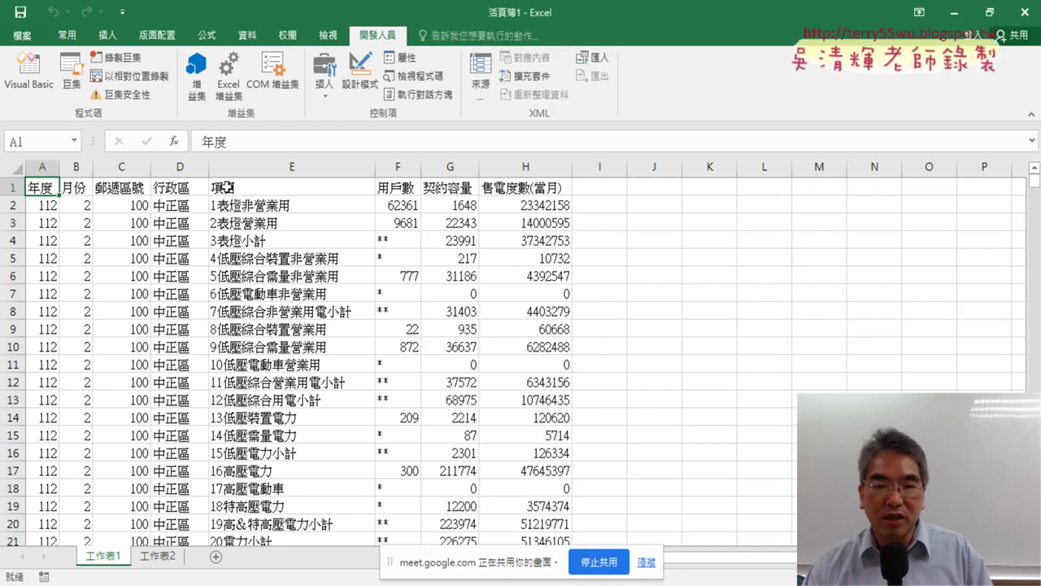
key("ctrl+Down")
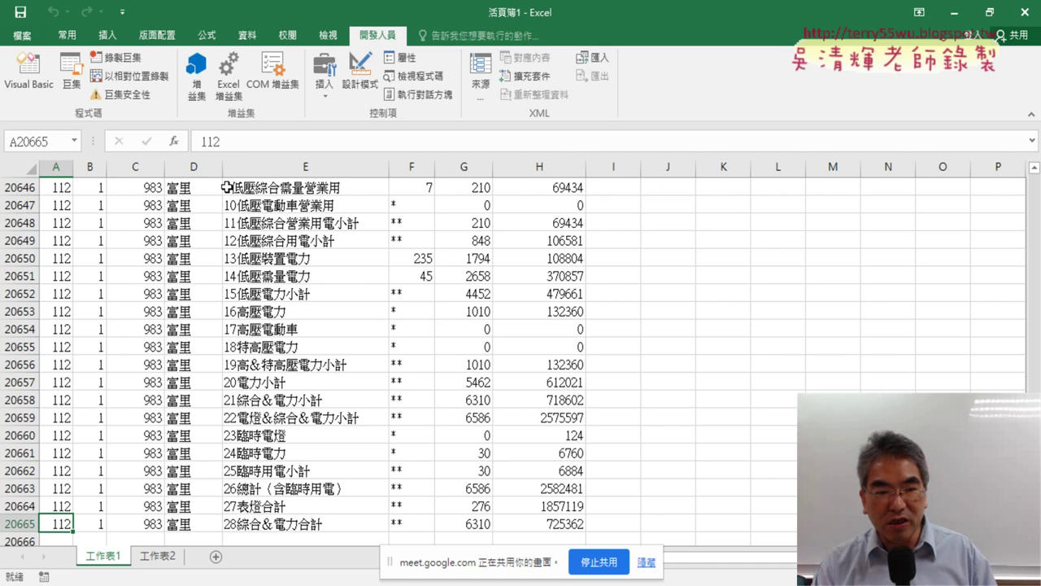
key("ctrl+Home")
key("Right")
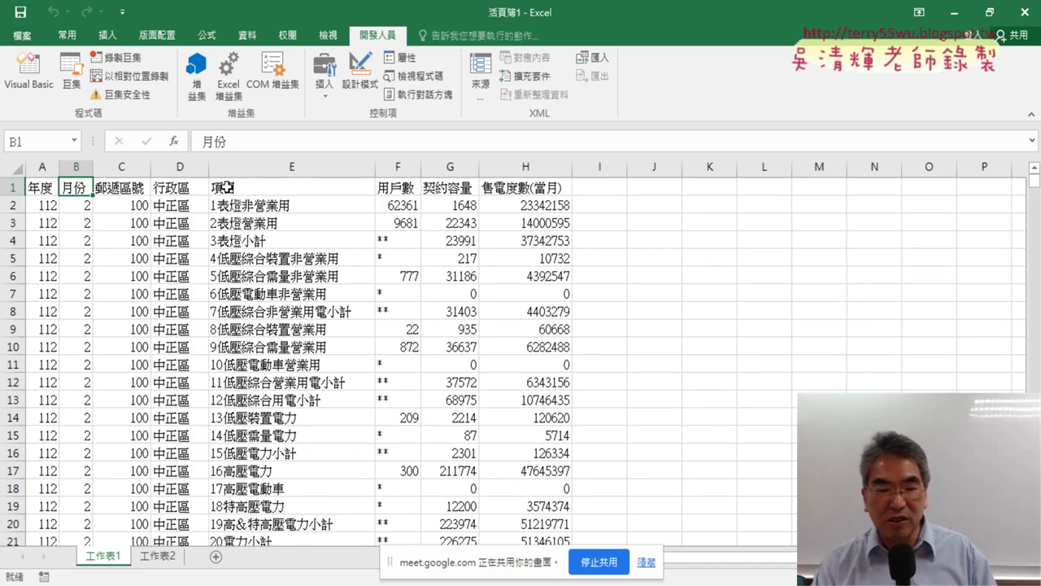
key("ctrl+Down")
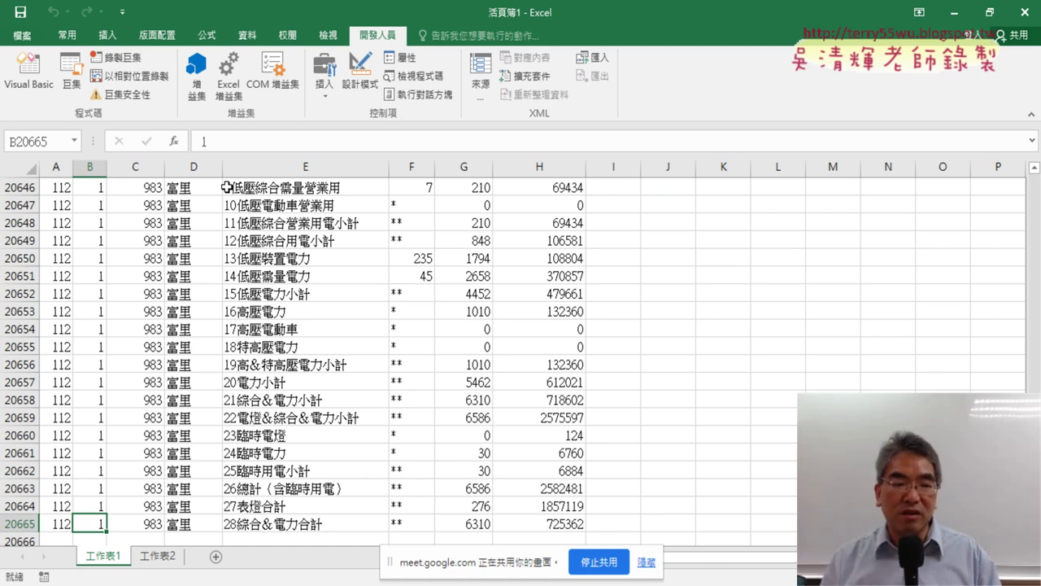
key("Right")
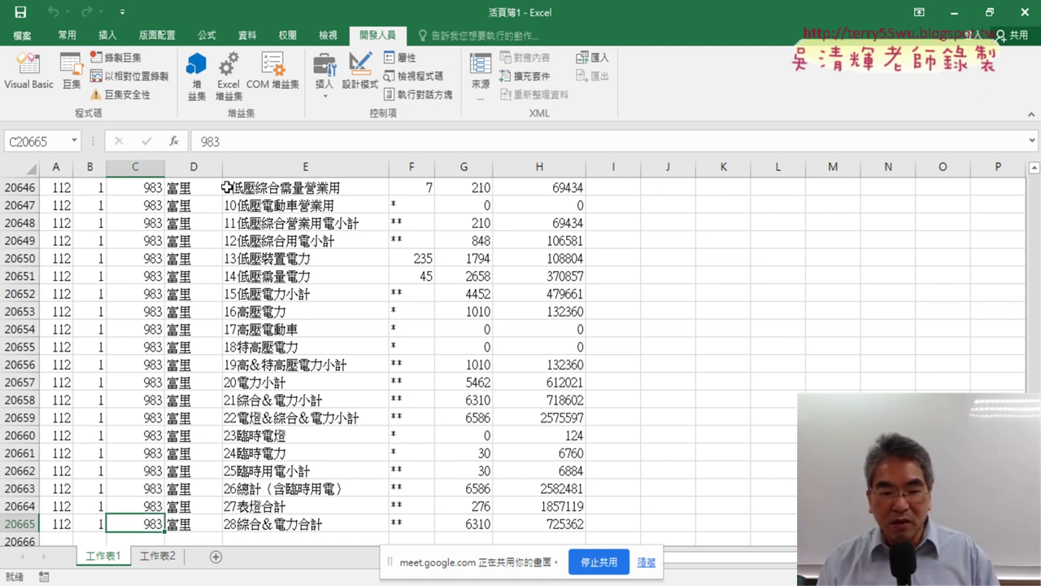
key("ctrl+Up")
key("Right")
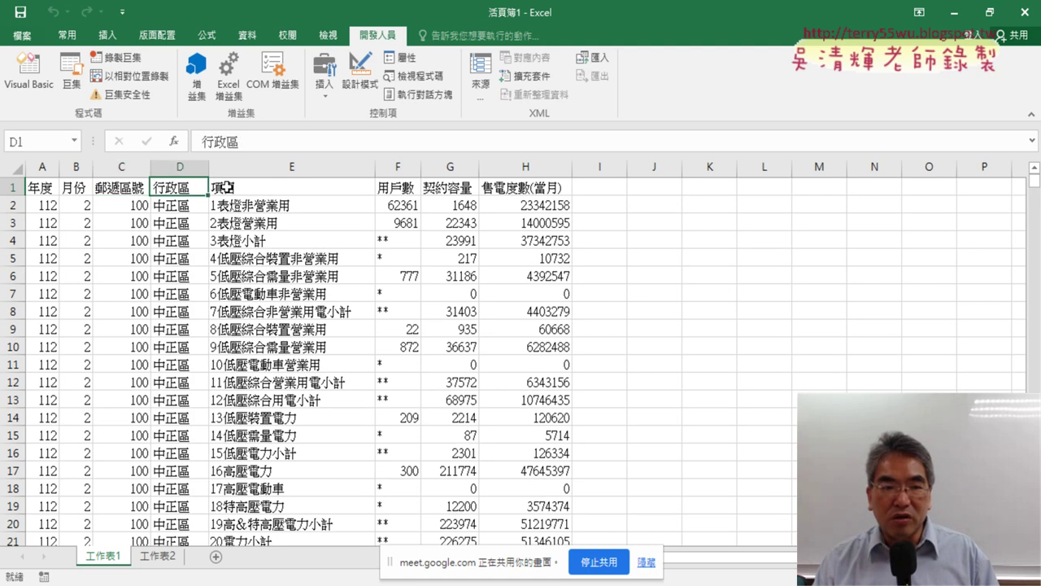
left_click(179, 167)
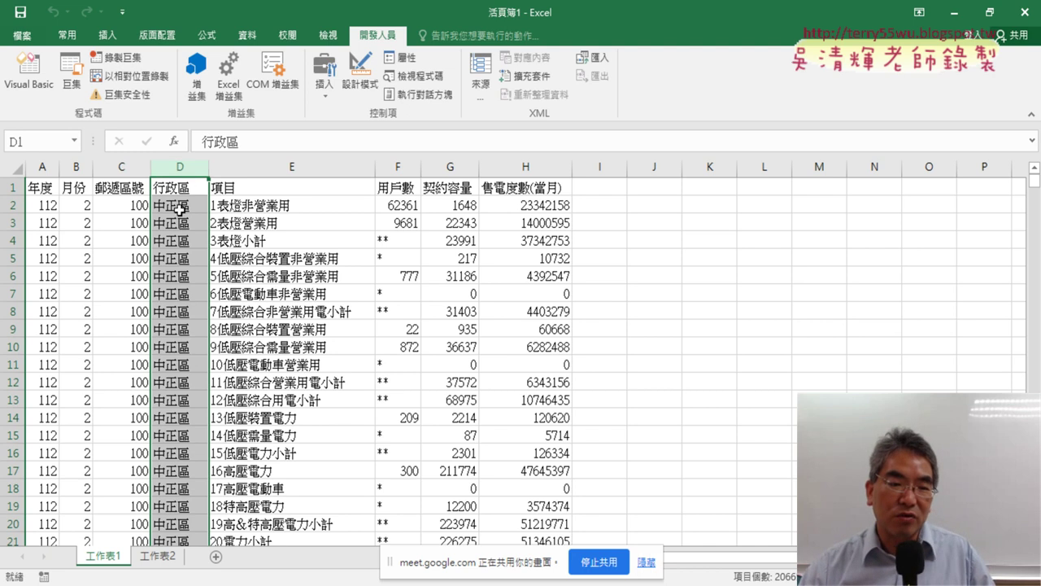
Copy the 行政區 column D and paste it into column J starting at J1
right_click(179, 213)
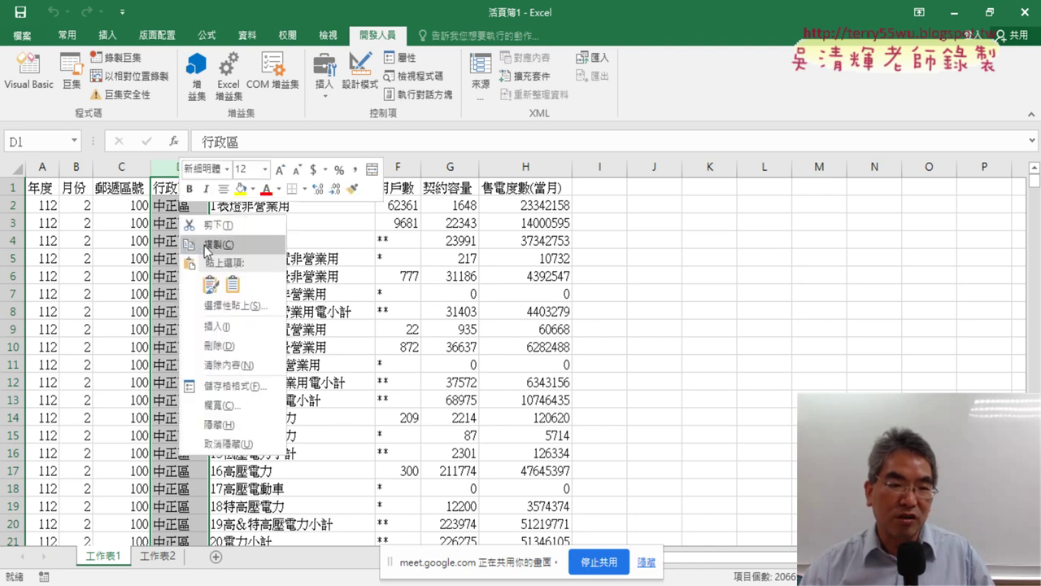
left_click(204, 243)
right_click(179, 226)
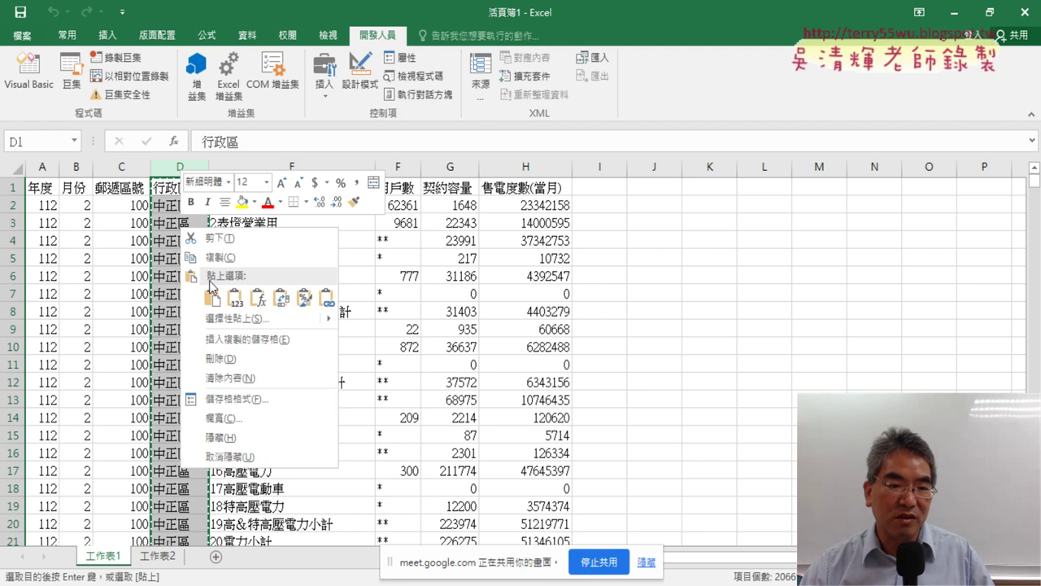
left_click(203, 257)
left_click(663, 187)
right_click(663, 188)
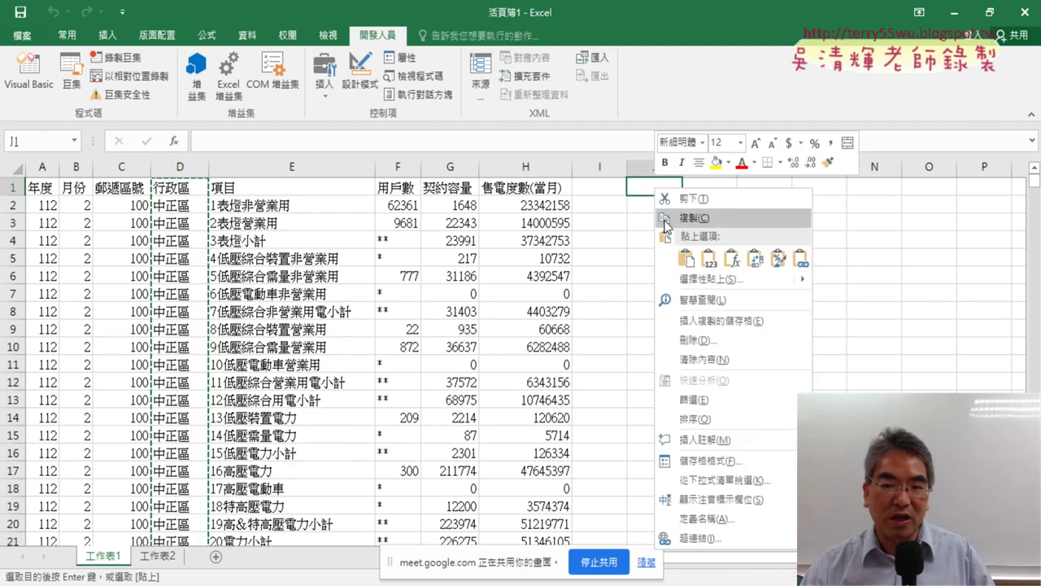
left_click(667, 244)
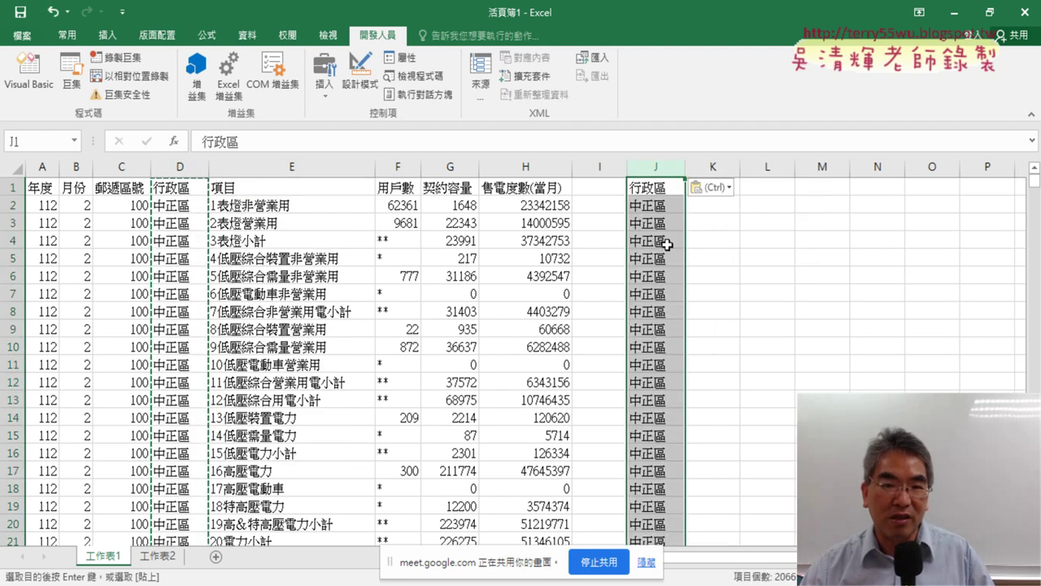
Remove duplicates from column J with headers ticked, leaving 360 unique districts
left_click(248, 35)
left_click(655, 75)
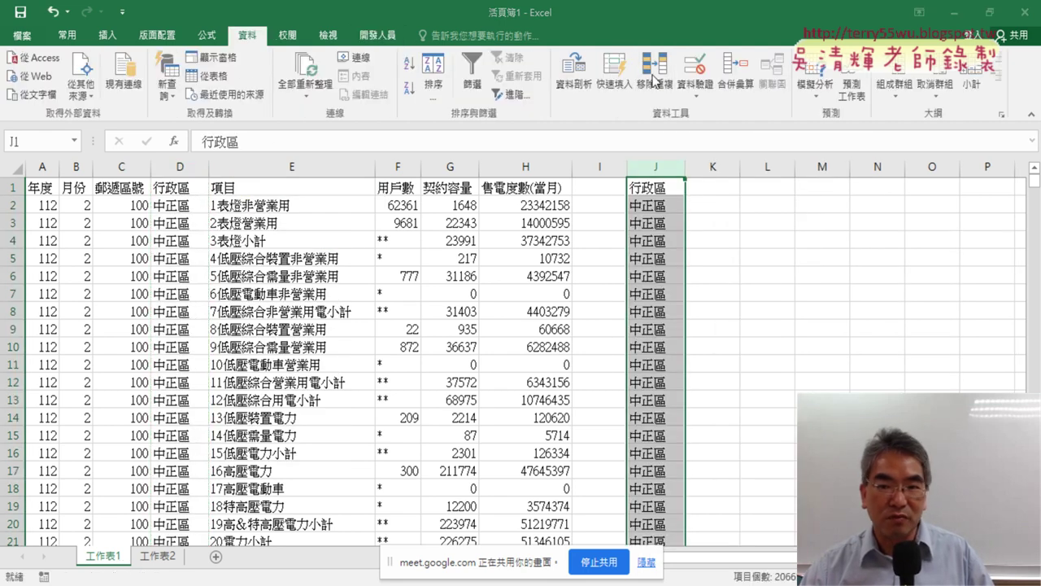
left_click(557, 207)
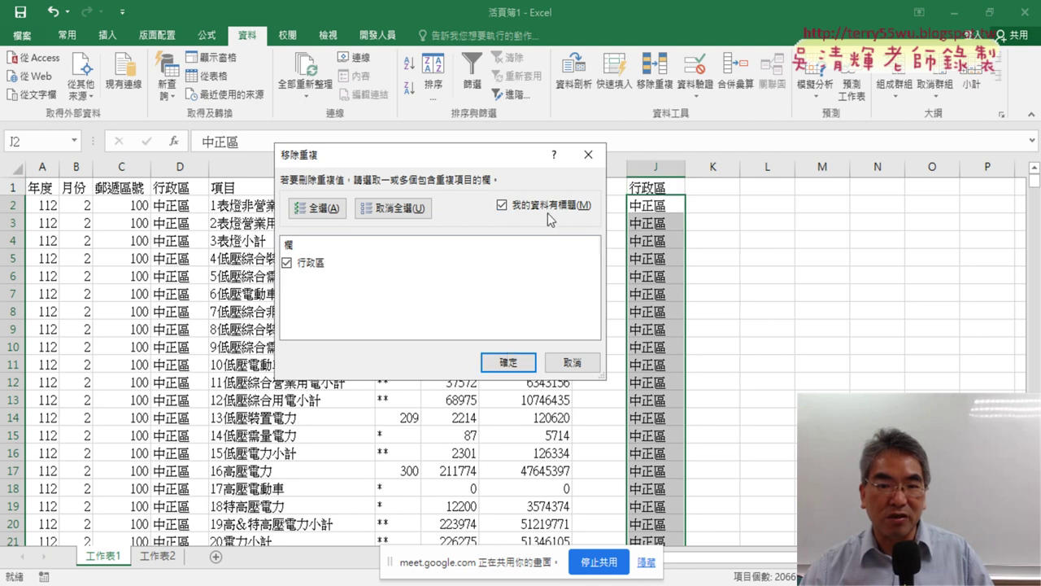
left_click(509, 362)
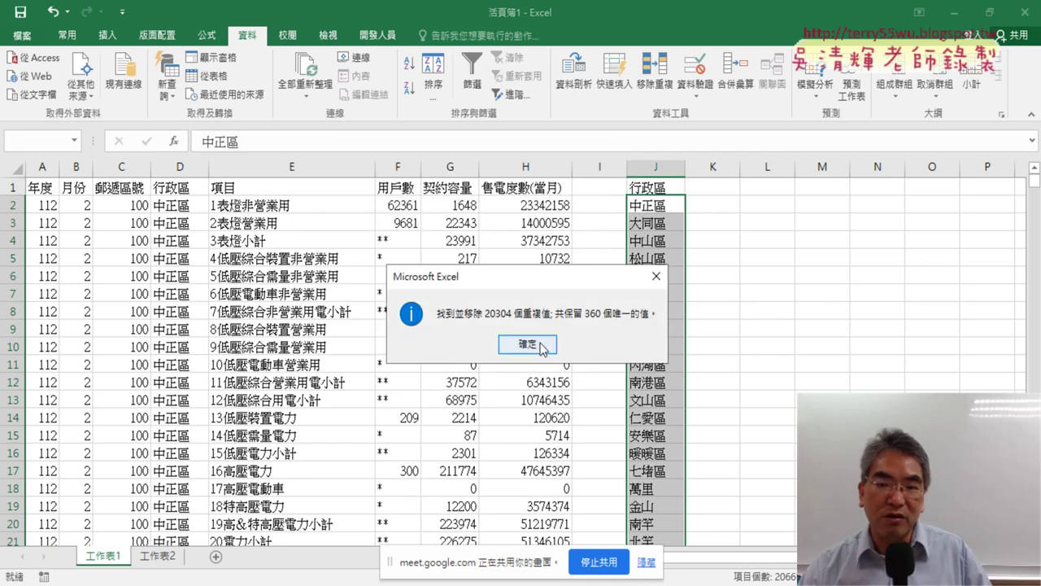
left_click(542, 348)
Select the deduplicated district names in column J and scroll through the list
left_click(664, 187)
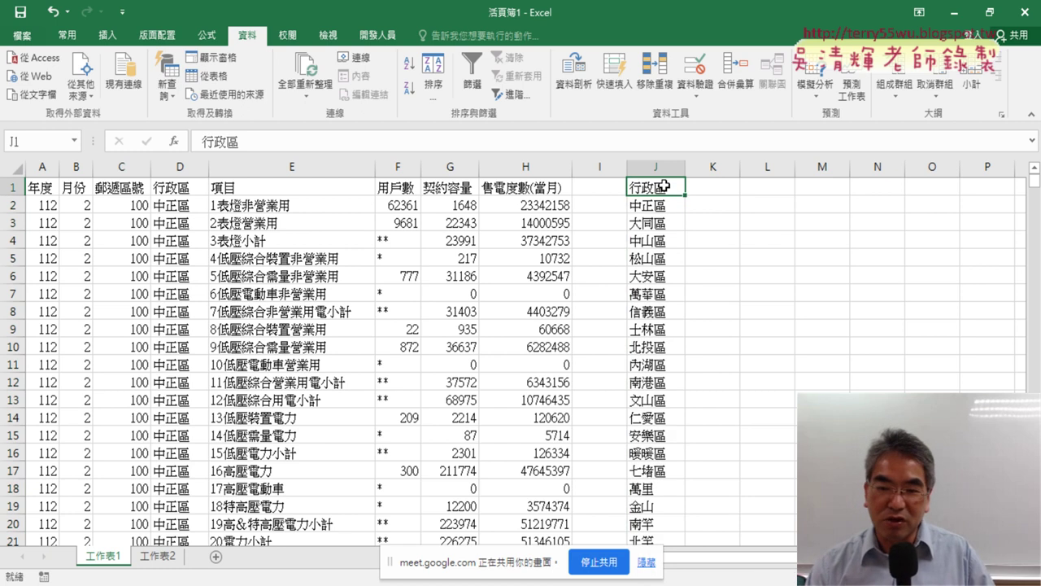
left_click_drag(666, 198, 657, 469)
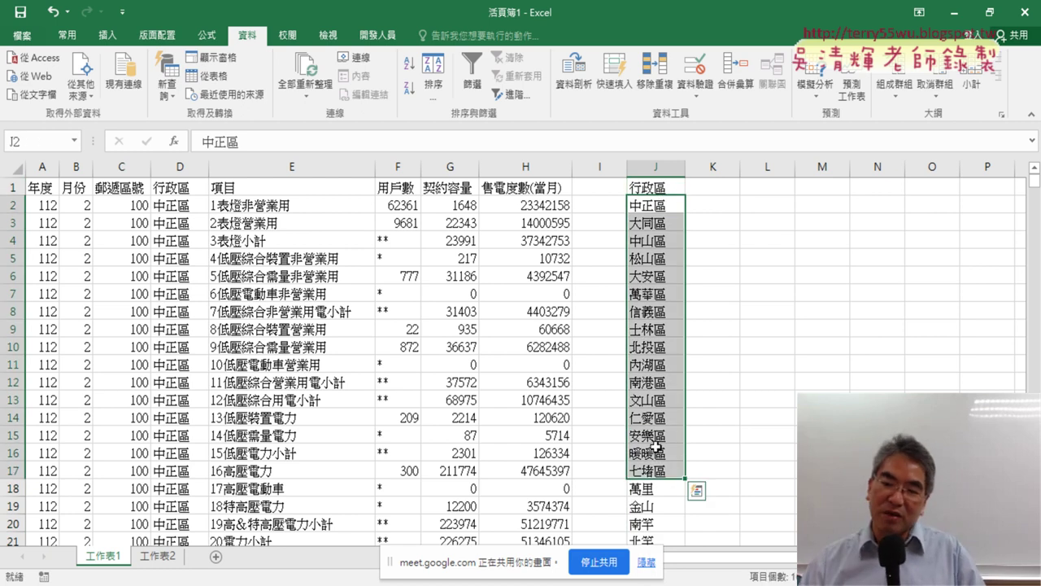
scroll(653, 444, "down", 3)
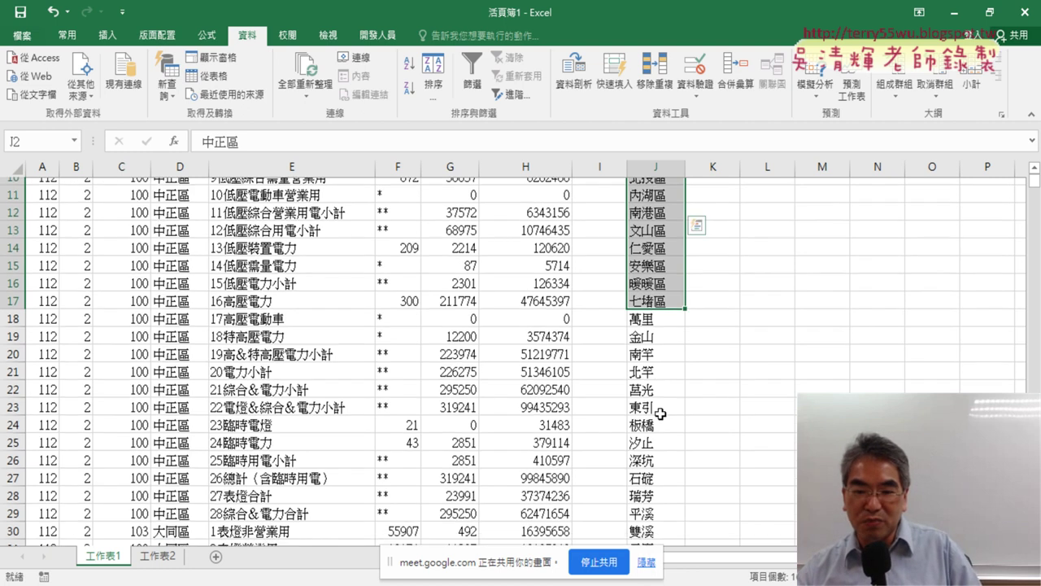
scroll(662, 383, "down", 3)
scroll(654, 327, "down", 1)
scroll(654, 350, "down", 3)
scroll(651, 403, "down", 5)
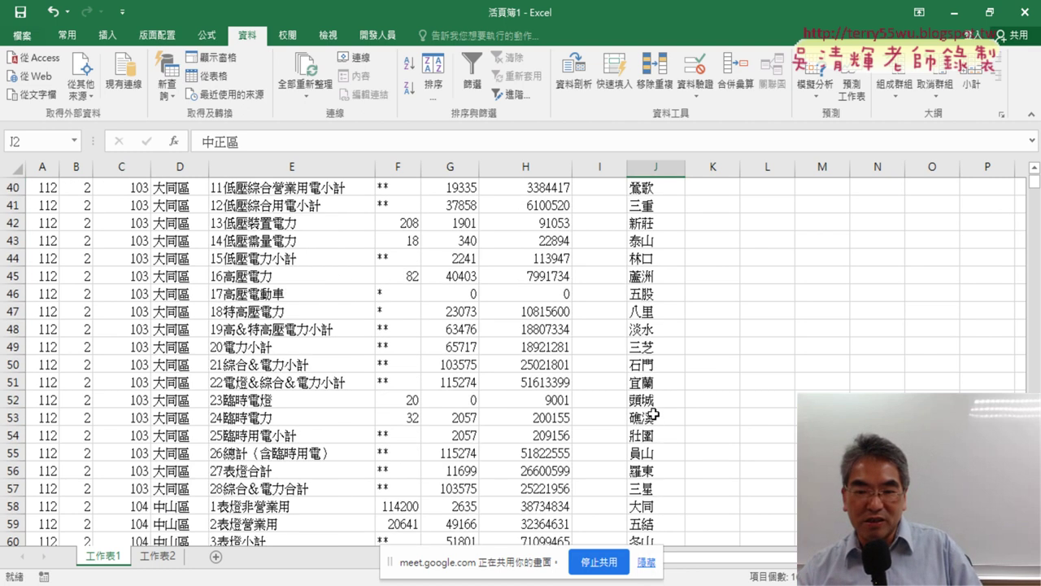
scroll(649, 422, "down", 4)
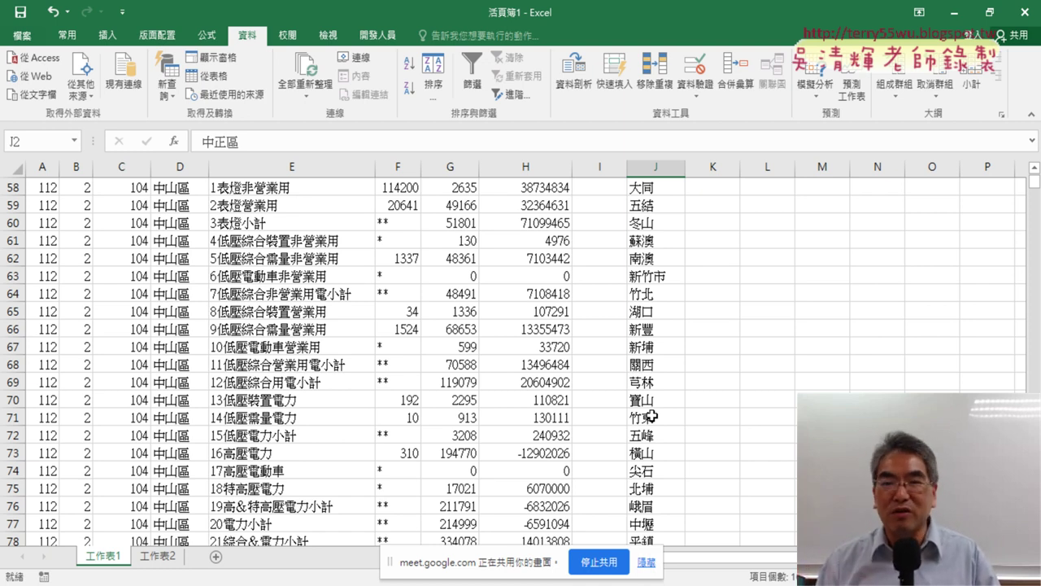
Delete the temporary deduplicated district column J
left_click(655, 164)
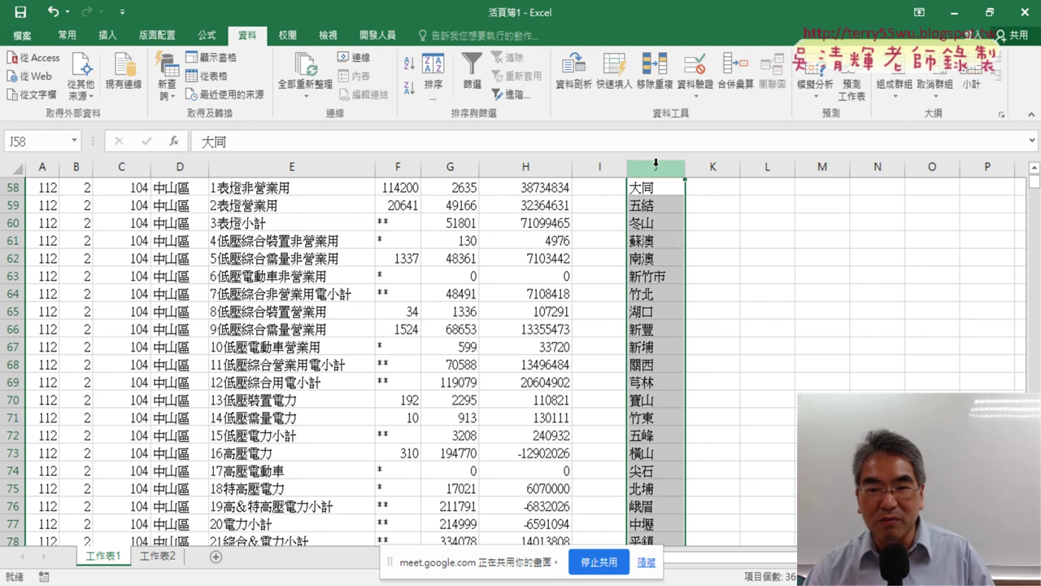
right_click(651, 242)
left_click(679, 364)
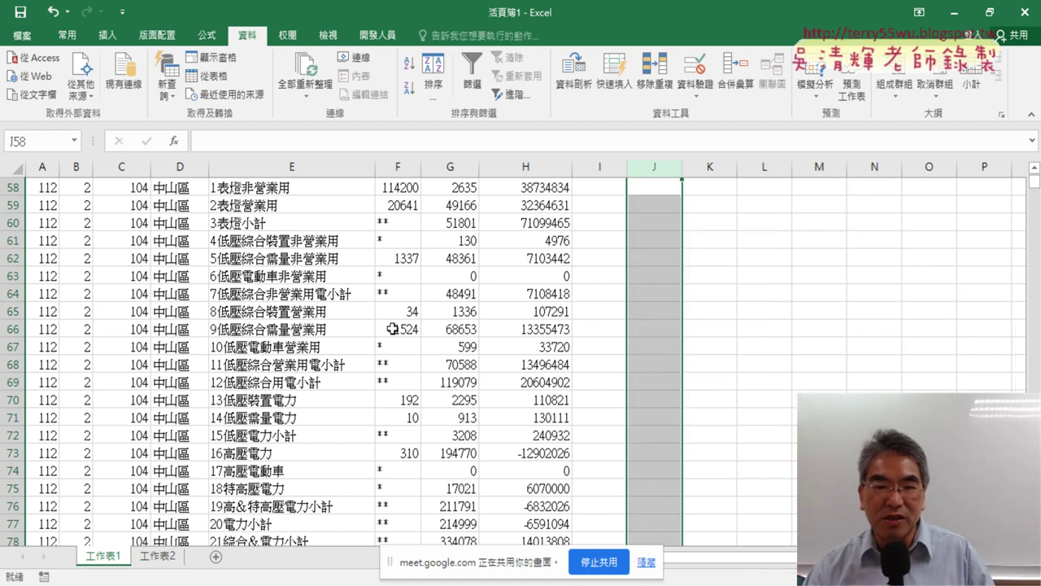
scroll(393, 328, "up", 4)
scroll(342, 292, "up", 8)
scroll(285, 244, "up", 7)
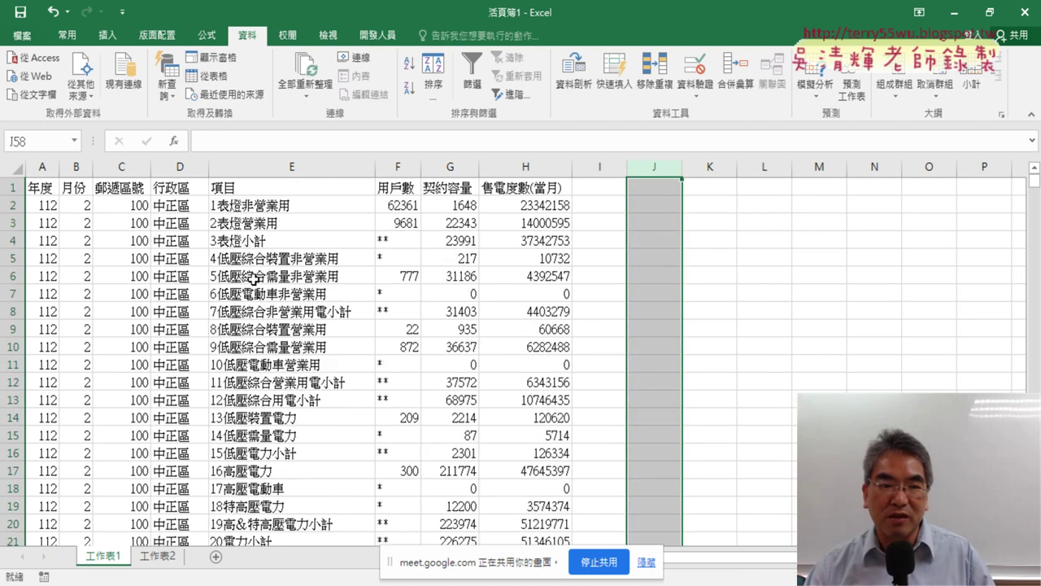
Insert an empty column E before 項目 and head it 縣市
left_click(244, 167)
right_click(247, 169)
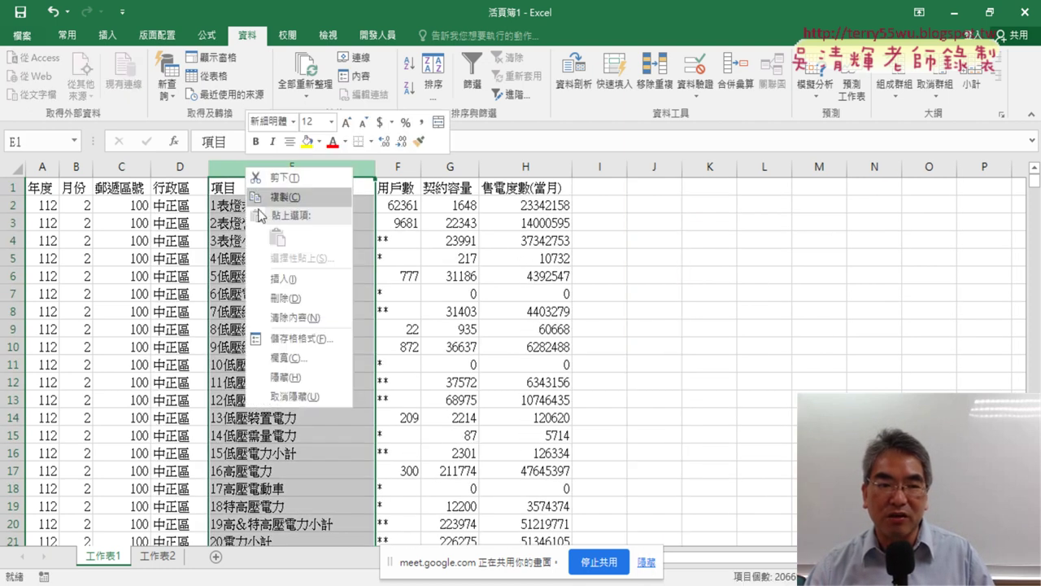
left_click(280, 279)
left_click(238, 189)
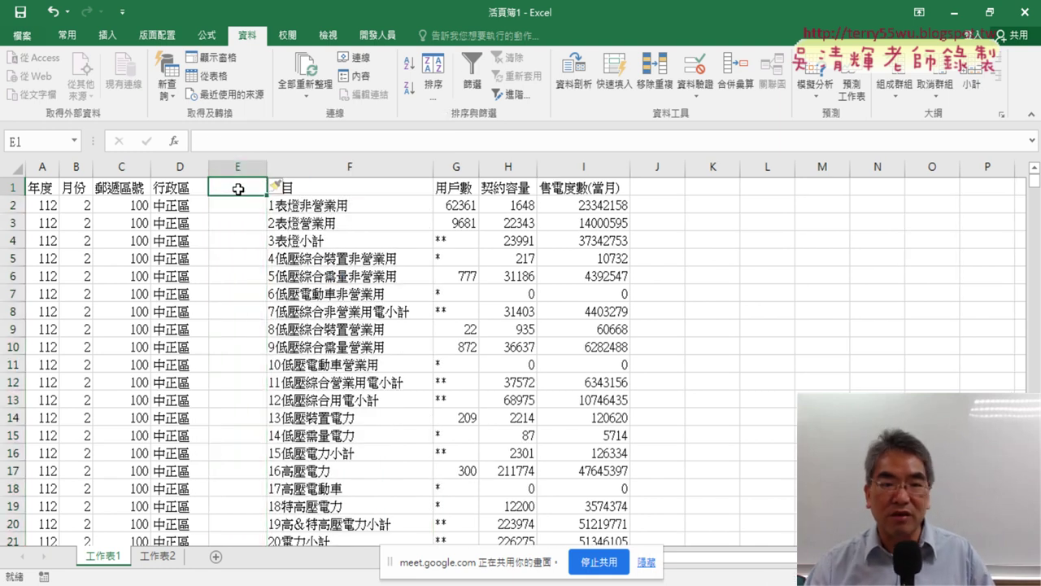
type("ㄒㄧ")
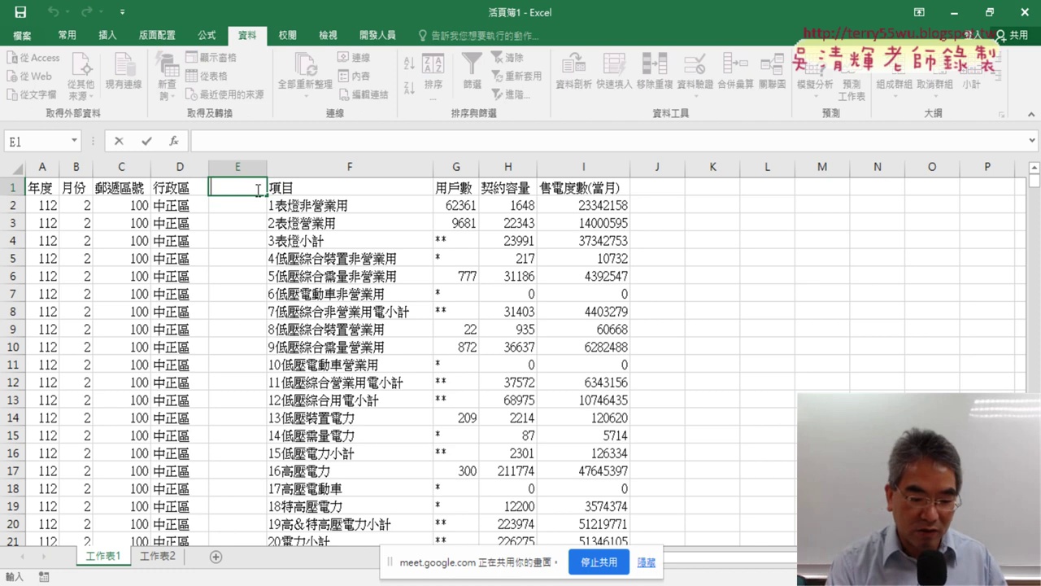
type("ㄢˋ")
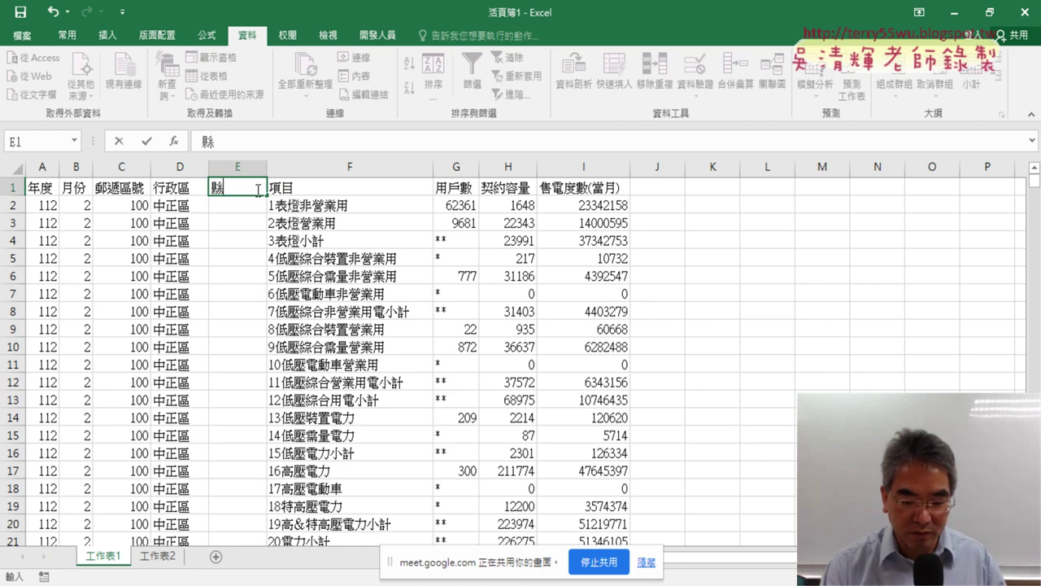
type("ㄕˋ")
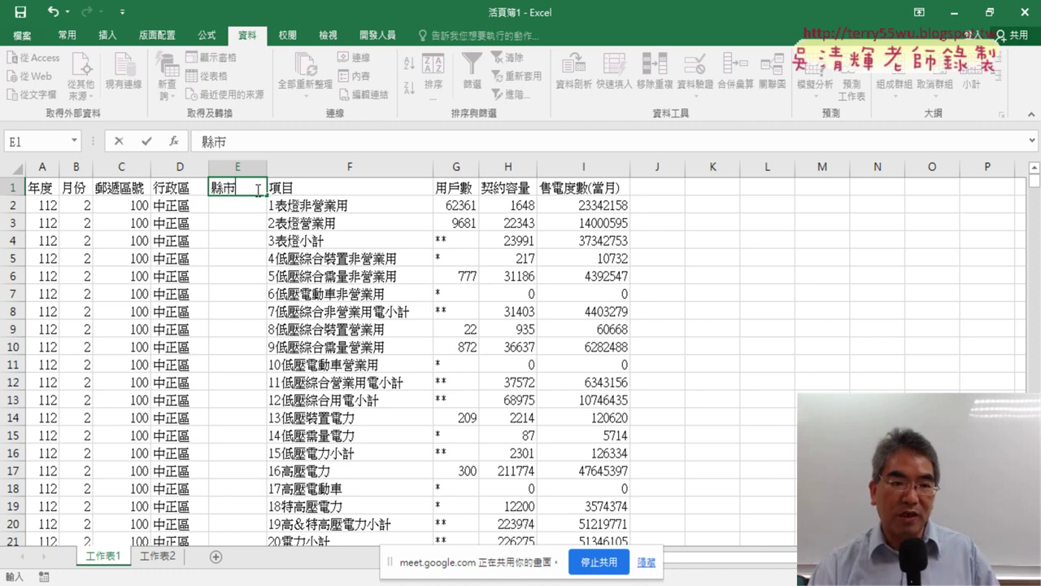
left_click(236, 203)
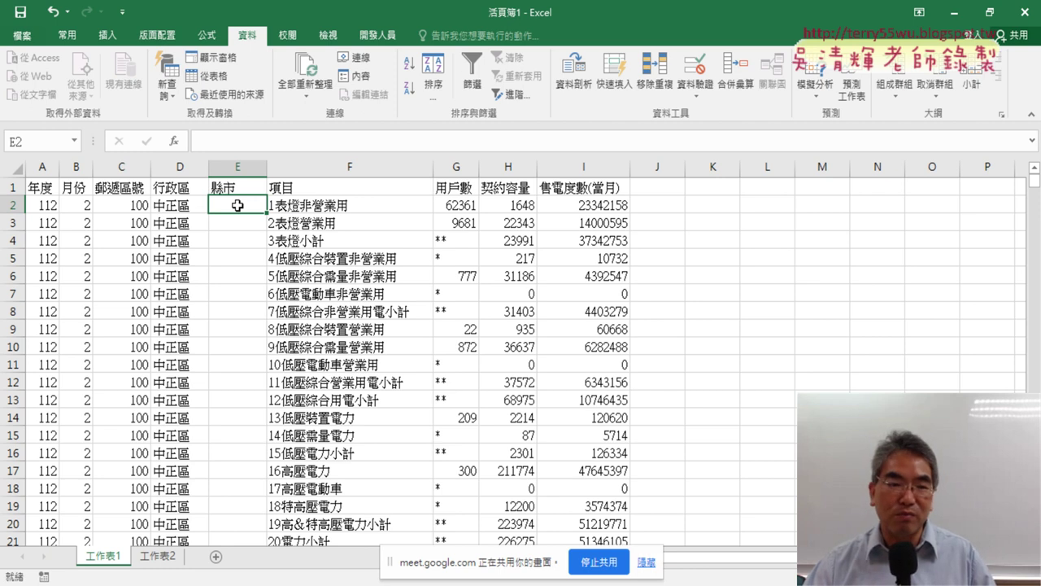
Check postal code 100 in C2, then return to the VBA code notes document in Chrome
left_click(129, 206)
left_click(228, 212)
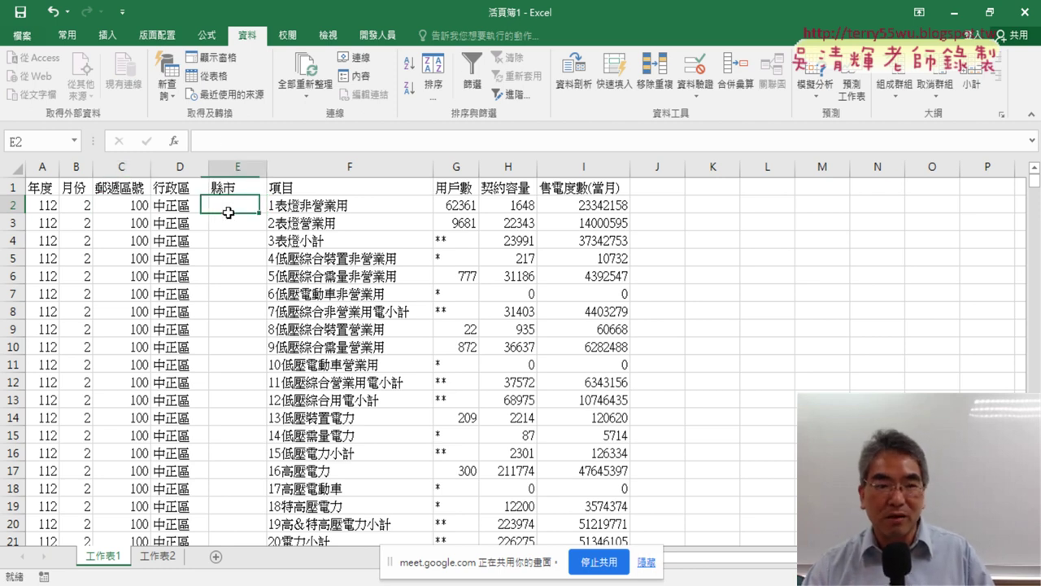
left_click(137, 210)
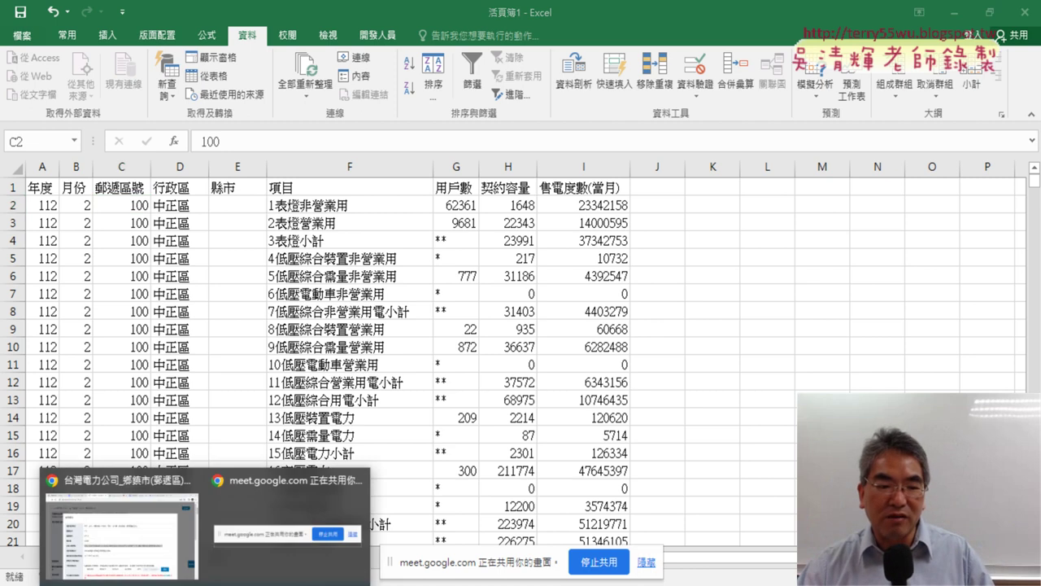
left_click(120, 529)
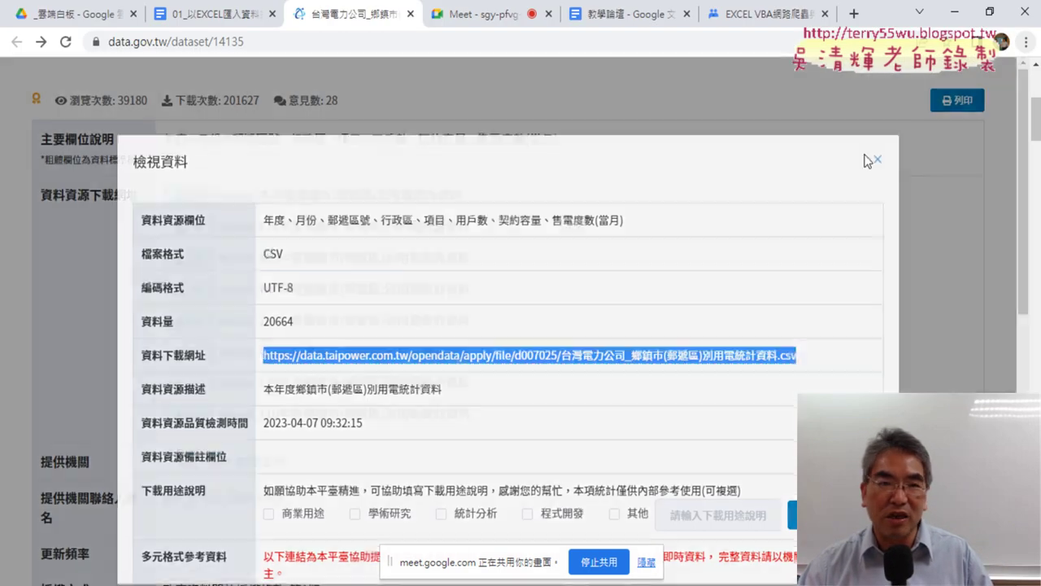
left_click(902, 185)
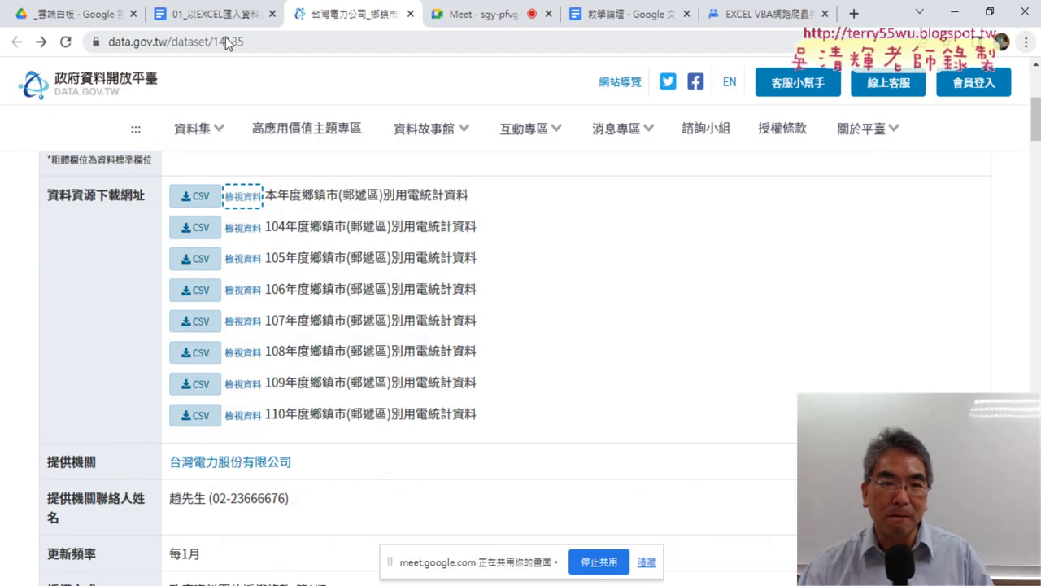
left_click(221, 14)
scroll(594, 276, "down", 4)
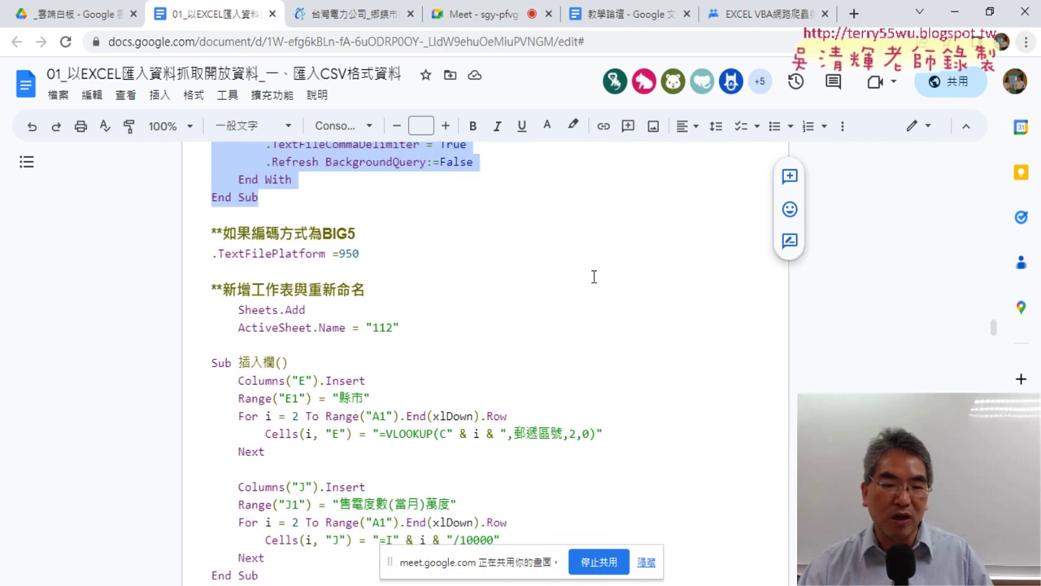
Scroll to the 中華郵政 section of the notes and follow its post.gov.tw download link
scroll(593, 276, "down", 3)
scroll(594, 276, "down", 2)
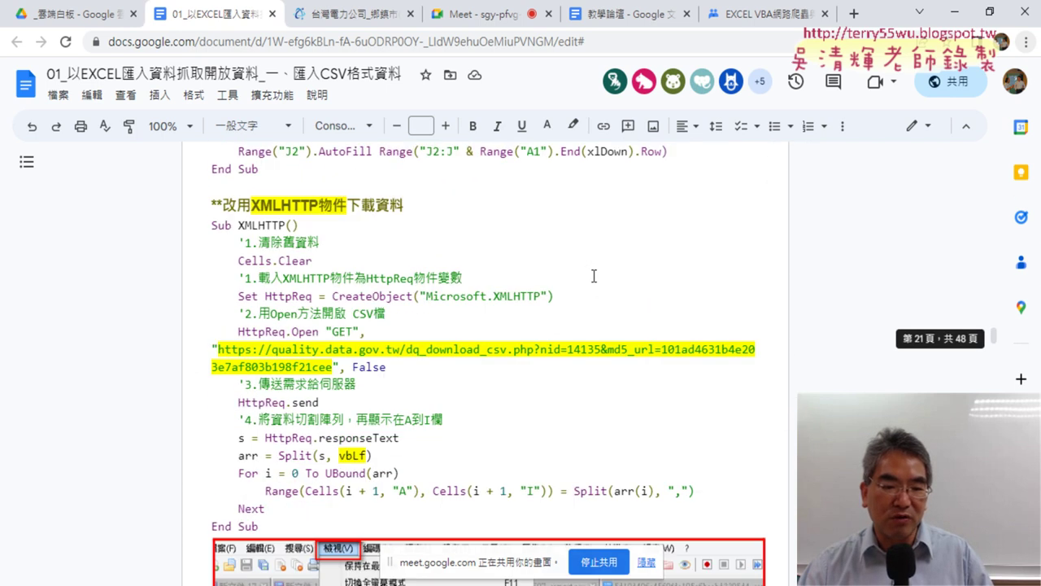
scroll(594, 275, "down", 2)
scroll(594, 276, "down", 4)
scroll(591, 274, "down", 3)
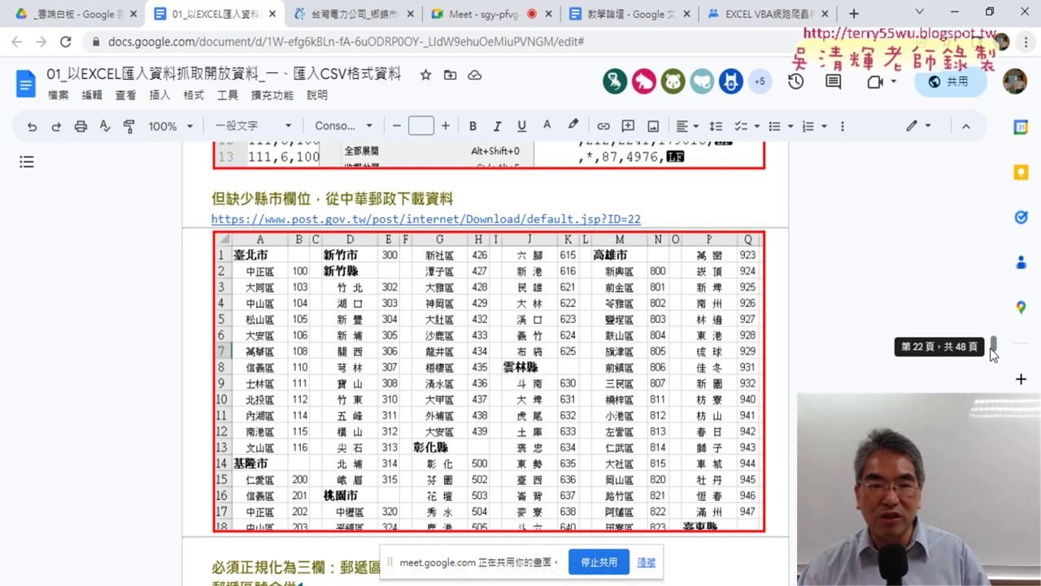
left_click_drag(347, 197, 441, 198)
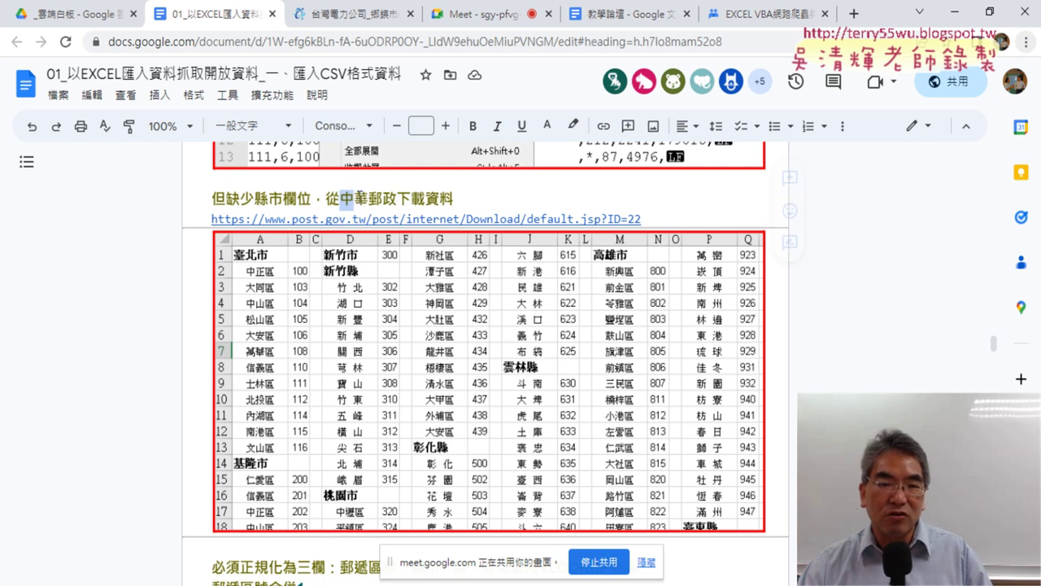
left_click(516, 221)
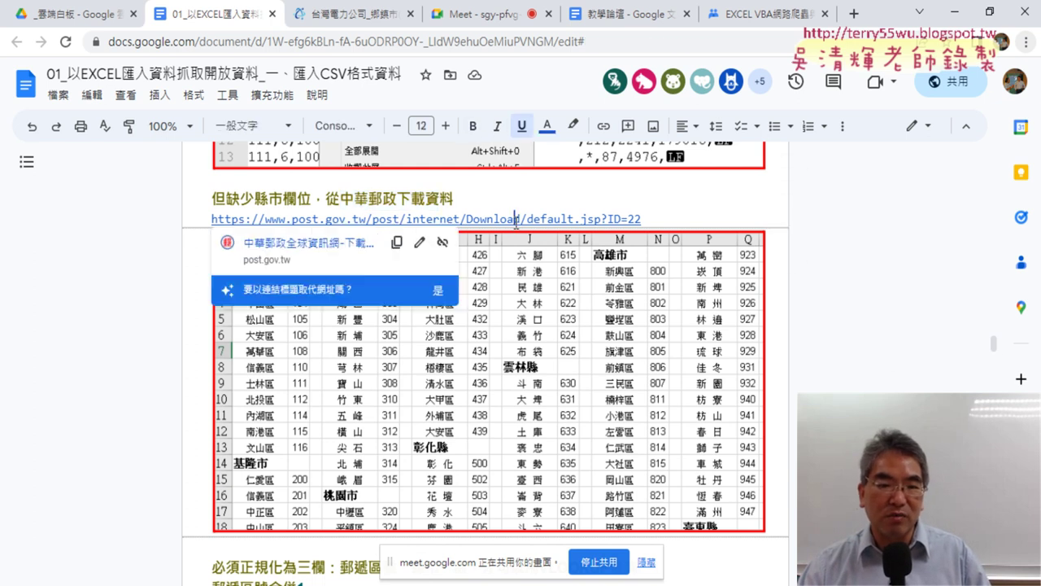
left_click(284, 249)
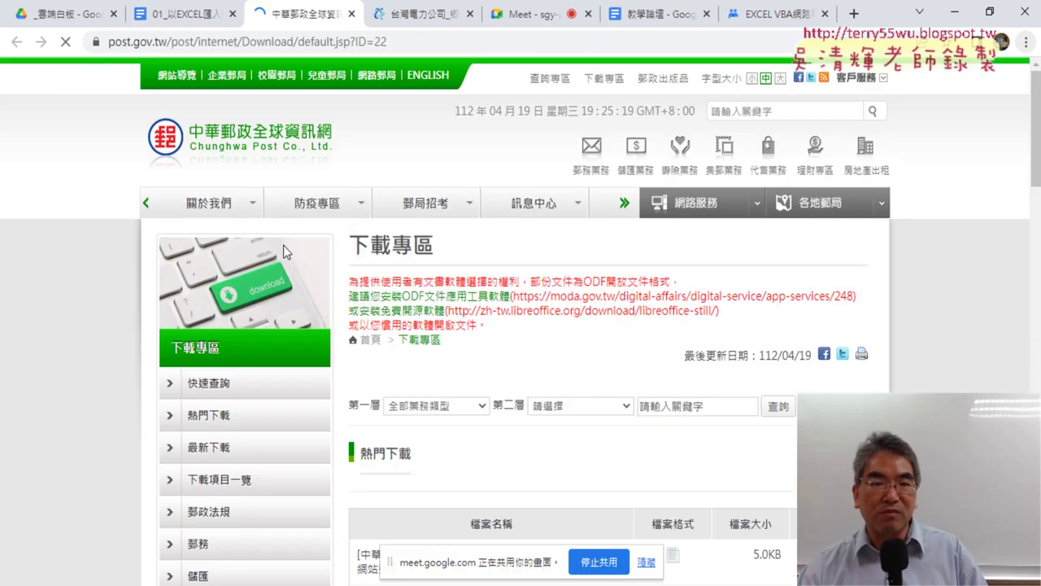
Download 臺灣地區郵遞區號前3碼一覽表 as XLS from 熱門下載 and open the file
scroll(861, 350, "down", 3)
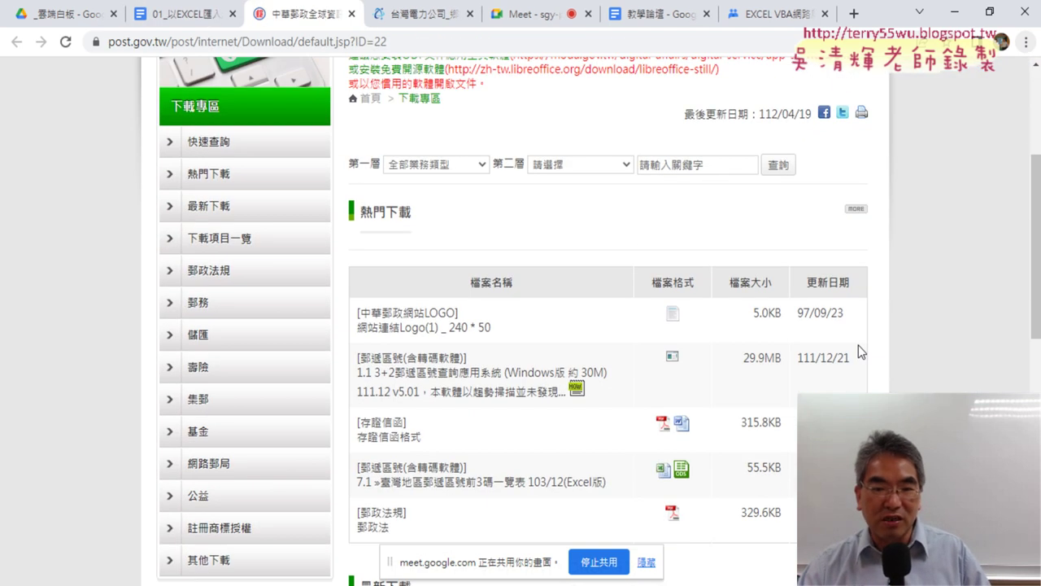
scroll(860, 350, "down", 2)
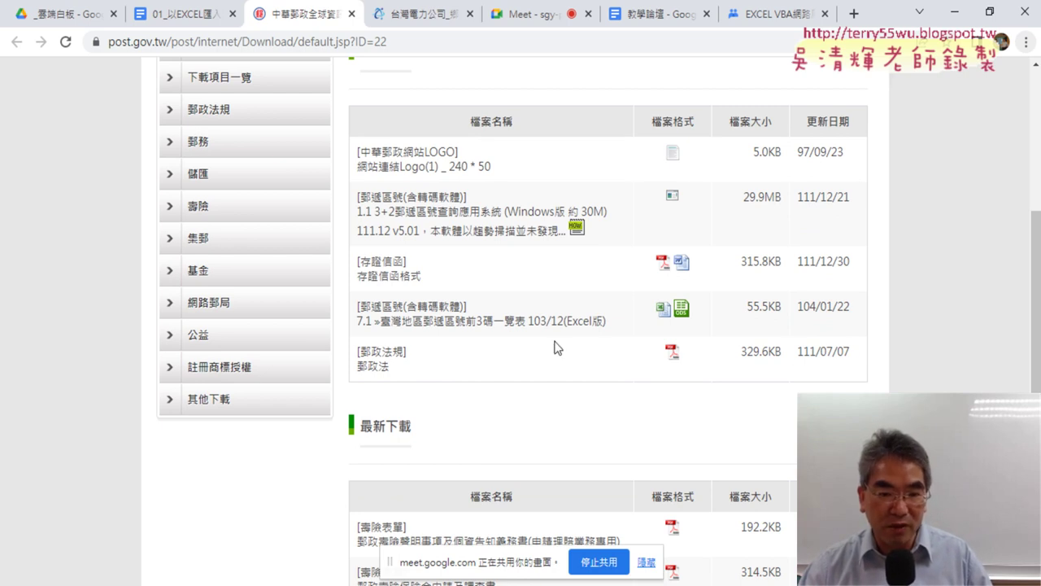
left_click_drag(358, 306, 599, 325)
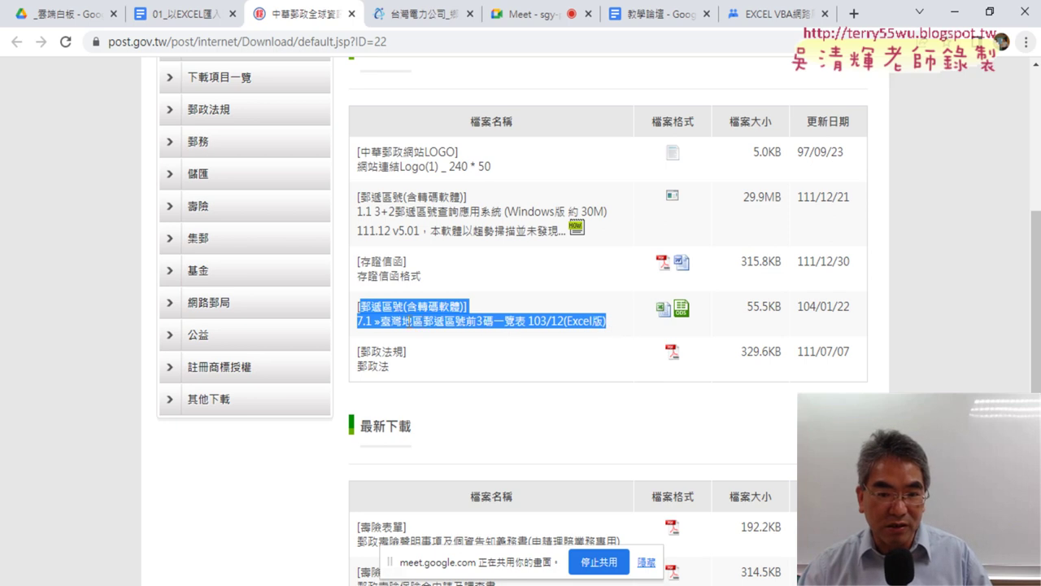
left_click(587, 322)
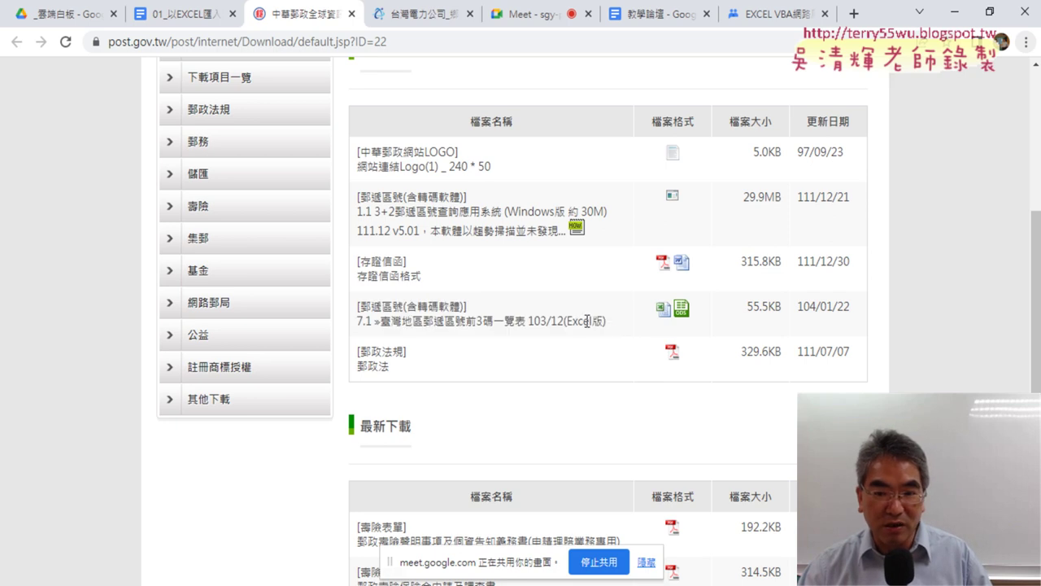
left_click(663, 318)
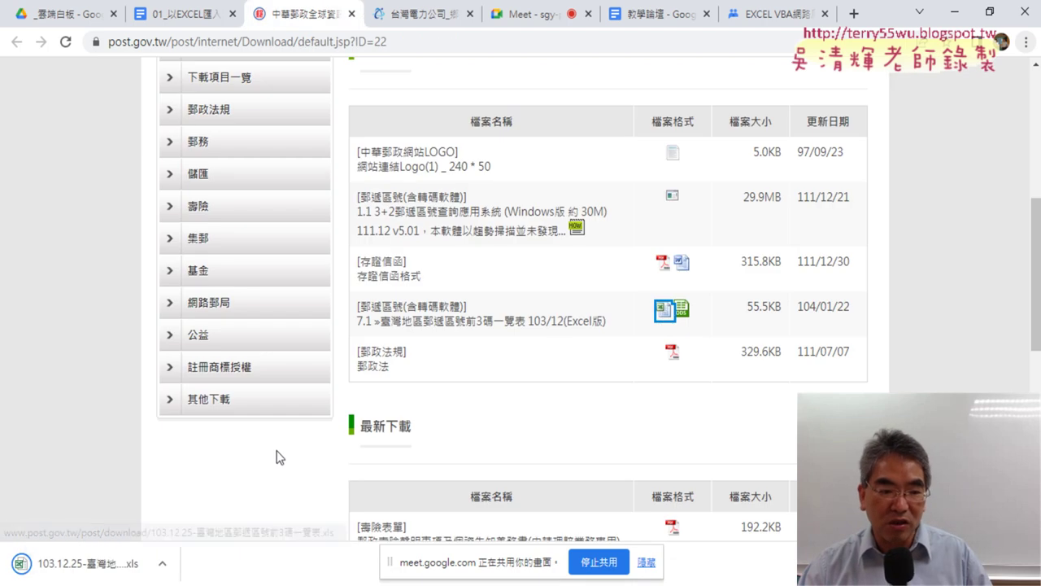
left_click(158, 567)
left_click(204, 462)
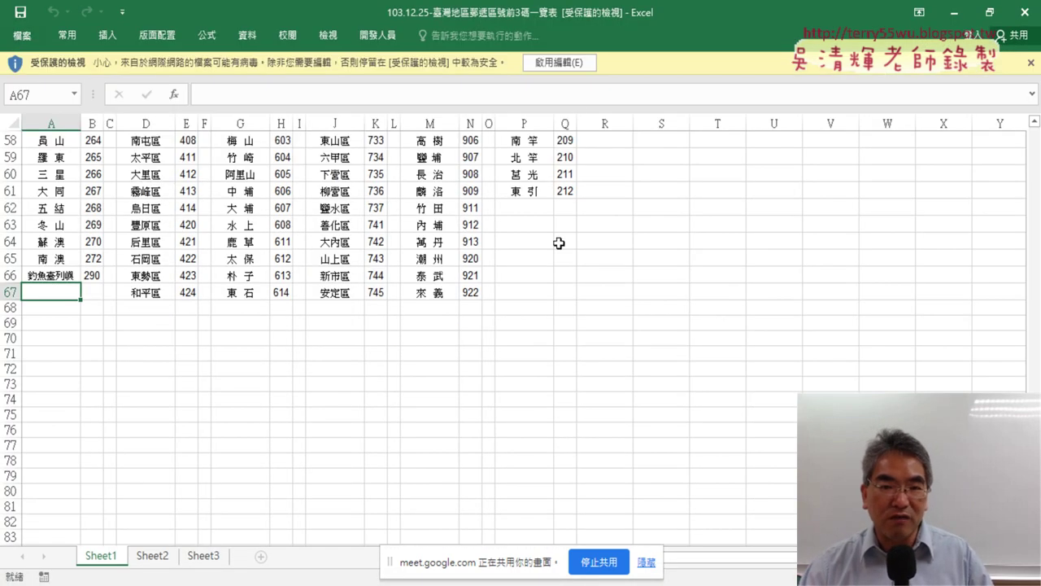
Enable editing on the postal-code workbook and select its title row
left_click(562, 63)
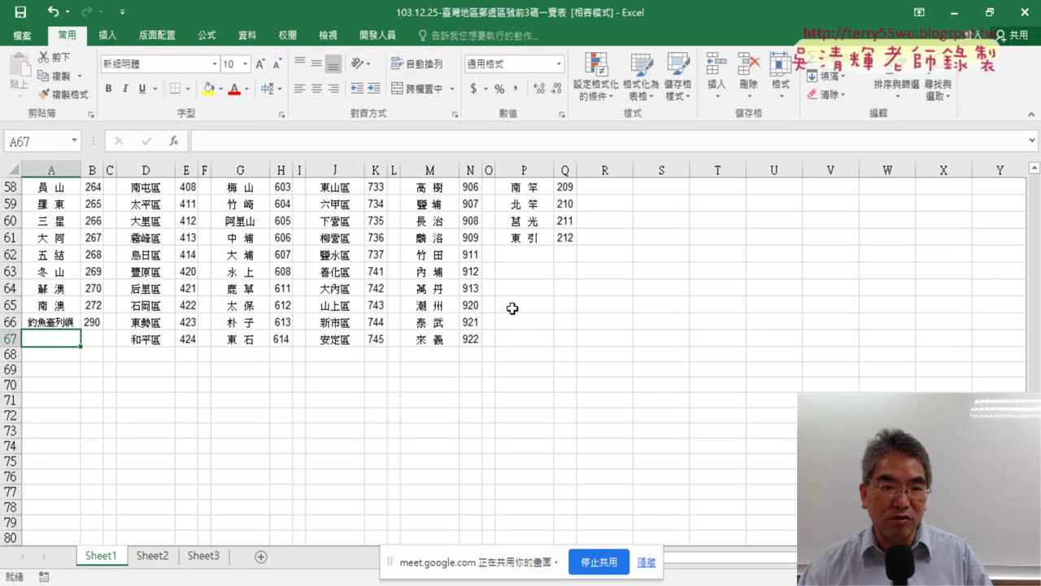
scroll(464, 336, "up", 5)
scroll(464, 336, "up", 8)
scroll(463, 334, "up", 6)
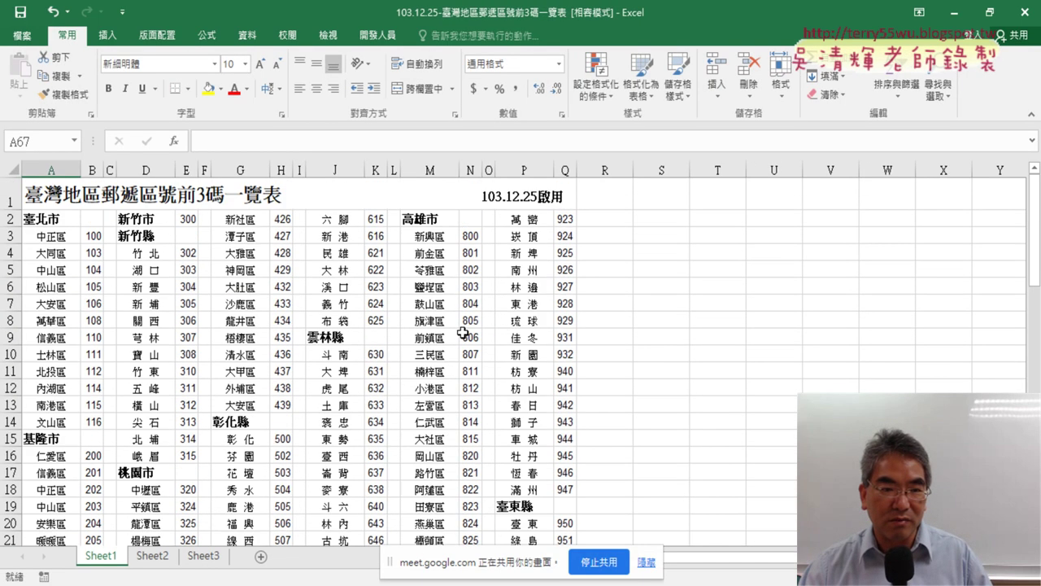
left_click(61, 186)
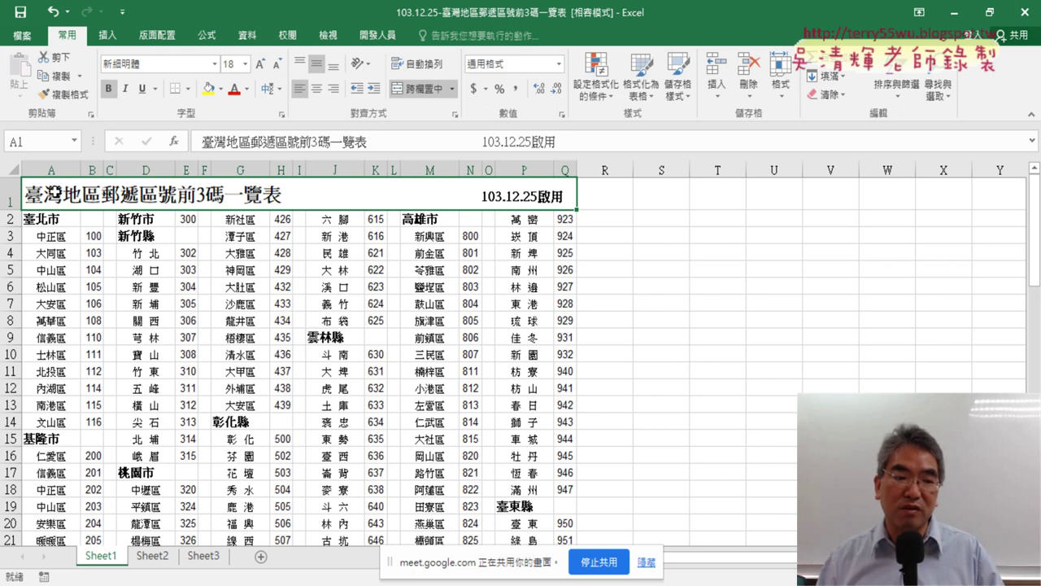
Inspect the layout: heading 臺北市 in A2, district 中正區 in A3, code 100 in B3
scroll(137, 266, "down", 1)
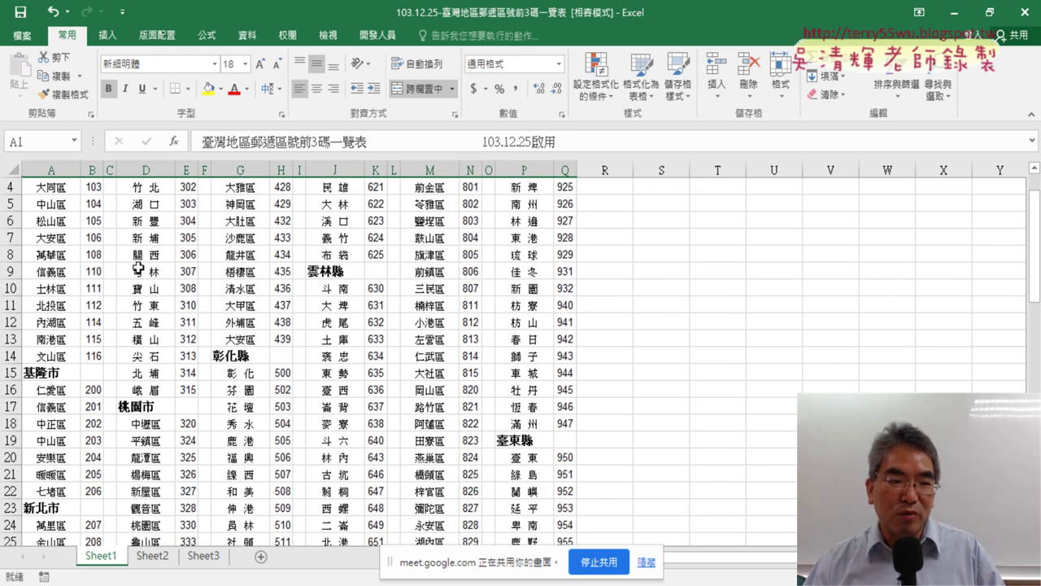
scroll(134, 268, "up", 1)
left_click(91, 170)
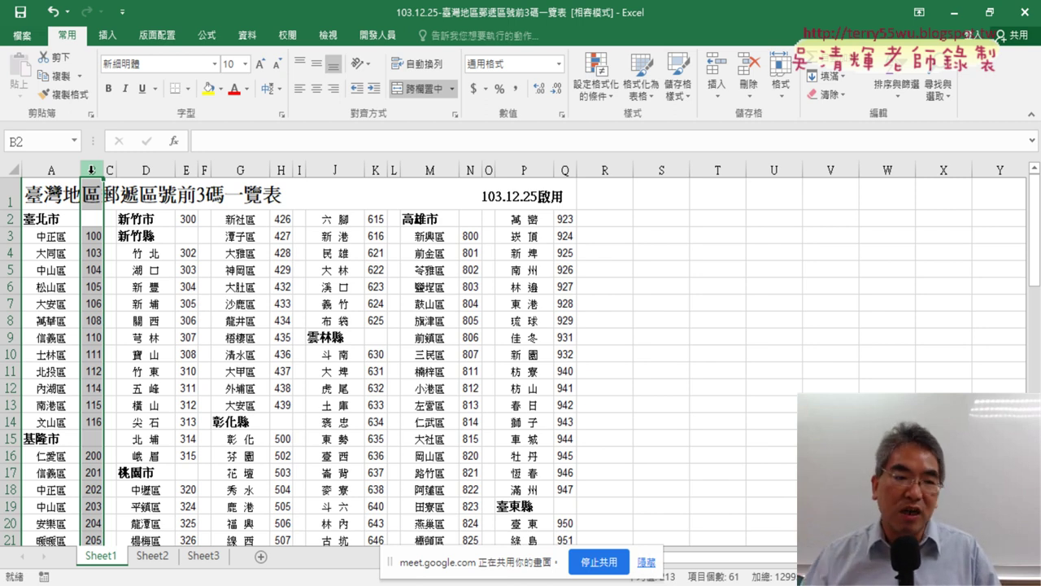
left_click(91, 235)
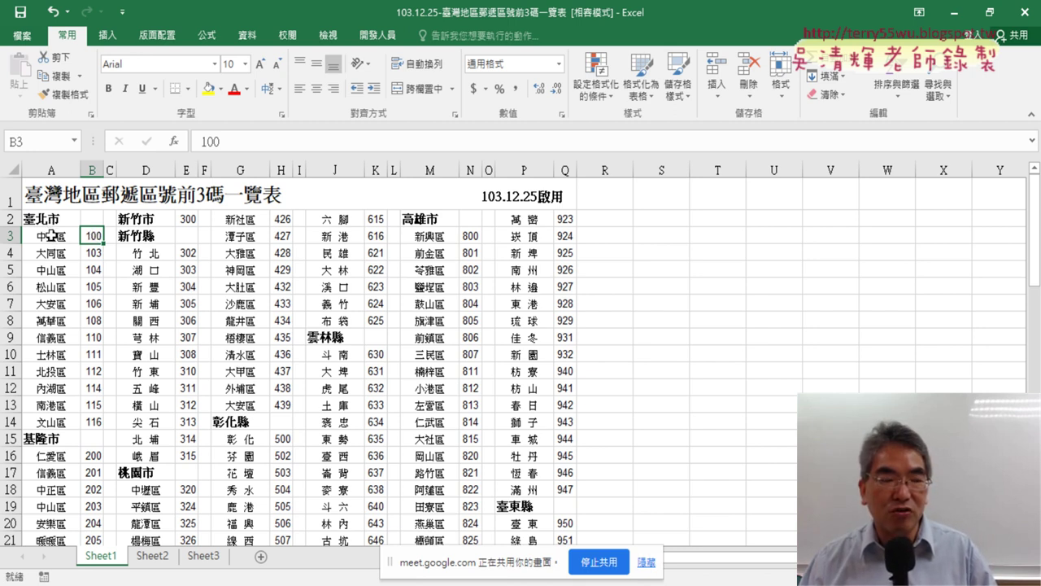
left_click(52, 236)
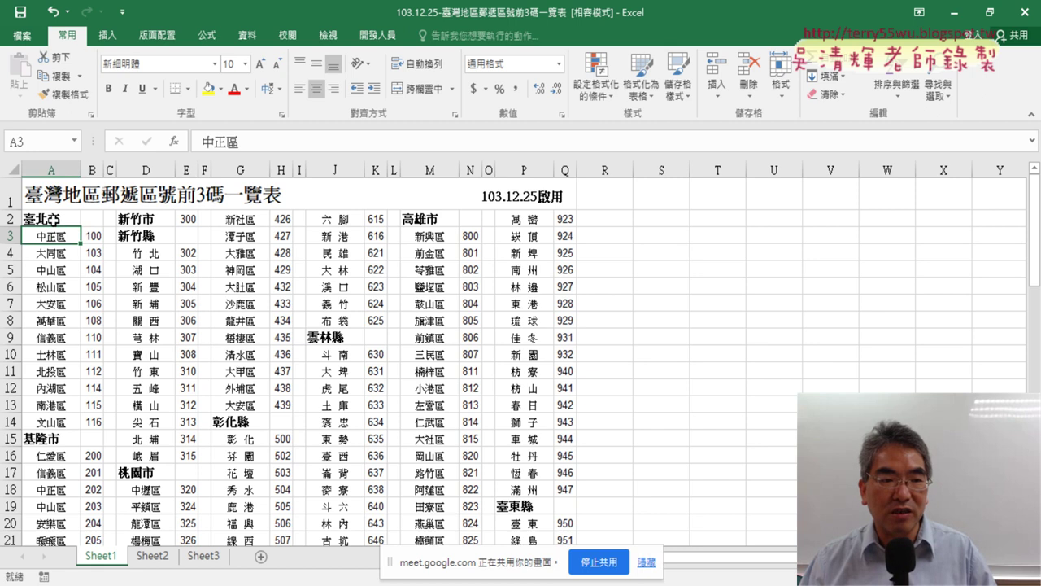
left_click(53, 220)
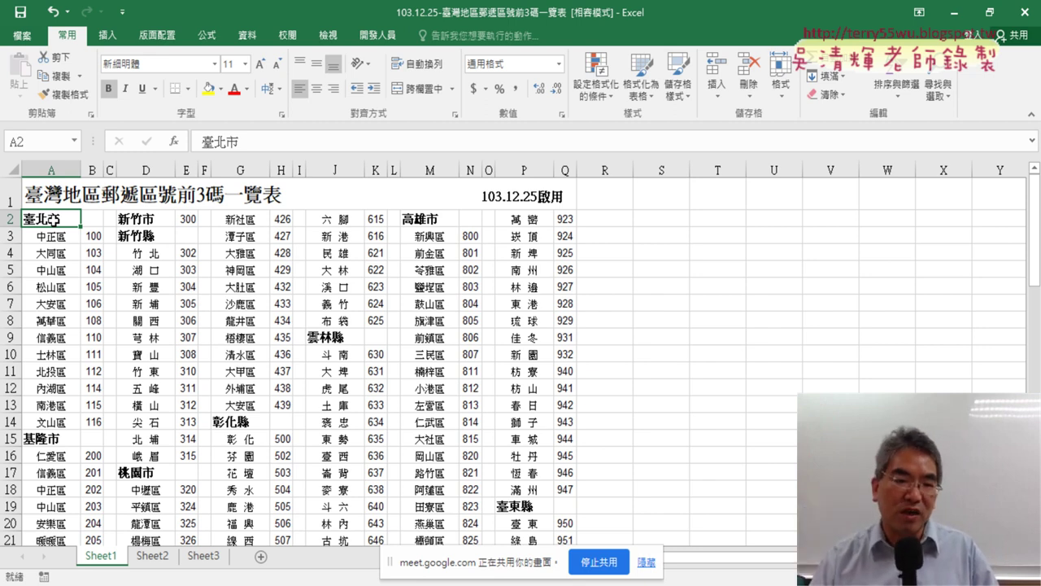
Scroll through the sheet to view the other county blocks
left_click(10, 195)
scroll(188, 333, "down", 1)
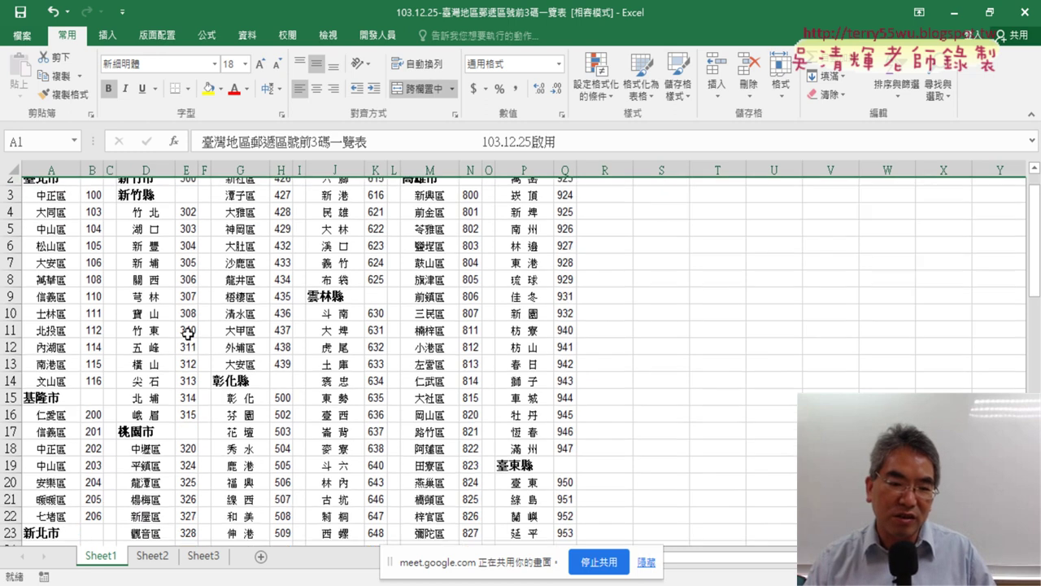
scroll(187, 334, "down", 4)
scroll(187, 333, "down", 4)
scroll(187, 333, "down", 4)
scroll(187, 333, "up", 11)
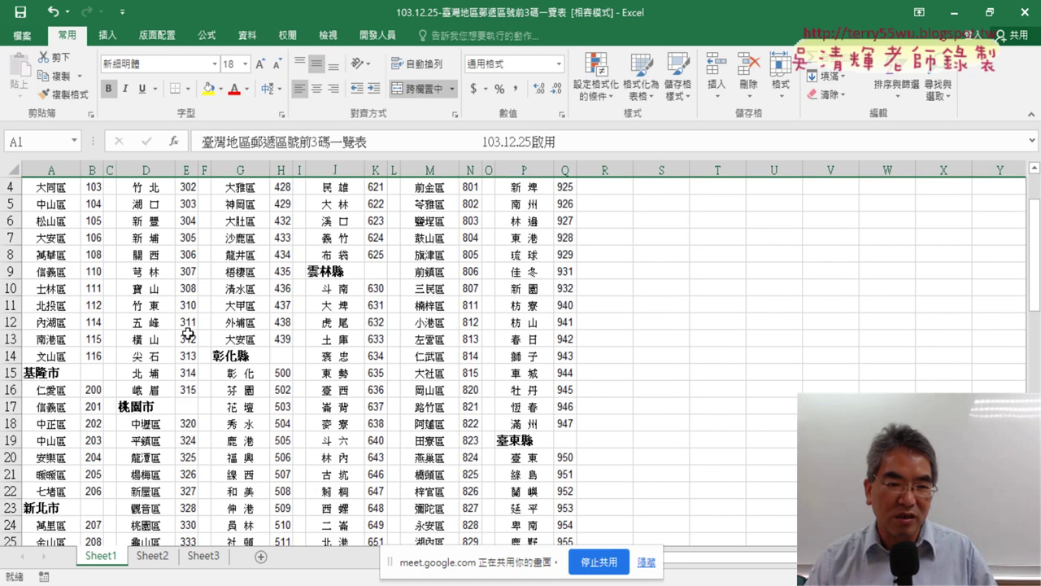
scroll(187, 333, "up", 1)
Delete the title row and examine the Taipei and 新竹市 district blocks
right_click(236, 195)
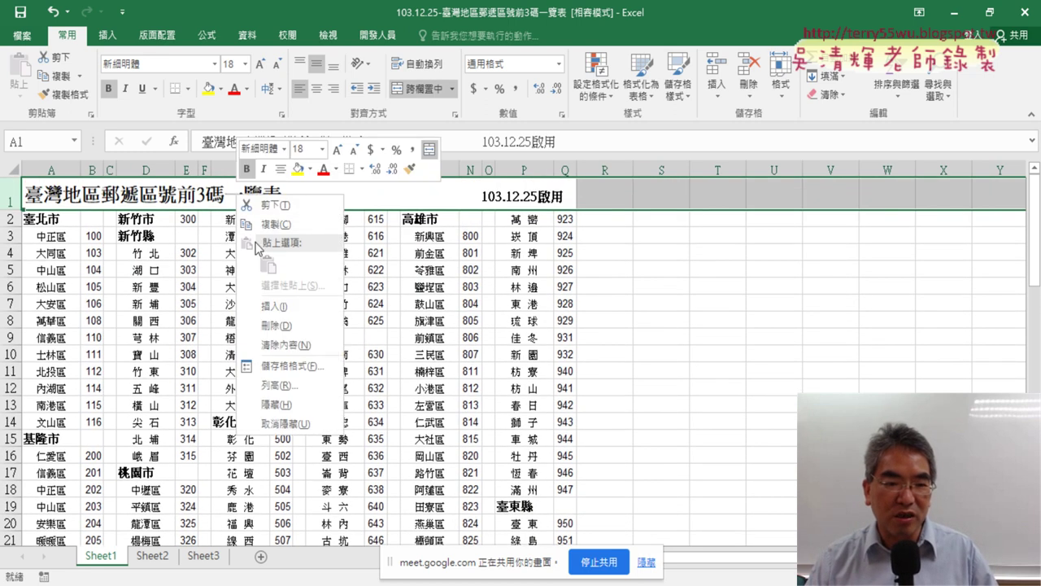
left_click(277, 326)
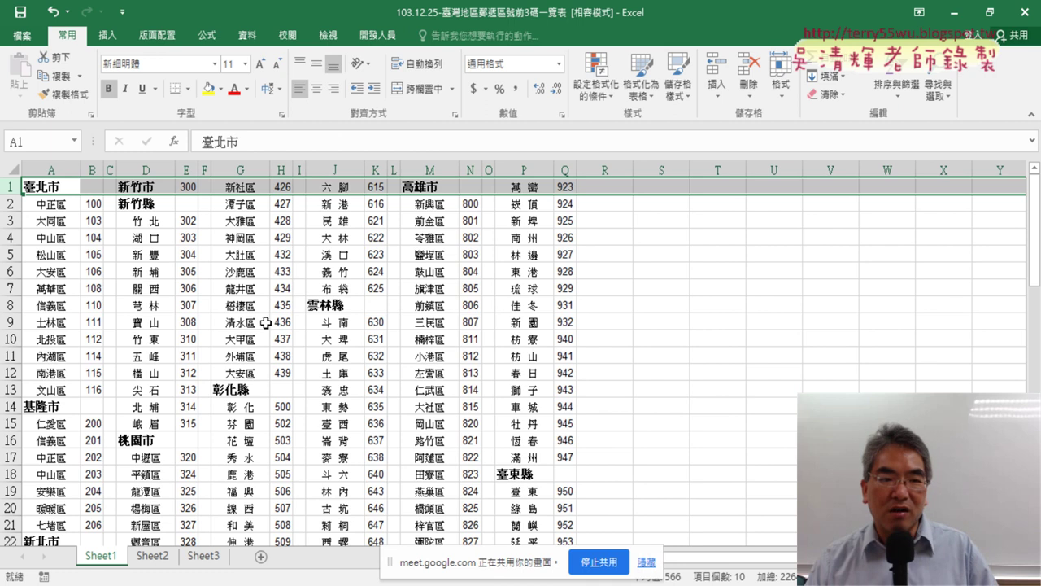
left_click(42, 187)
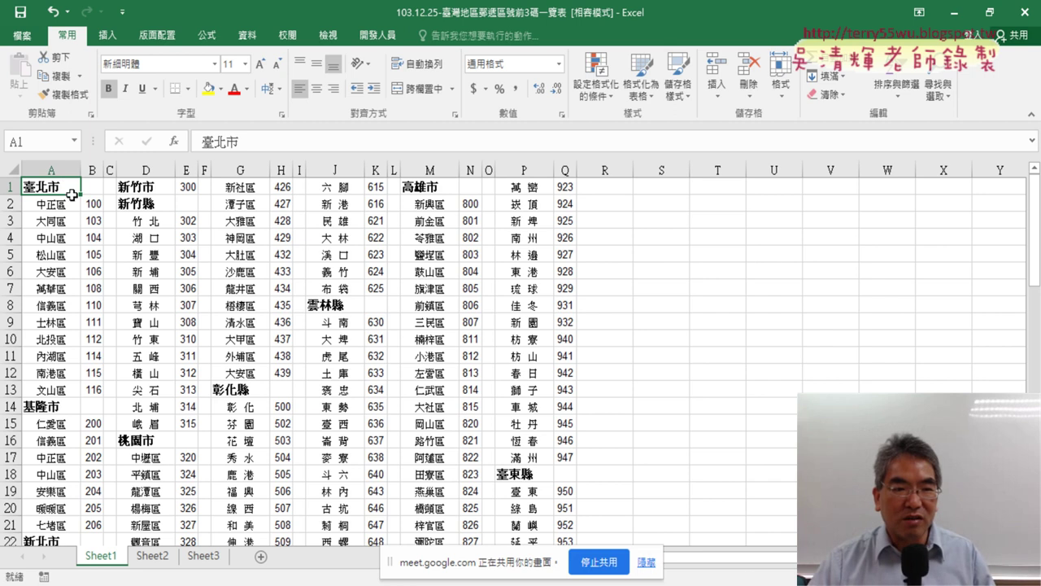
left_click_drag(69, 192, 92, 386)
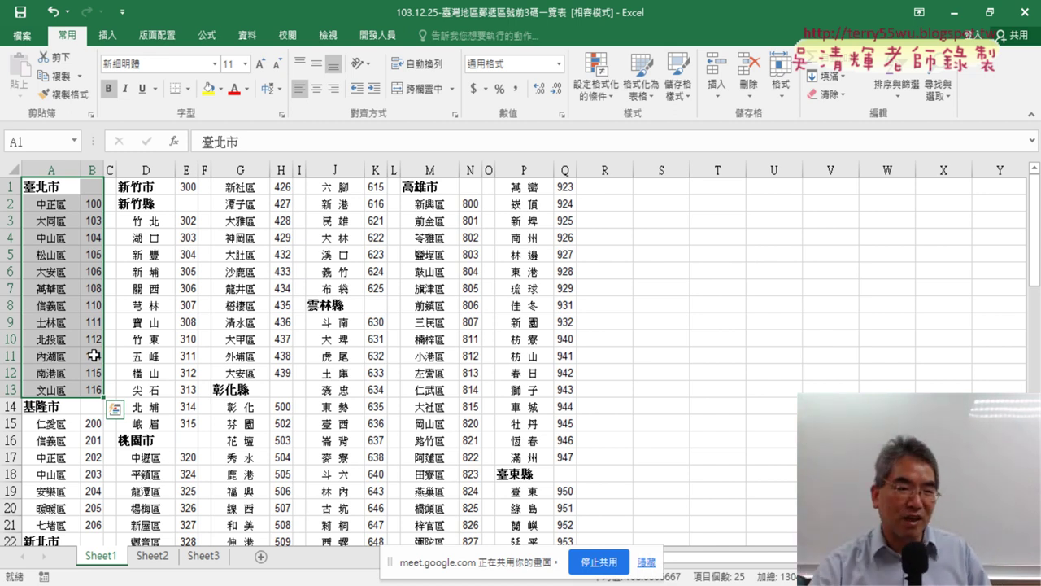
left_click_drag(57, 204, 95, 387)
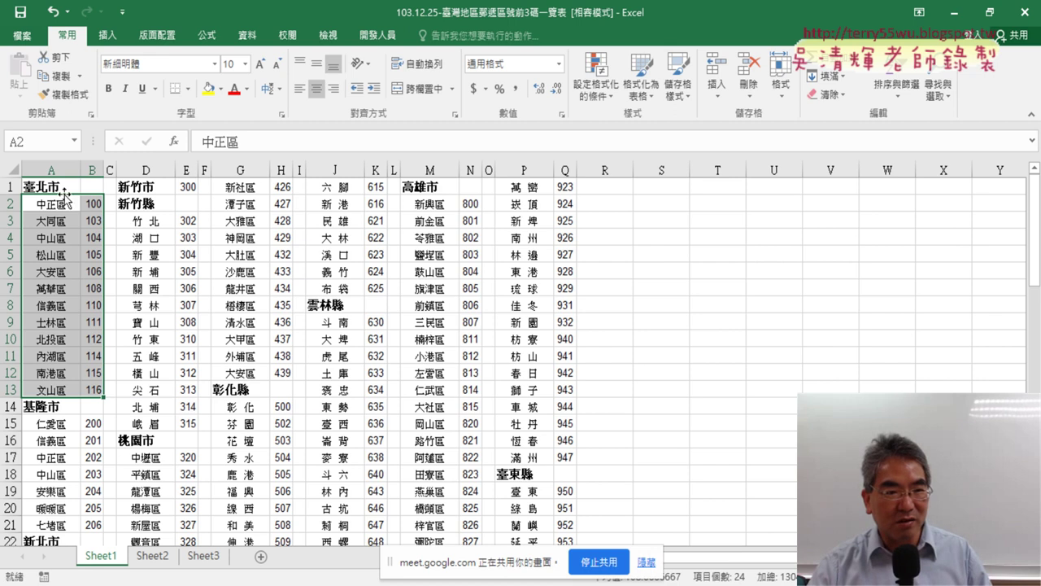
left_click_drag(63, 189, 92, 305)
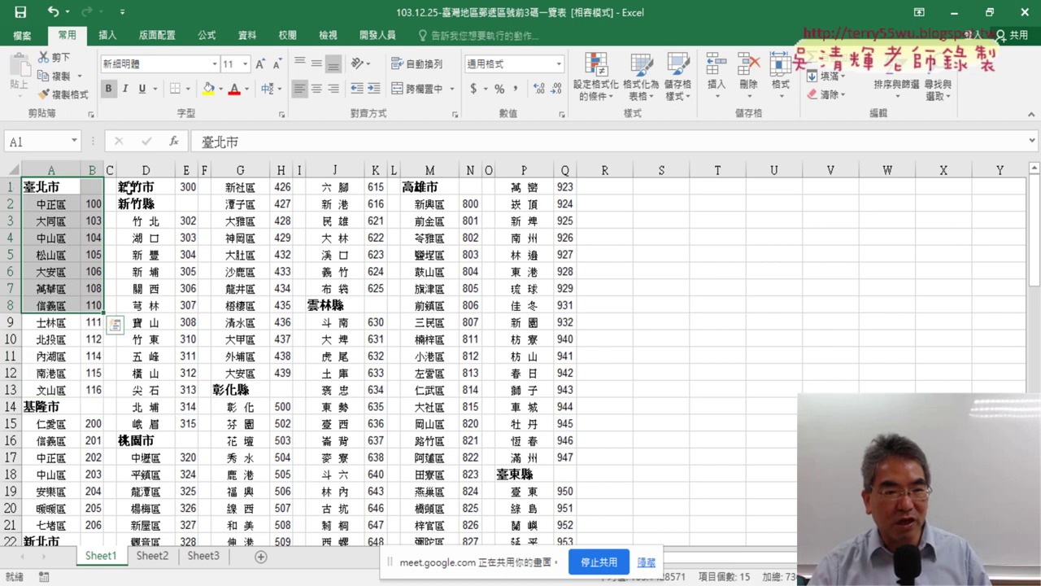
left_click_drag(130, 187, 187, 273)
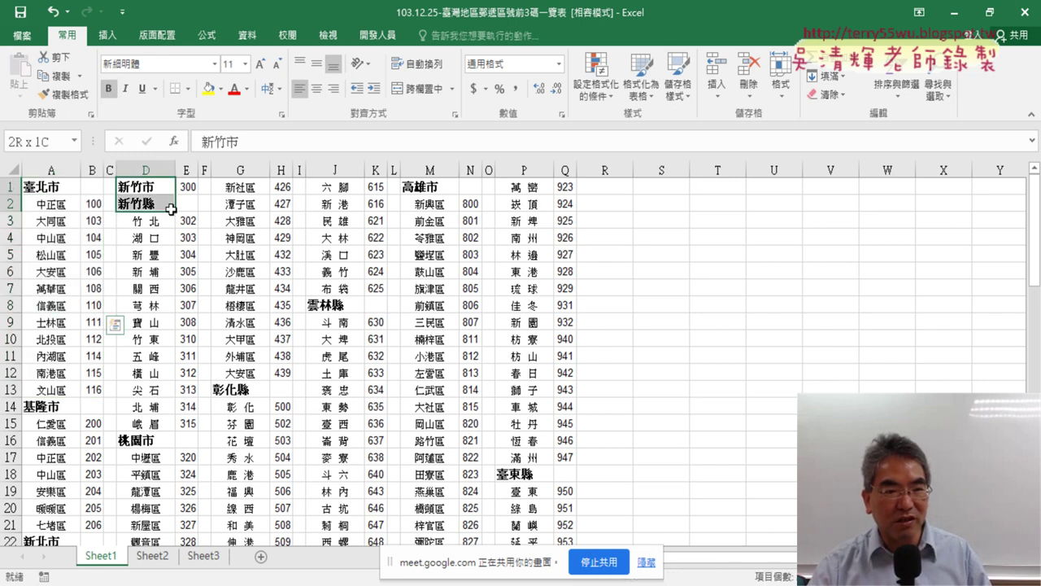
Point out the district columns A, D, G, J, M and P and select across D–Q
left_click(47, 224)
left_click(162, 233)
left_click(262, 233)
left_click(346, 230)
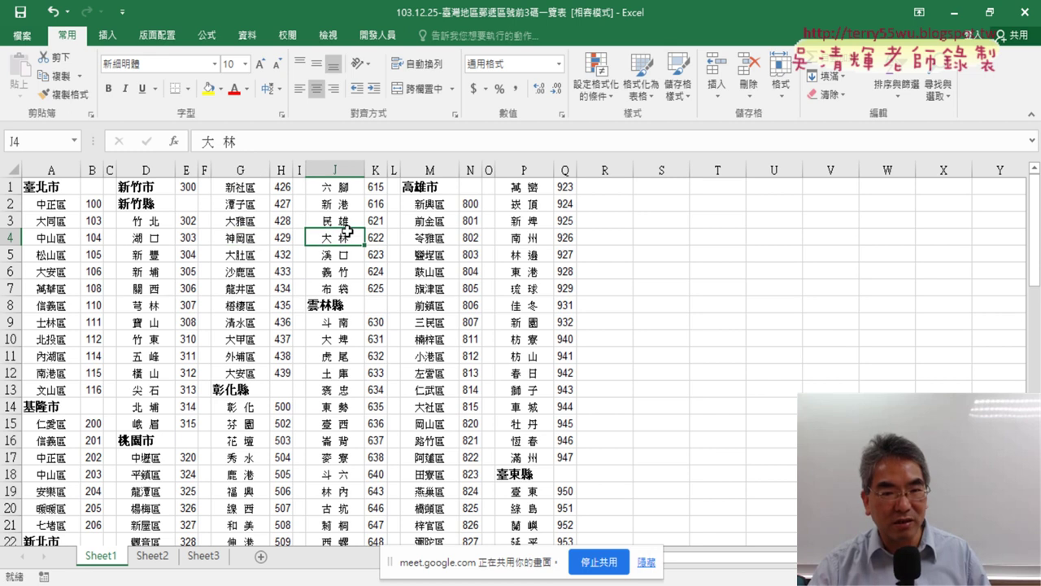
left_click(441, 231)
left_click(517, 233)
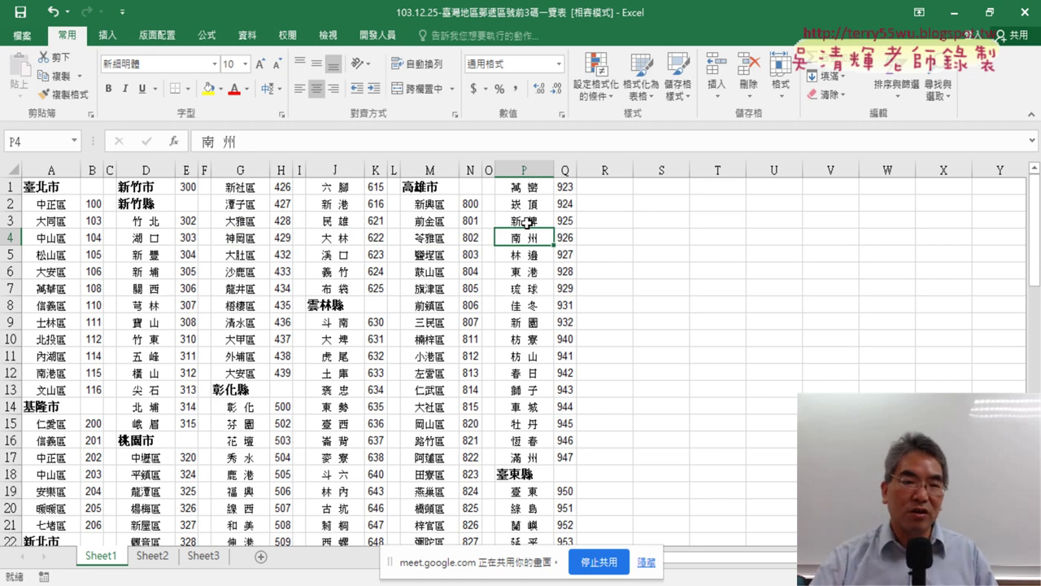
left_click_drag(152, 189, 527, 172)
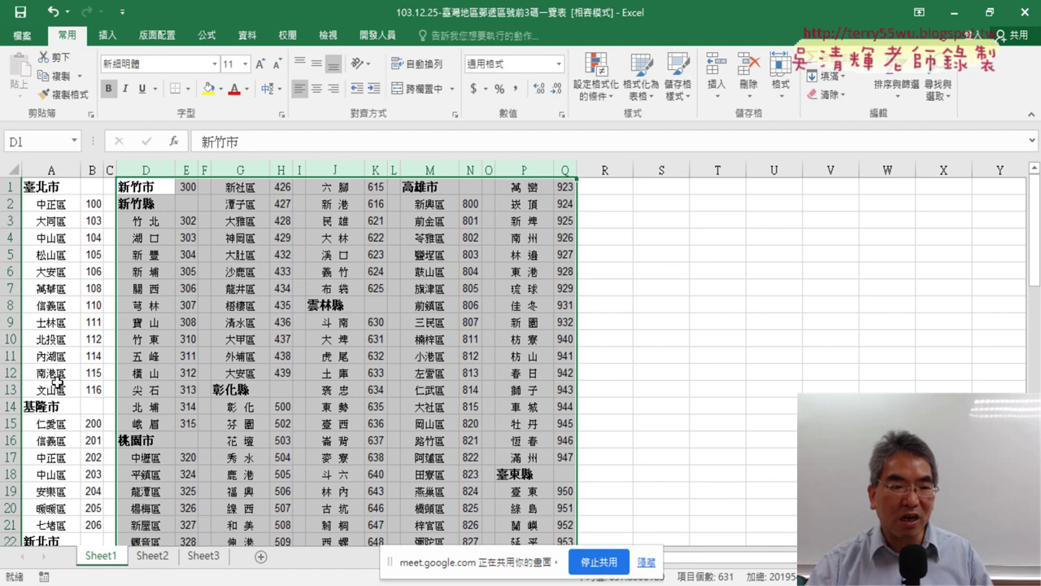
left_click_drag(146, 187, 181, 412)
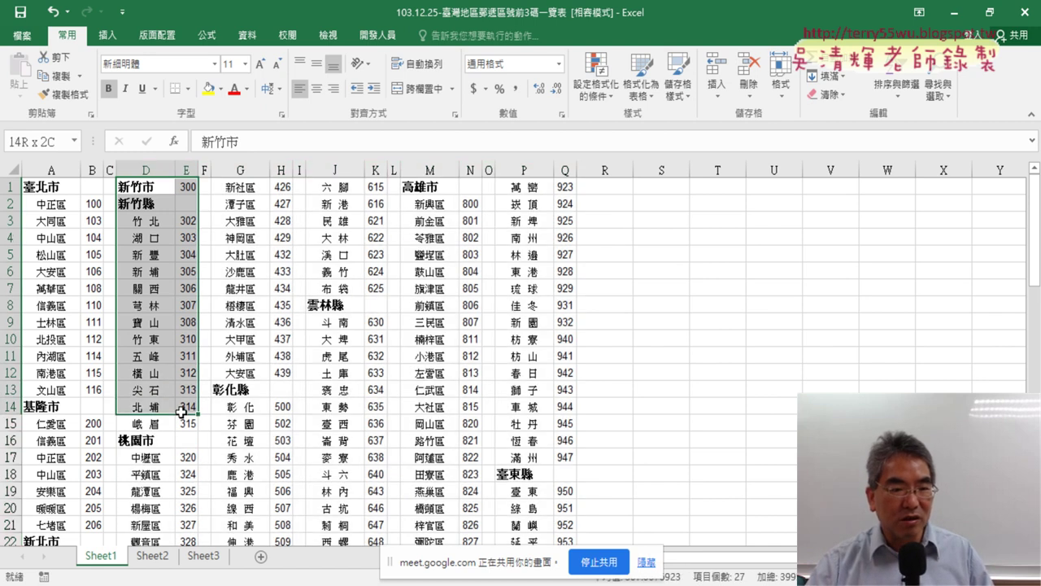
Copy the D–E district block from D1 down to row 66 and pick cell A66
left_click(136, 187)
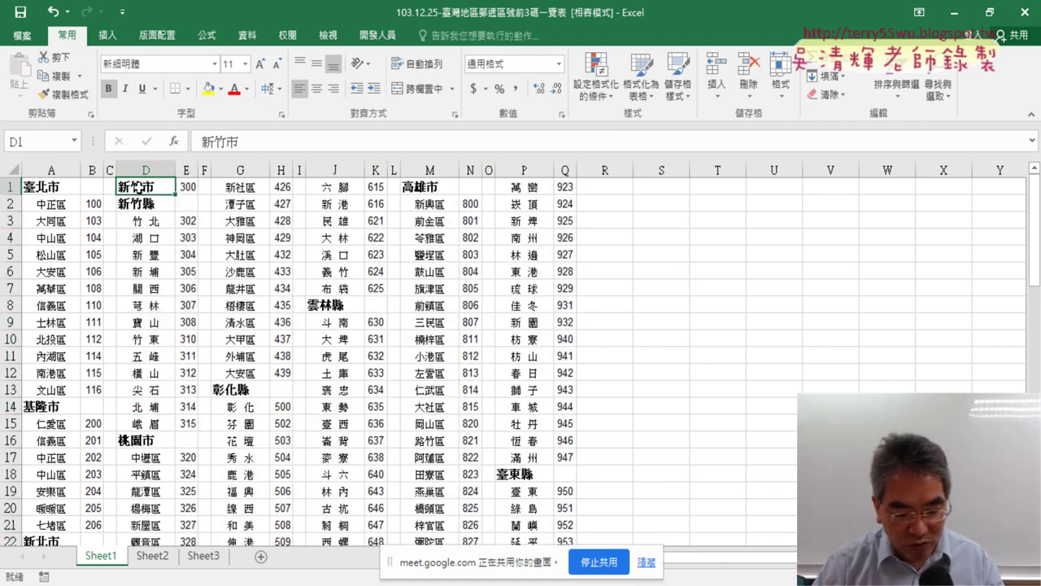
left_click_drag(137, 187, 187, 203)
key("ctrl+shift+Down")
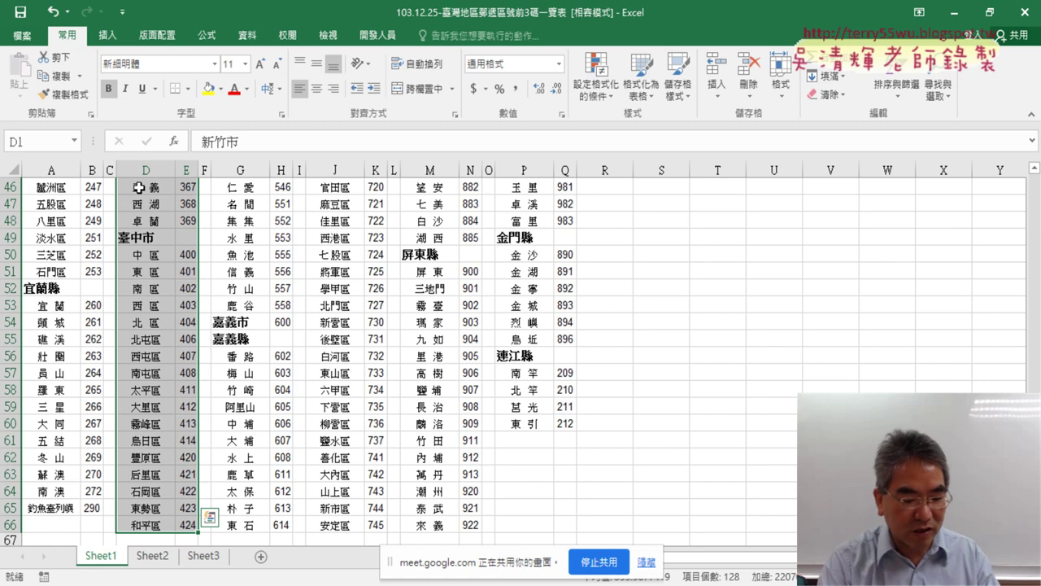
key("ctrl+c")
scroll(139, 187, "up", 10)
scroll(144, 303, "down", 8)
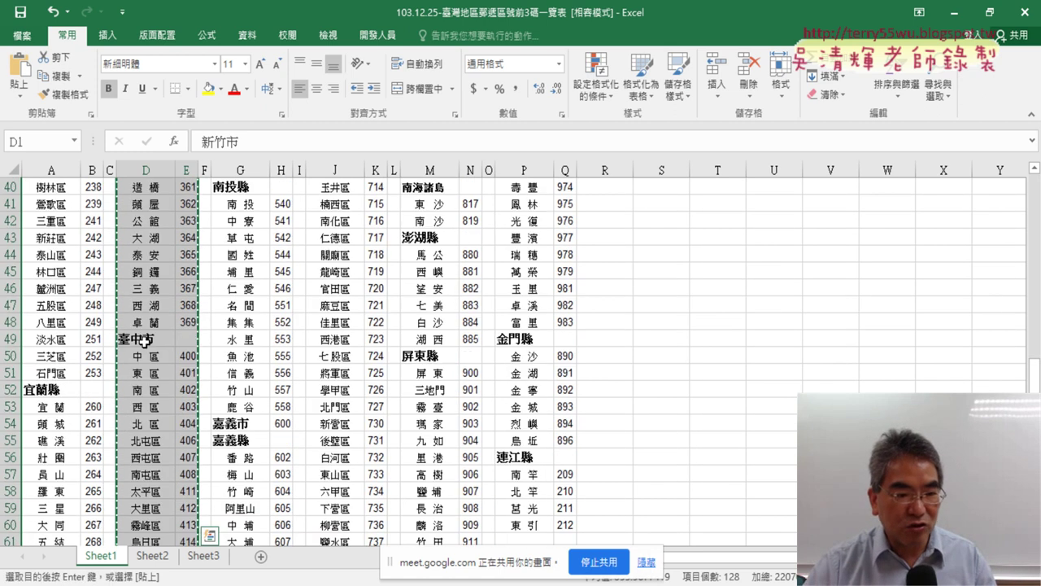
scroll(144, 341, "down", 8)
left_click(47, 219)
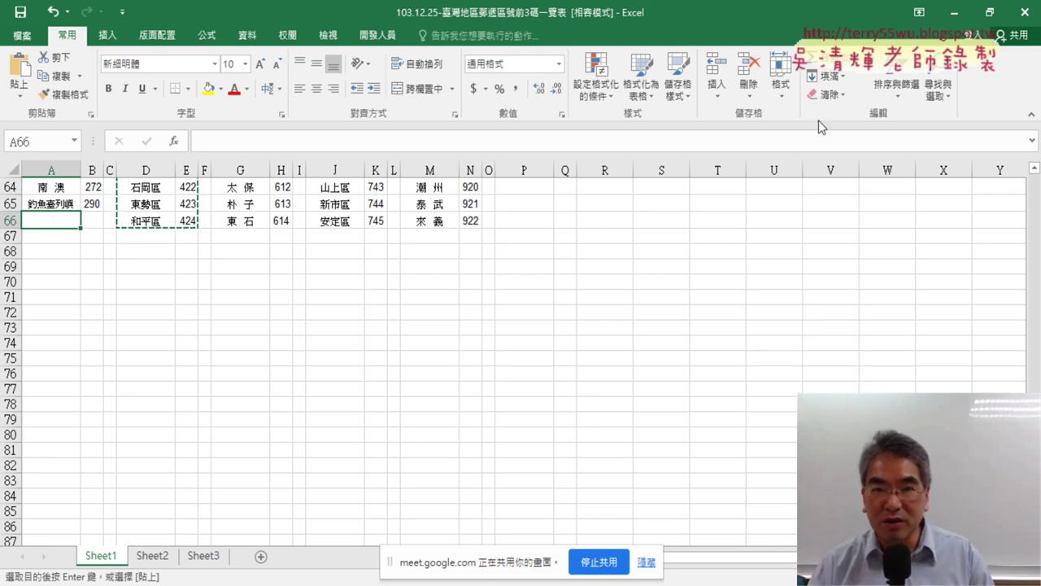
Cancel closing the postal-code workbook and minimize Excel to reveal the Chunghwa Post page
left_click(1024, 14)
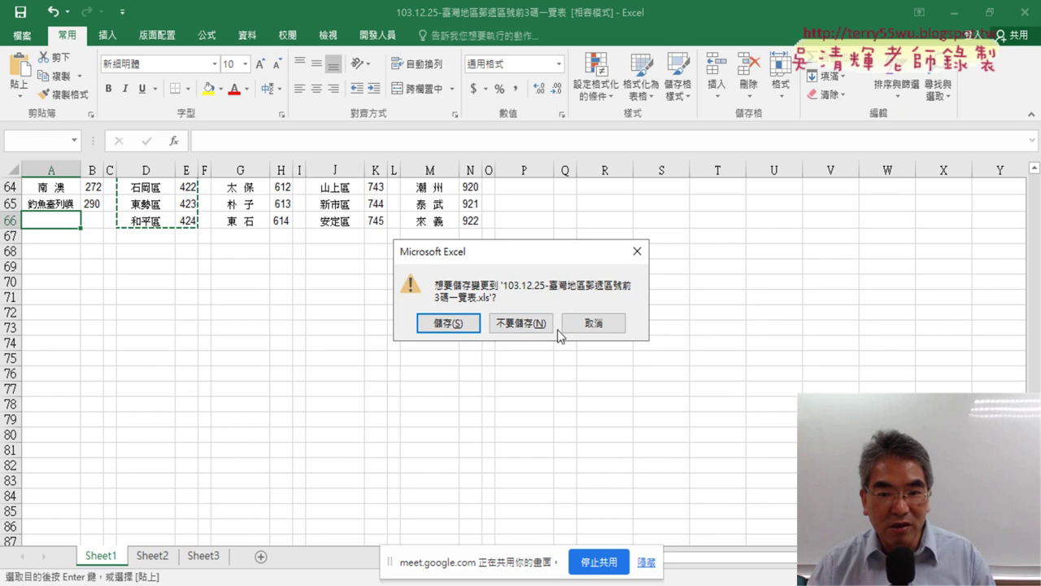
left_click(597, 328)
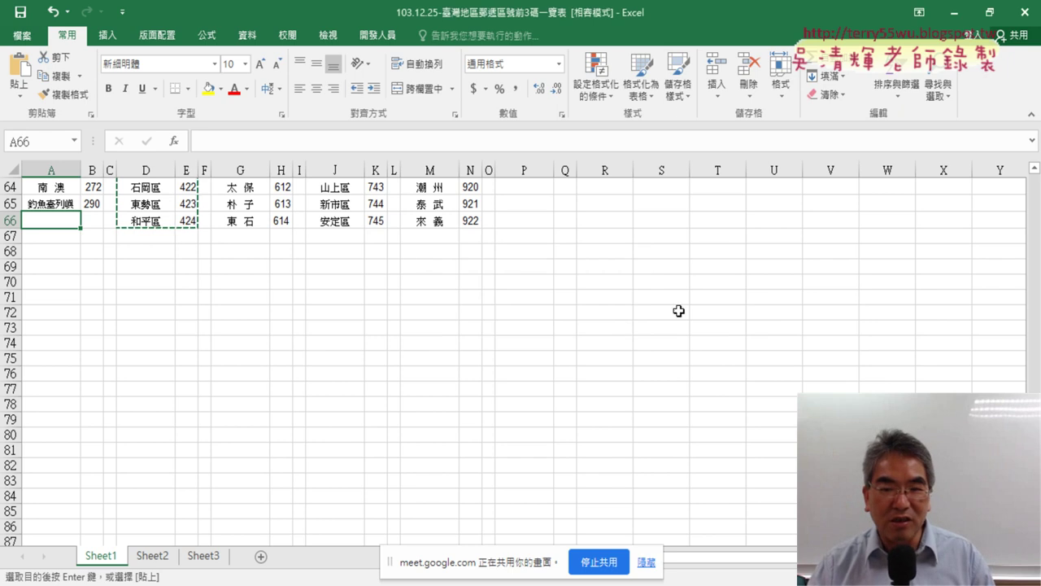
left_click(954, 13)
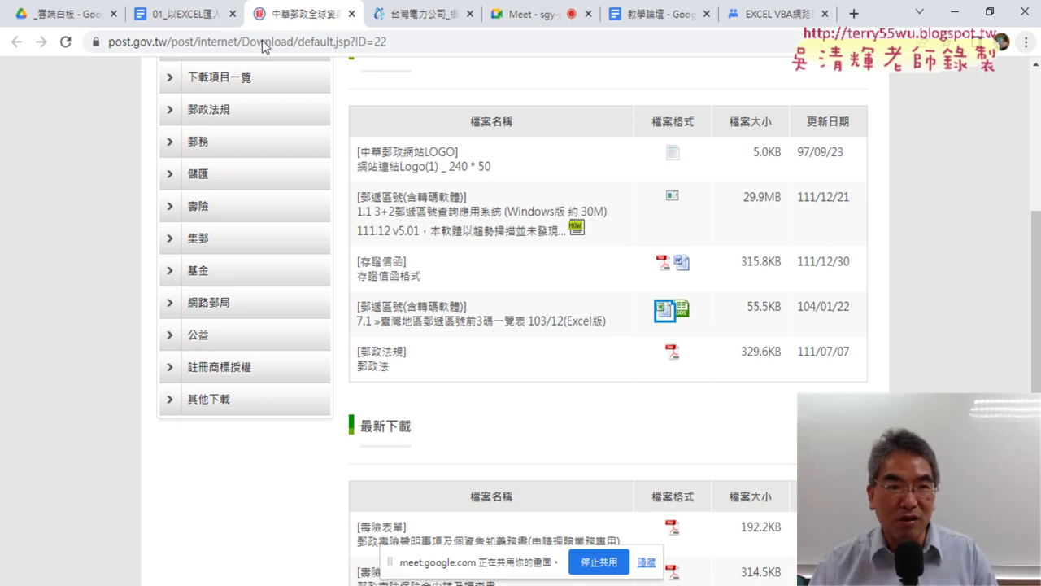
mouse_move(185, 14)
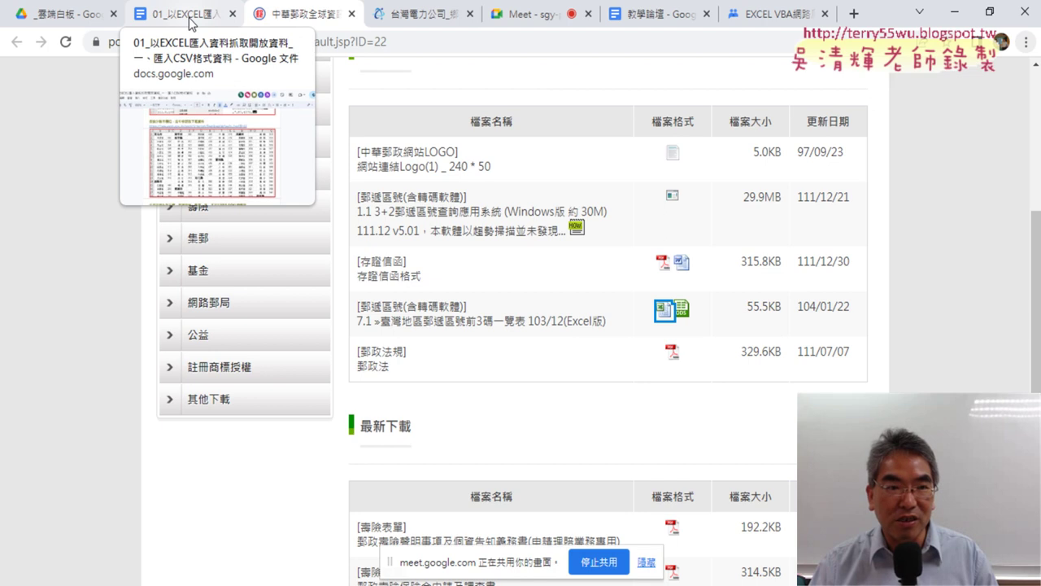
Switch to the 01_以EXCEL匯入 lesson document and open its post.gov.tw download link
left_click(191, 22)
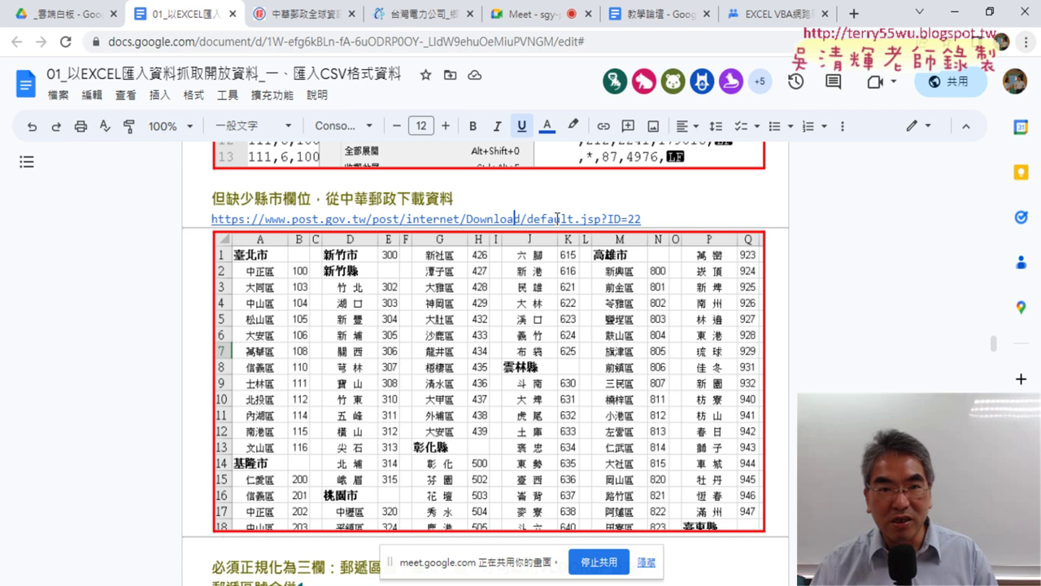
left_click(307, 238)
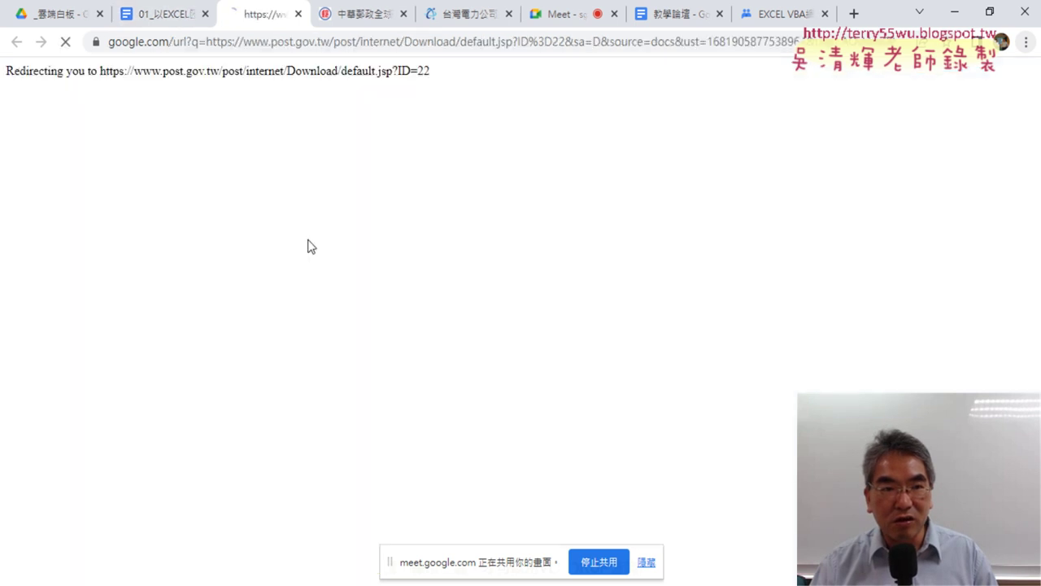
In the 熱門下載 table, pen-circle the 7.1 臺灣地區郵遞區號前3碼一覽表 row and its Excel icon
scroll(482, 266, "down", 4)
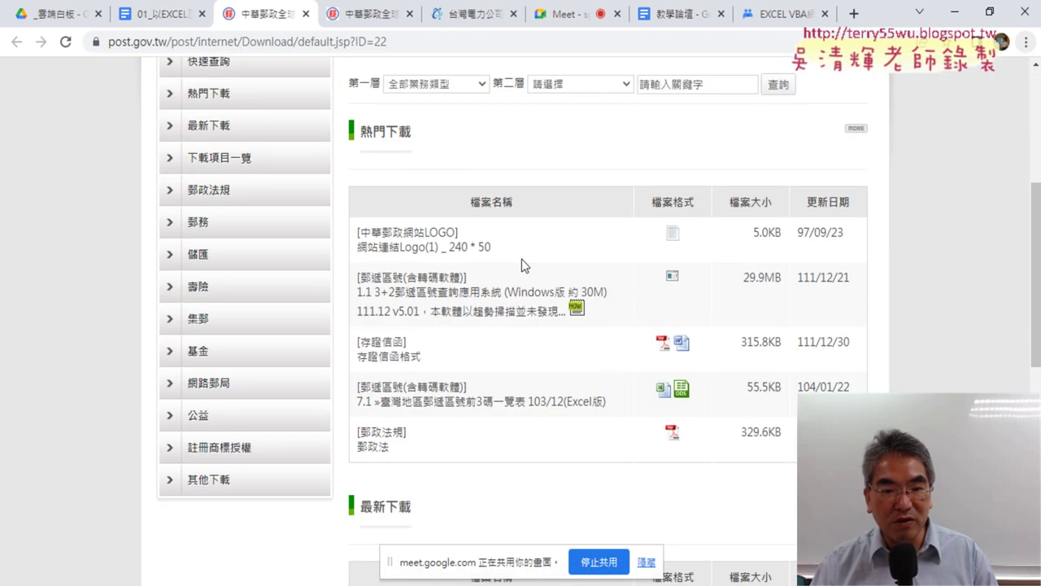
scroll(521, 258, "down", 2)
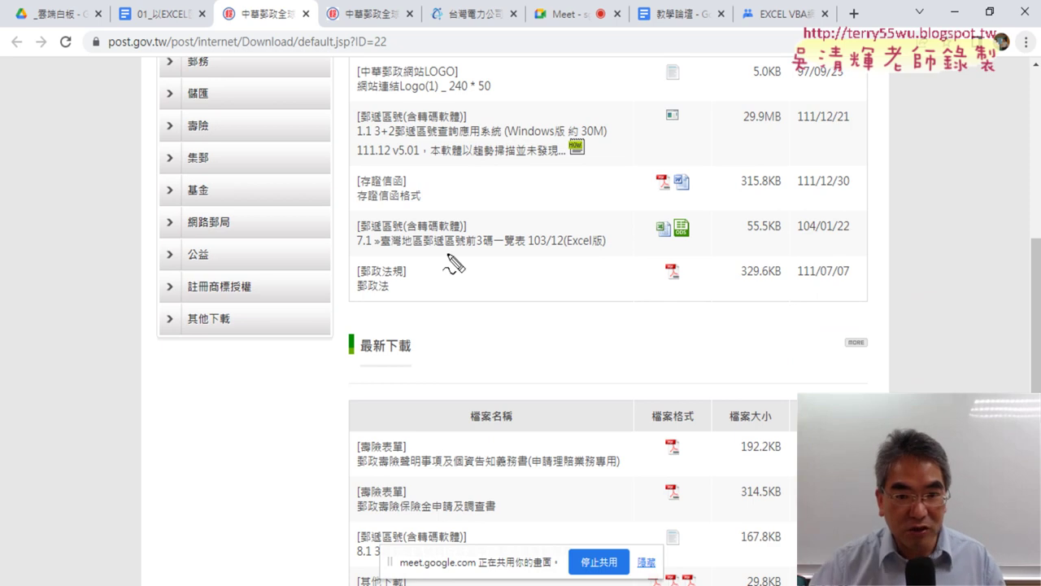
mouse_move(614, 255)
left_mouse_down()
mouse_move(603, 219)
mouse_move(623, 262)
left_mouse_up()
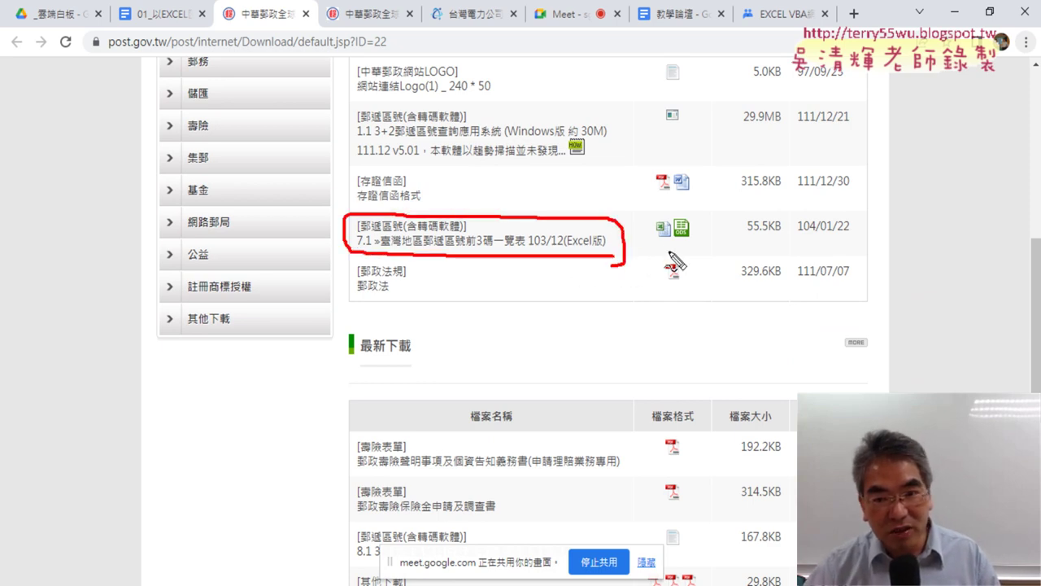
mouse_move(666, 232)
left_mouse_down()
mouse_move(677, 236)
mouse_move(655, 275)
mouse_move(688, 278)
left_mouse_up()
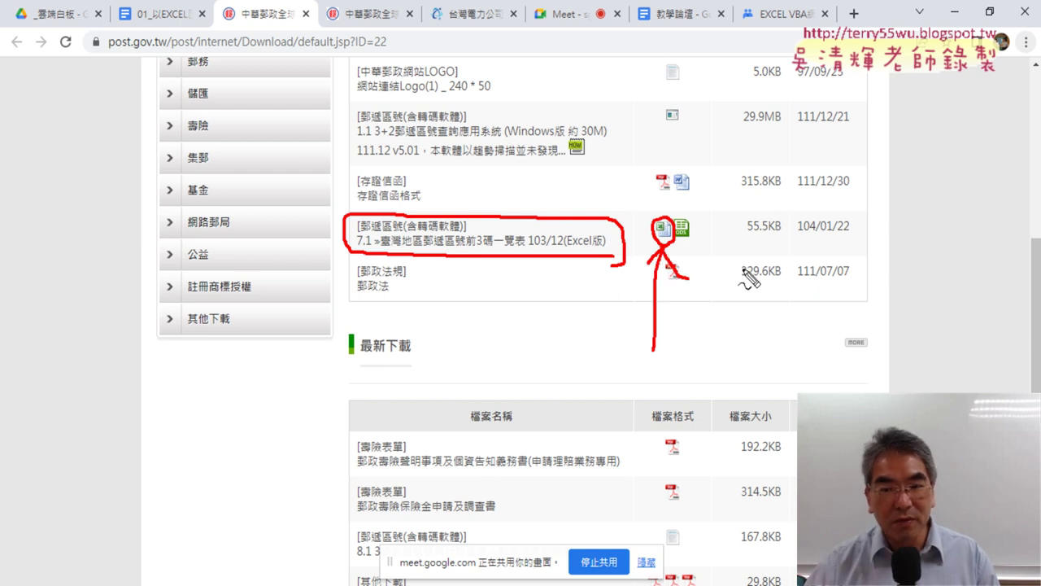